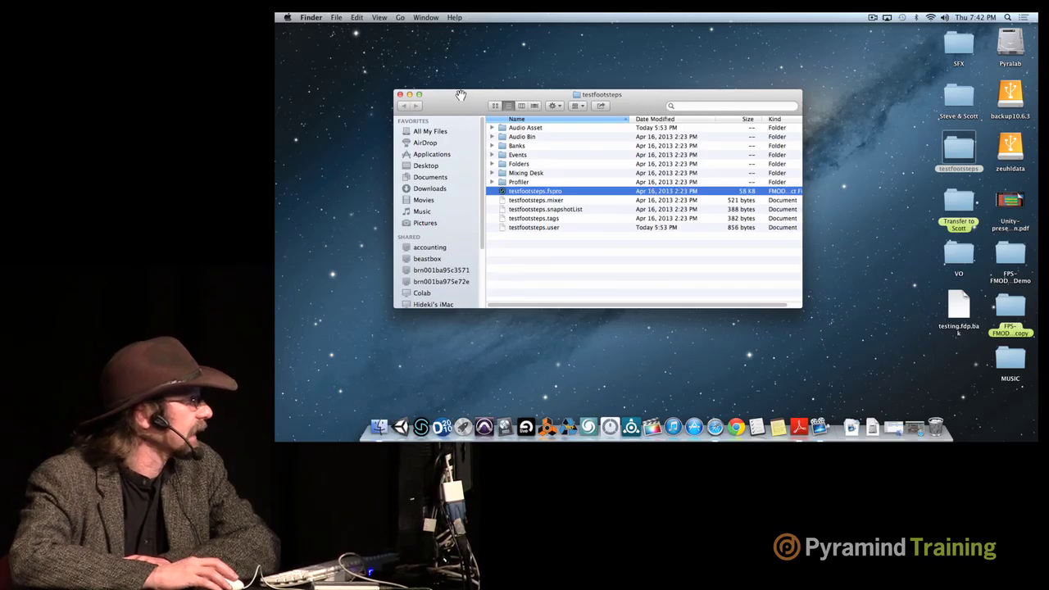
Reposition the Finder window showing the testfootsteps project folder higher and to the right
left_click_drag(461, 95, 459, 59)
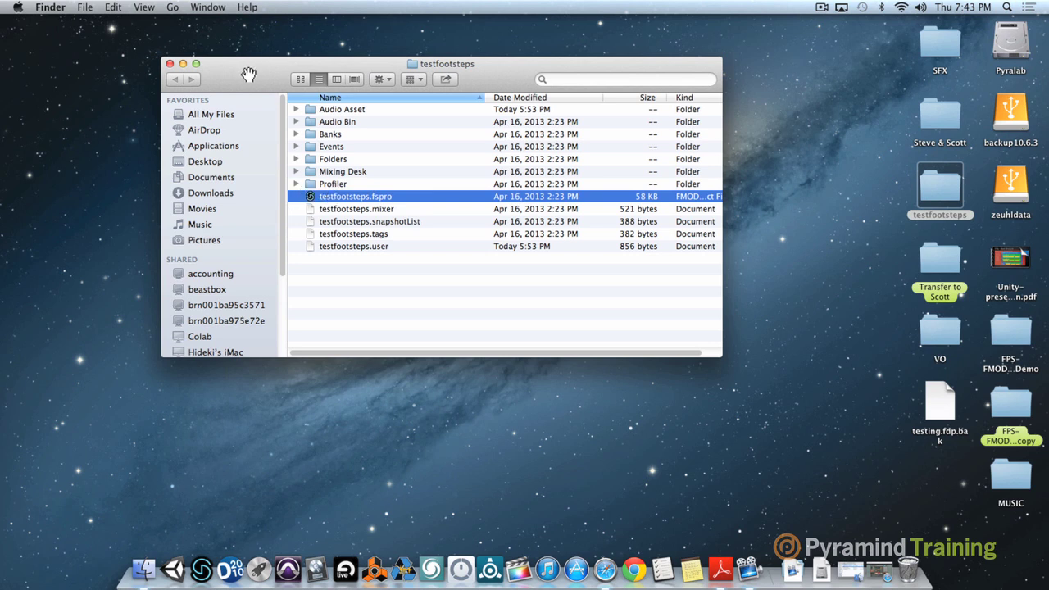
left_click_drag(248, 77, 301, 78)
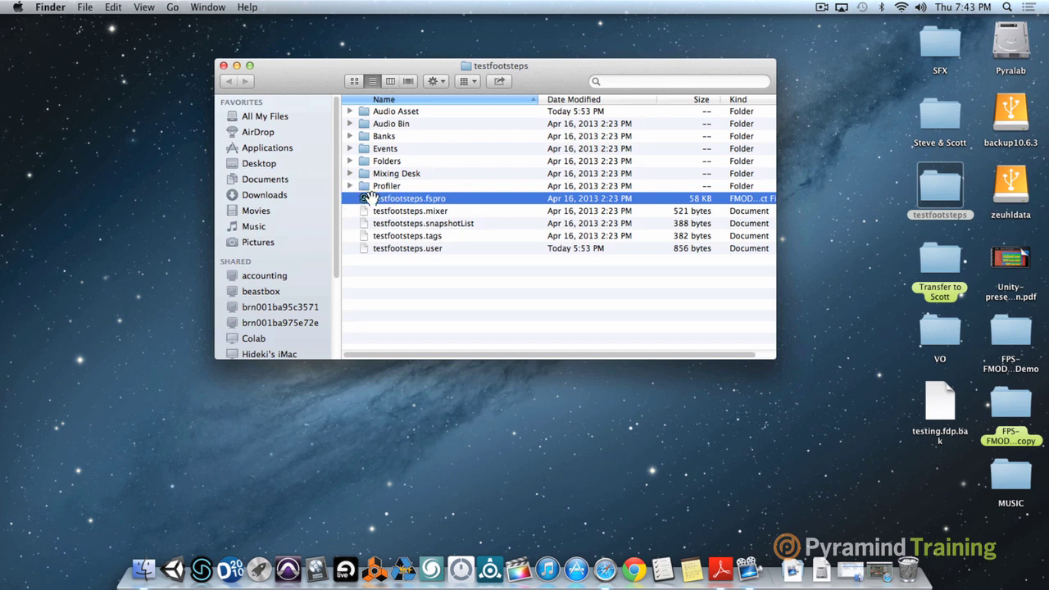
Open testfootsteps.fspro in FMOD Studio, then start a new empty project
double_click(382, 198)
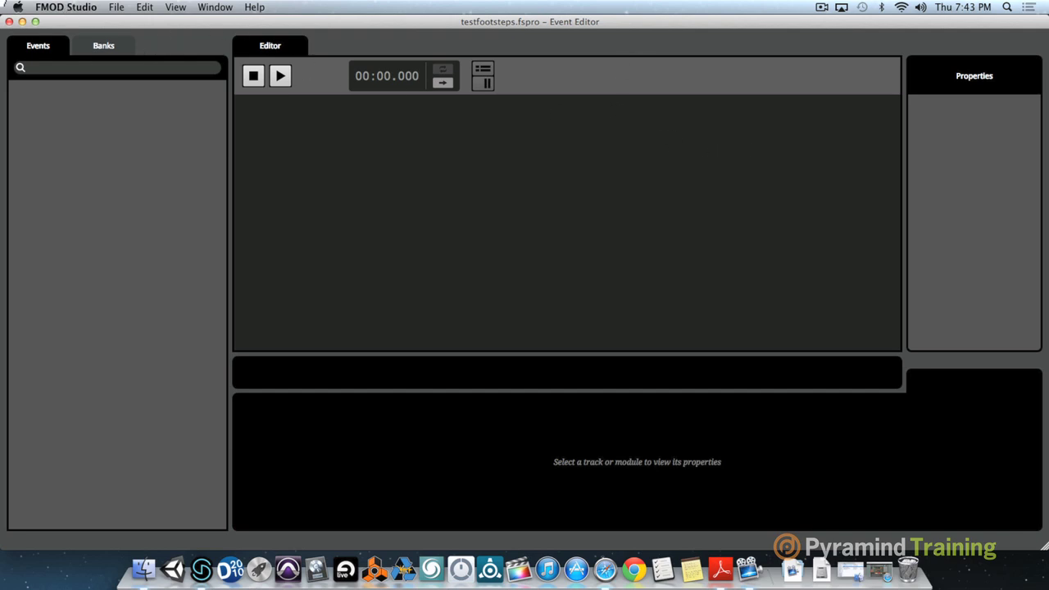
left_click(115, 7)
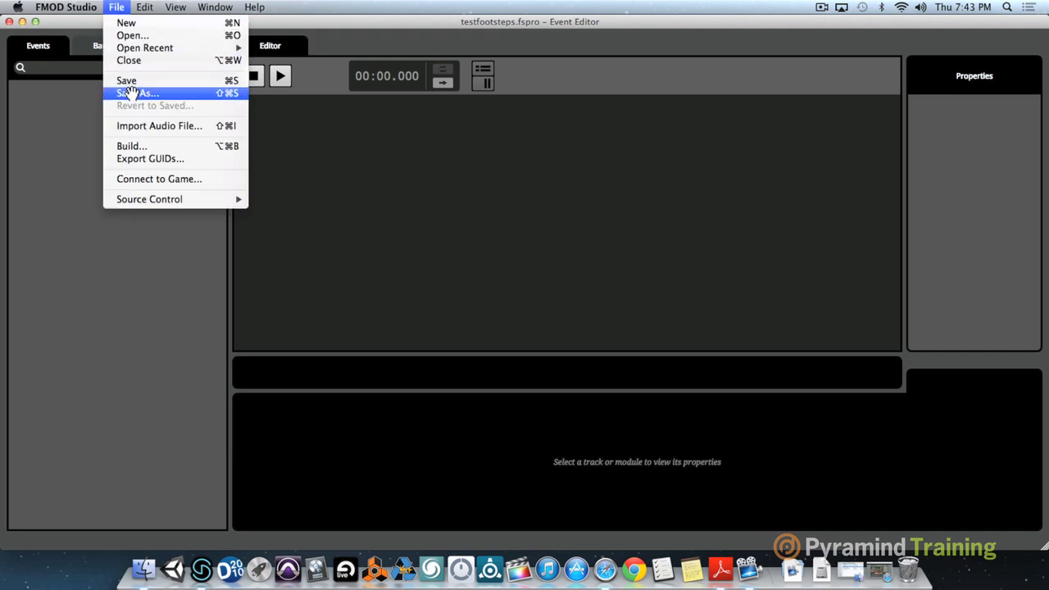
left_click(130, 22)
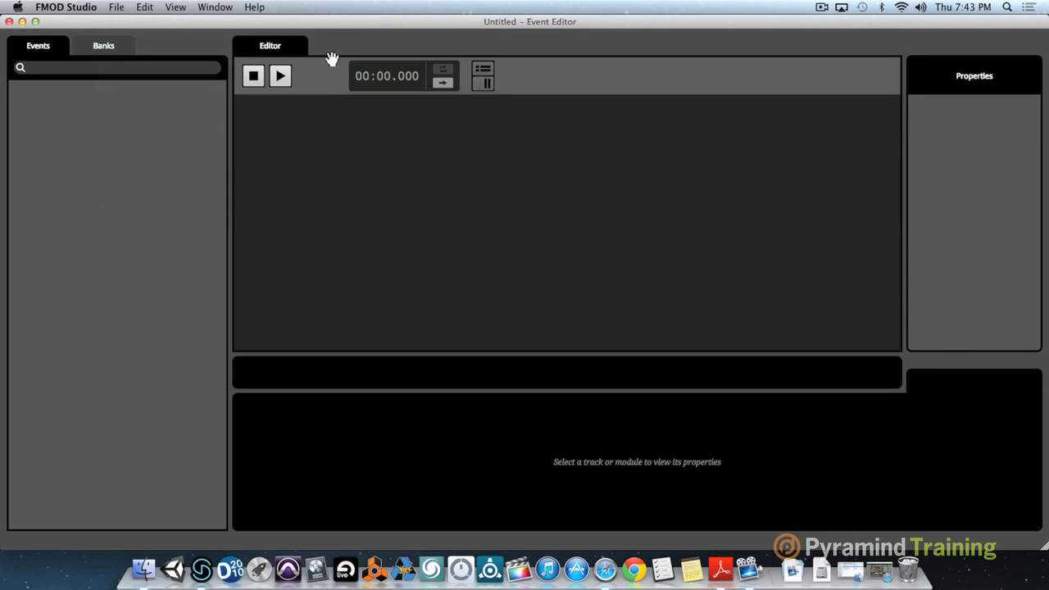
Save the untitled project to the Desktop as newproject
left_click(120, 7)
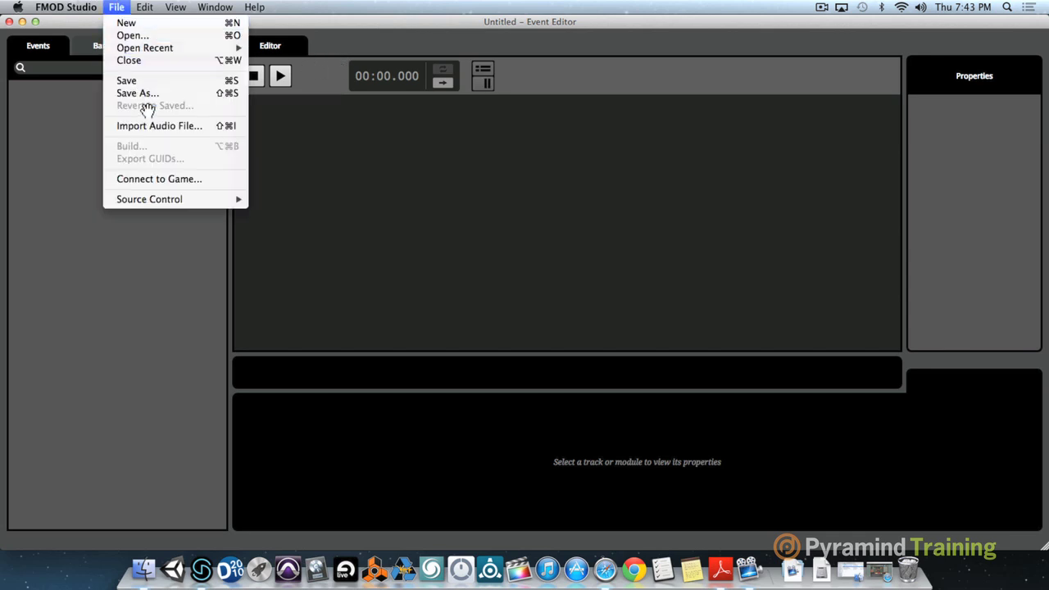
left_click(151, 80)
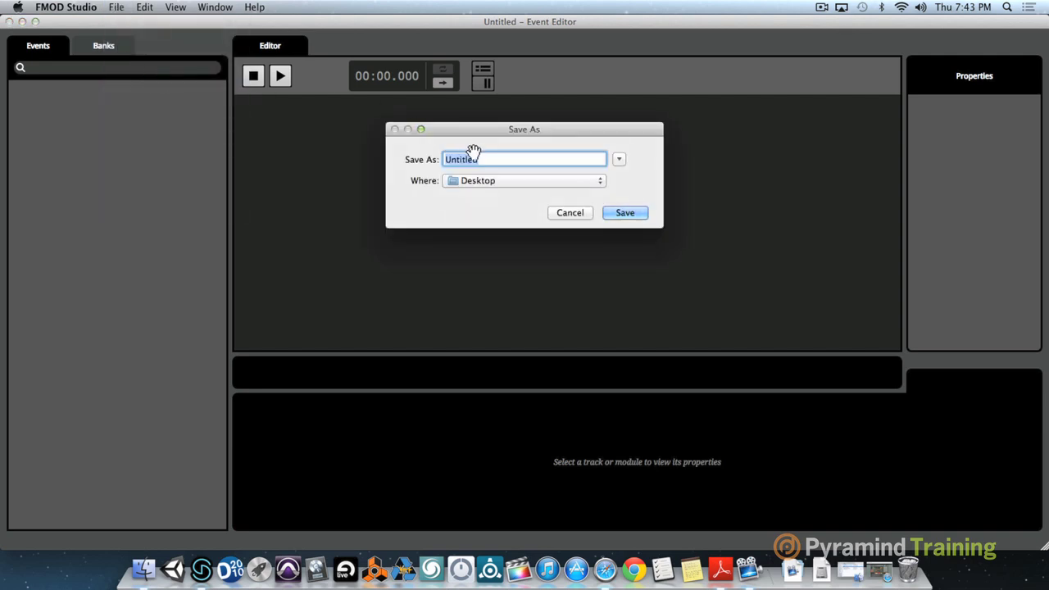
type("newproject")
key("Return")
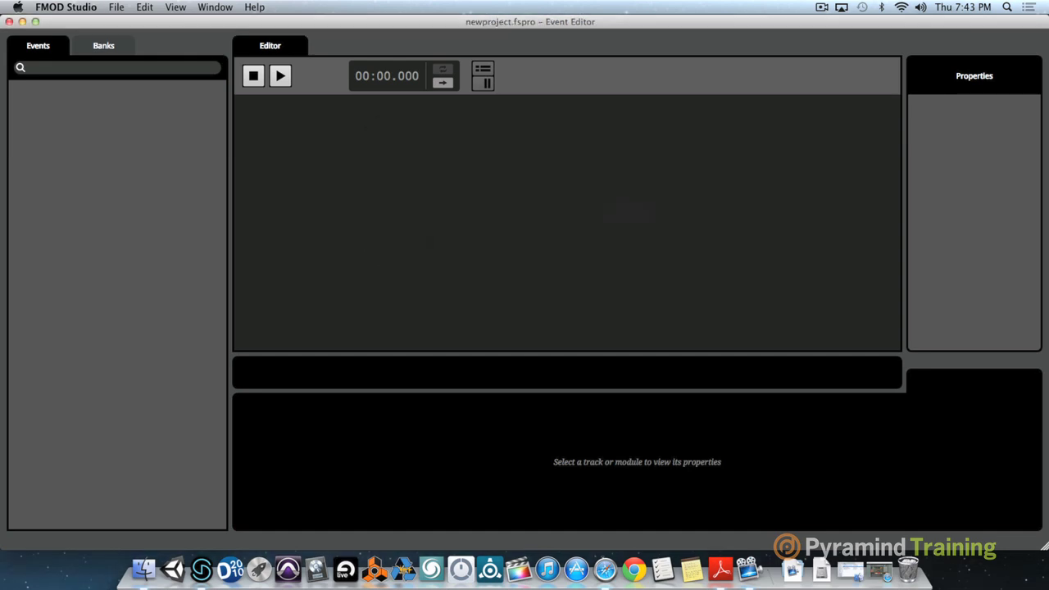
Minimize FMOD Studio and Finder, open the desktop newproject folder, and centre its window
left_click(22, 21)
left_click(237, 65)
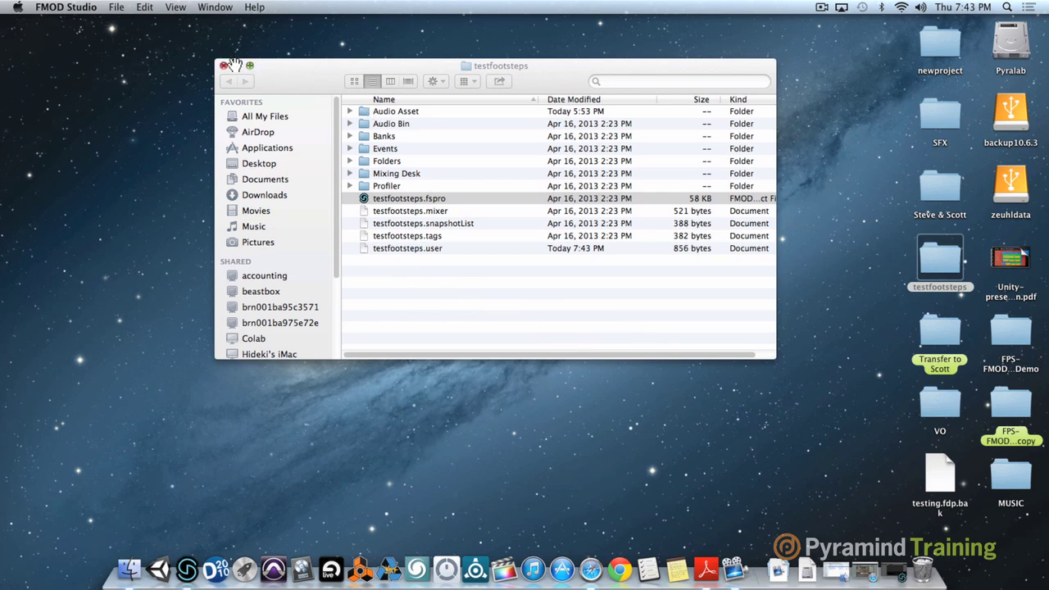
left_click_drag(934, 41, 484, 229)
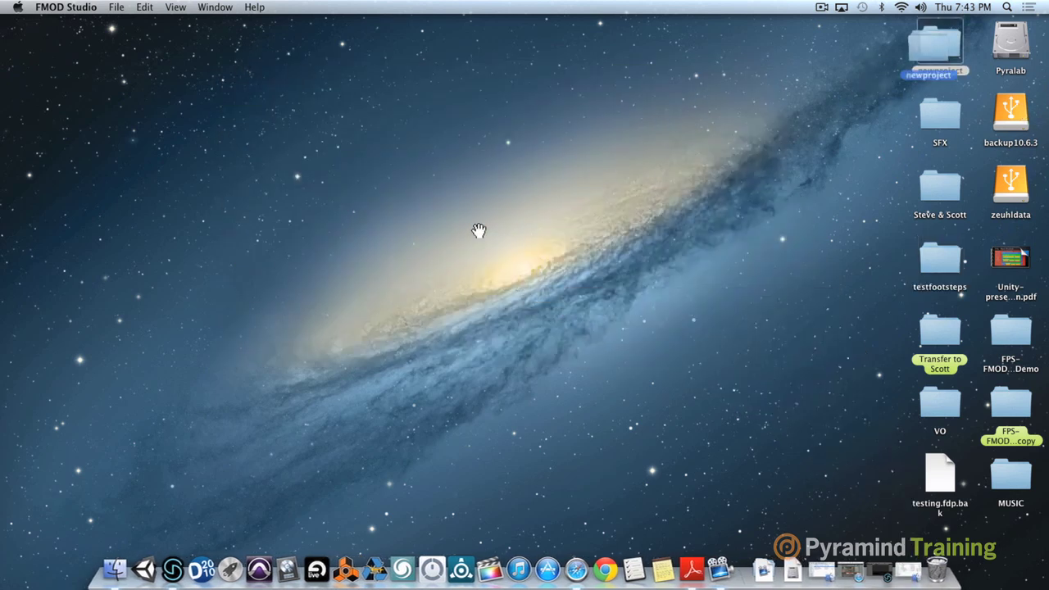
left_click(940, 53)
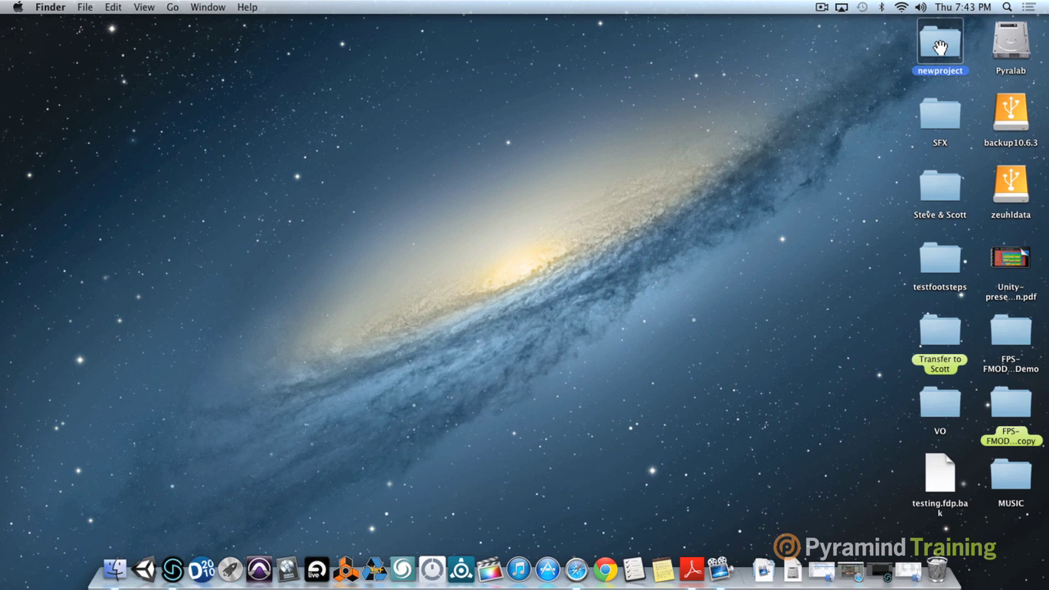
double_click(940, 48)
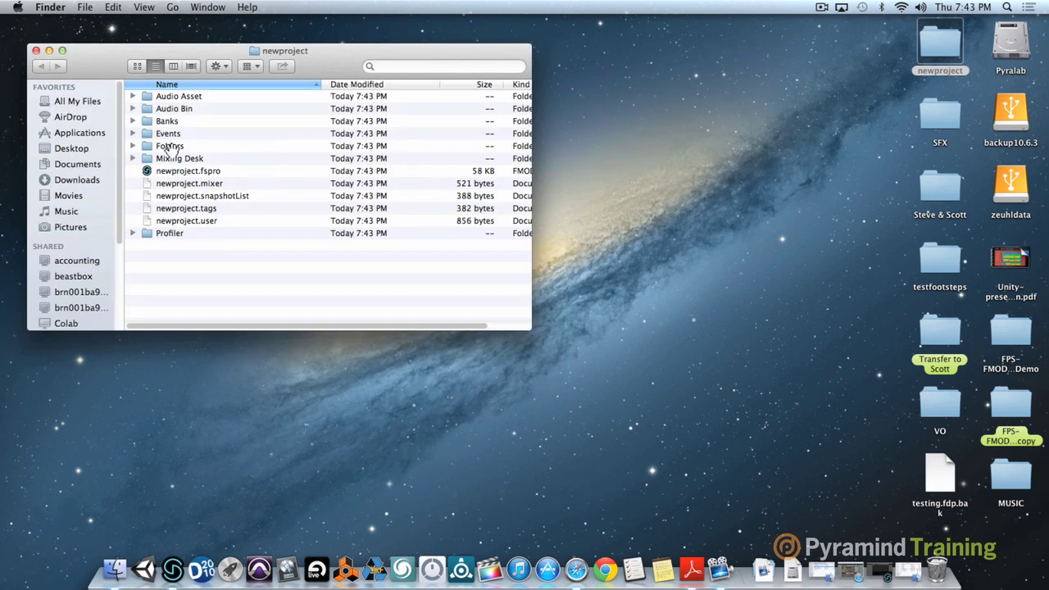
left_click_drag(240, 45, 586, 69)
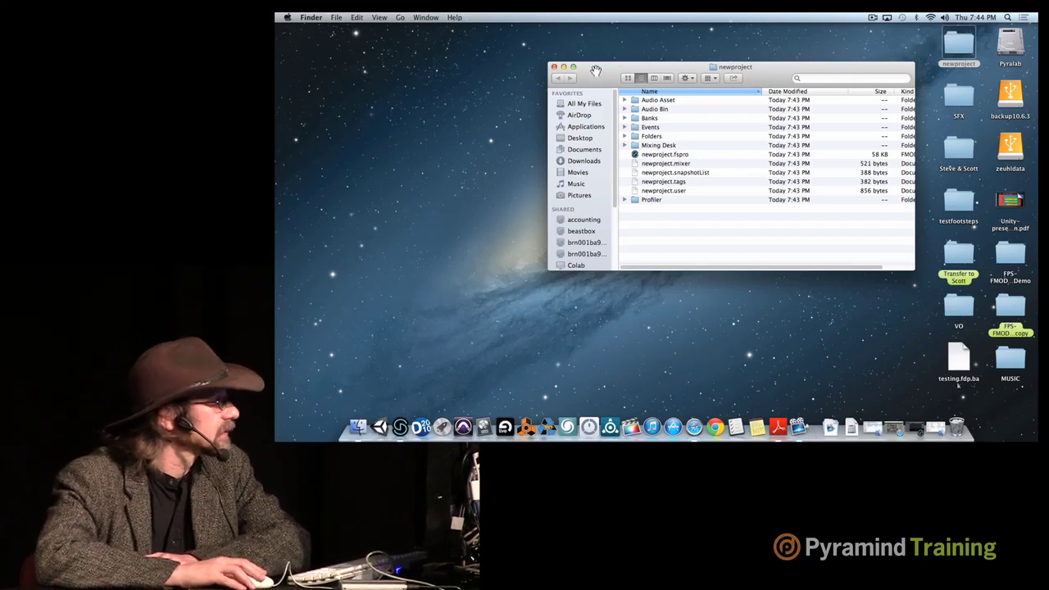
left_click_drag(596, 69, 584, 44)
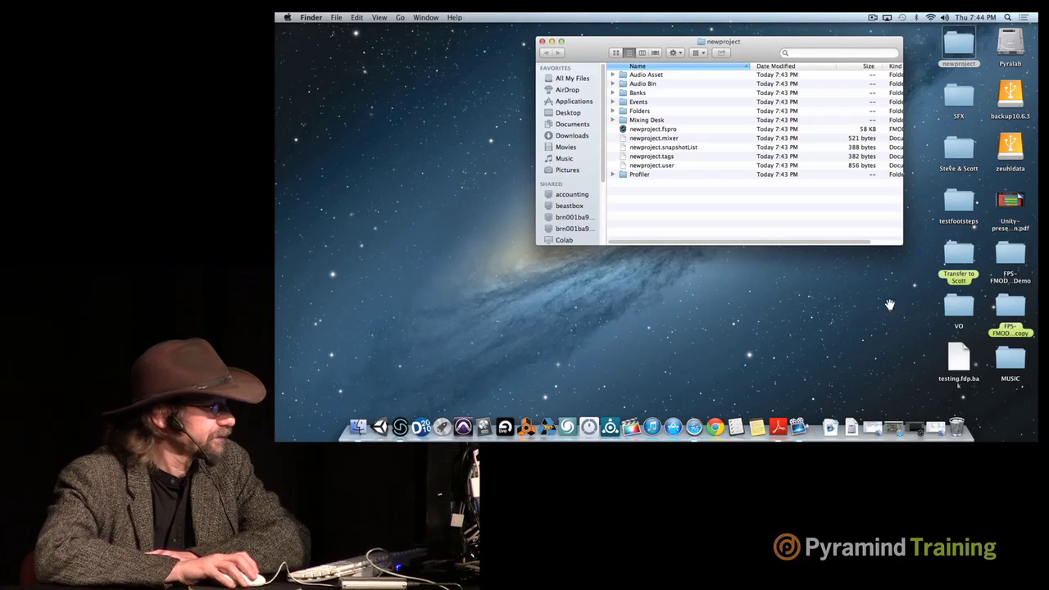
Restore and shrink FMOD Studio, then add a New Event to the Events panel and select it
left_click(919, 427)
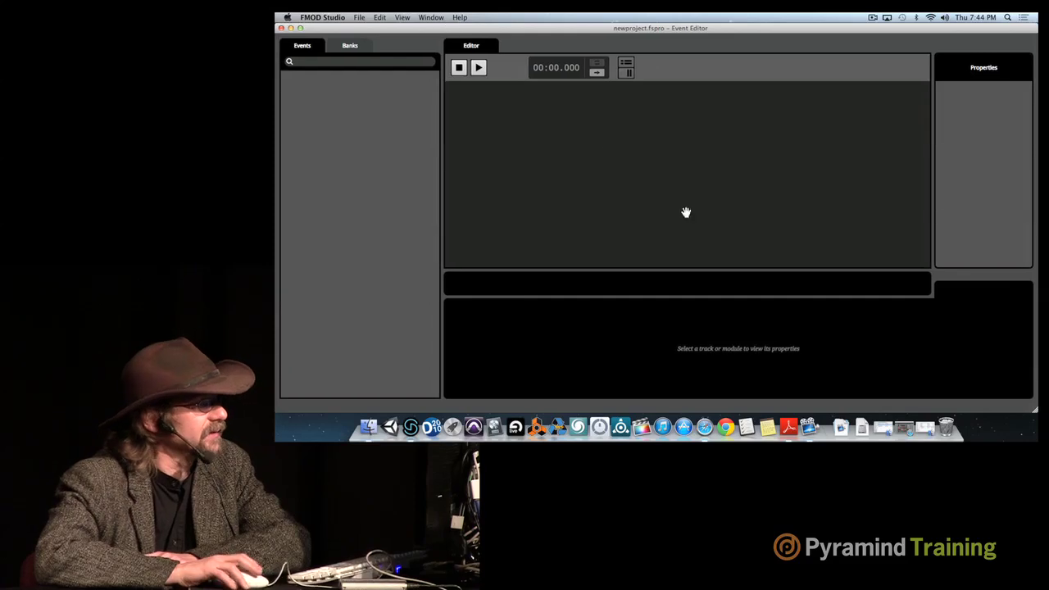
left_click_drag(1033, 408, 1009, 396)
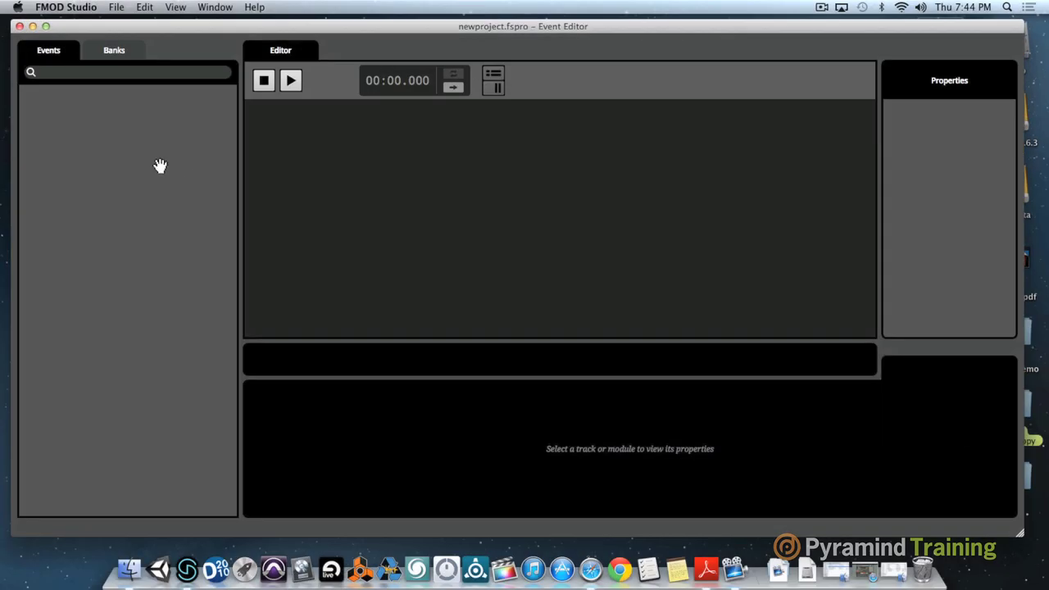
right_click(156, 164)
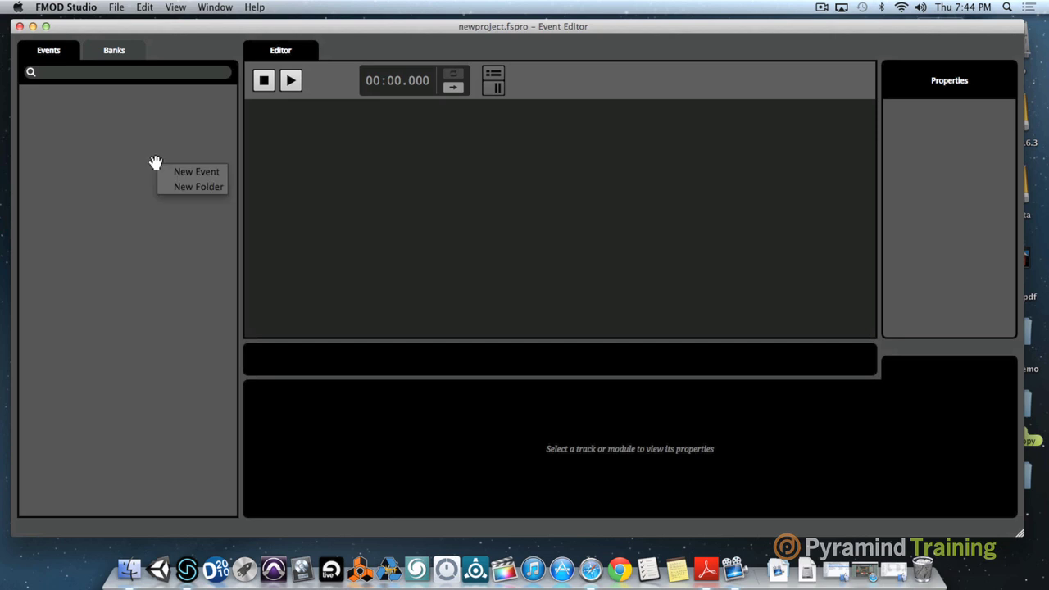
left_click(88, 123)
right_click(115, 139)
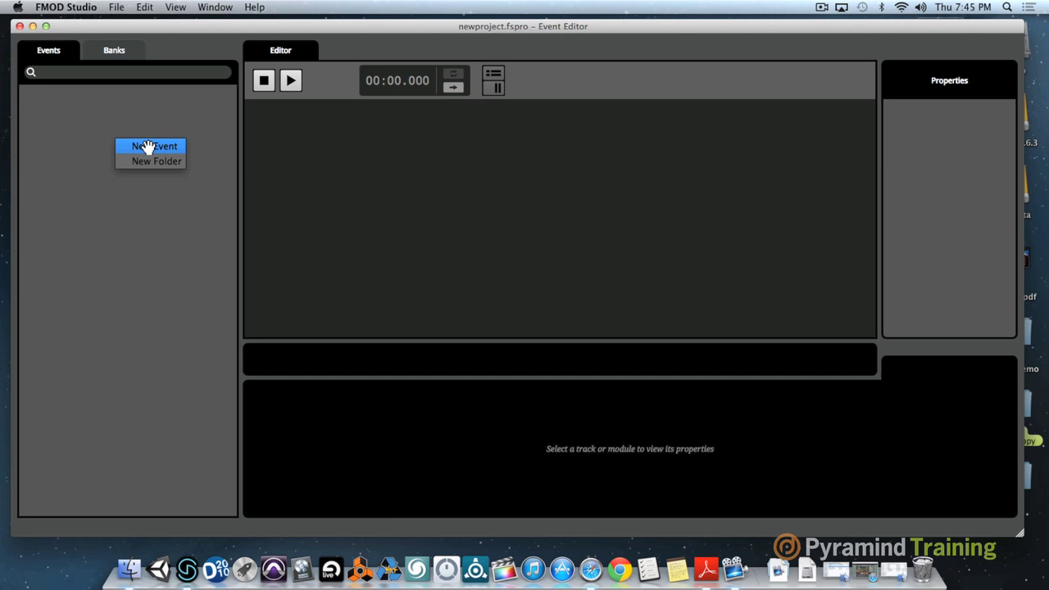
left_click(147, 146)
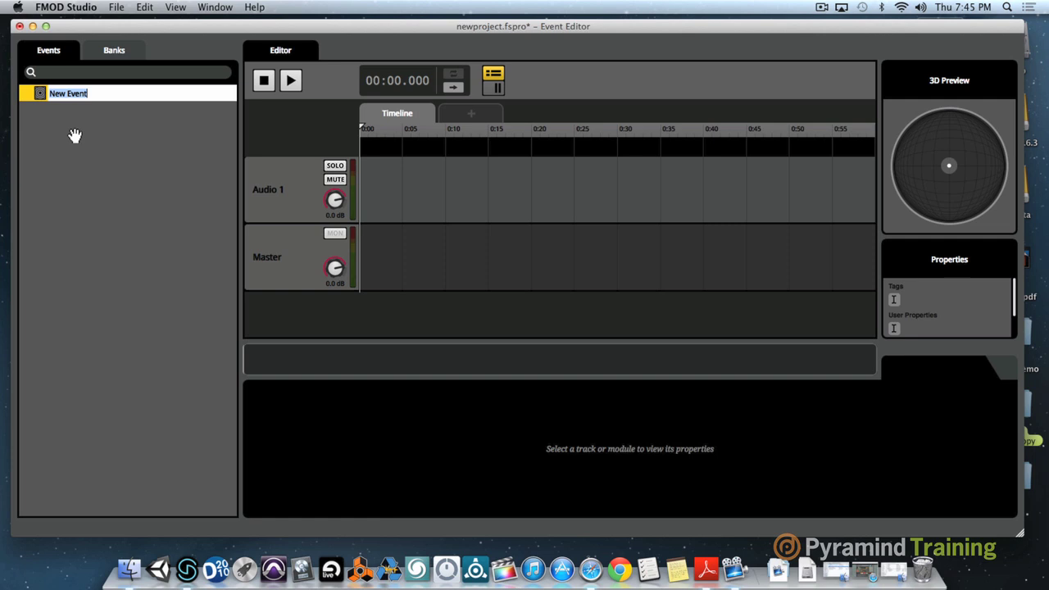
left_click(75, 135)
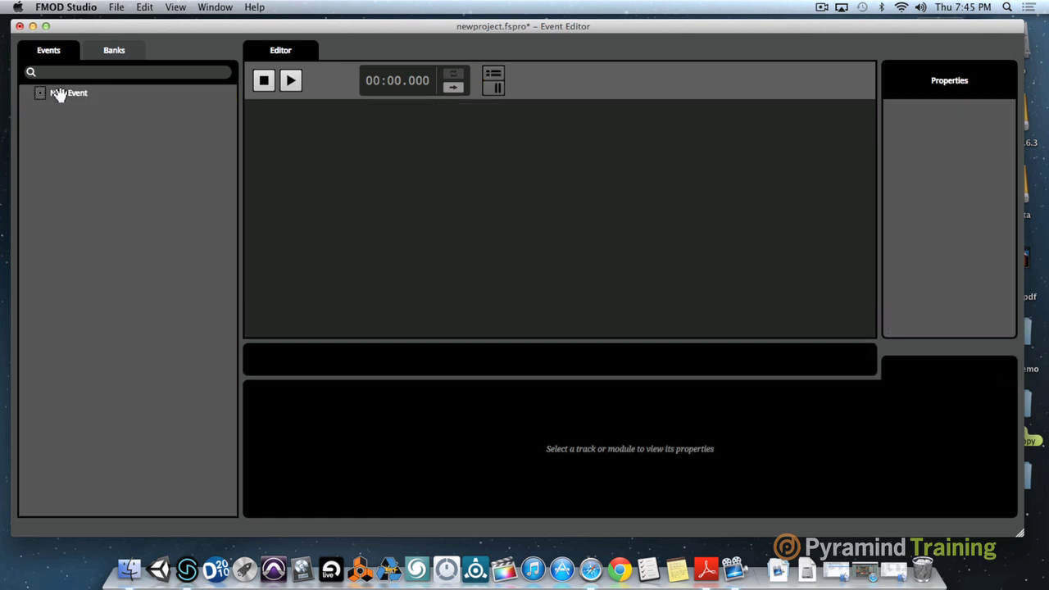
left_click(59, 95)
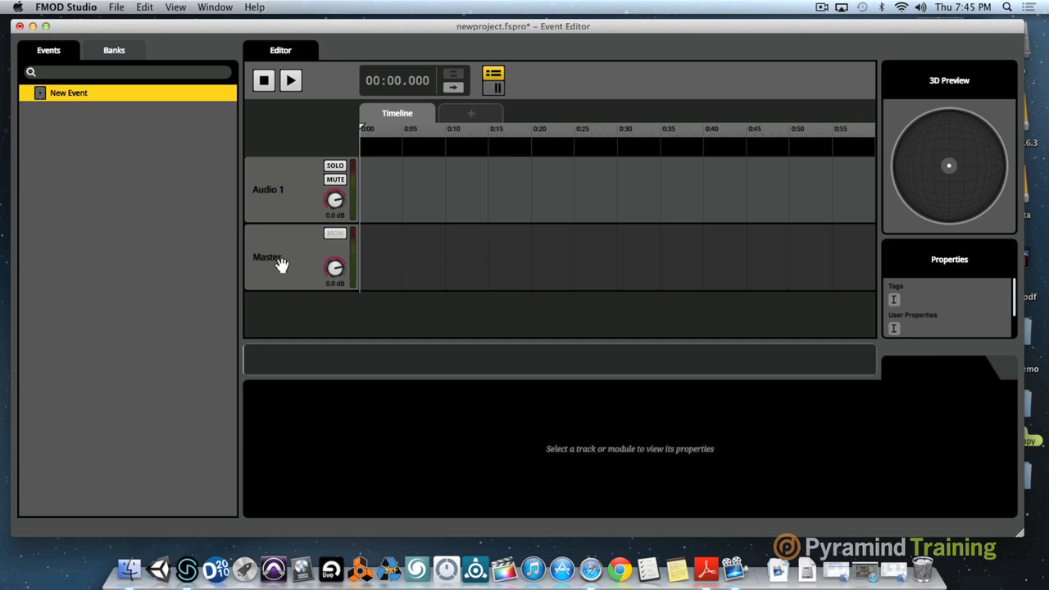
left_click(220, 7)
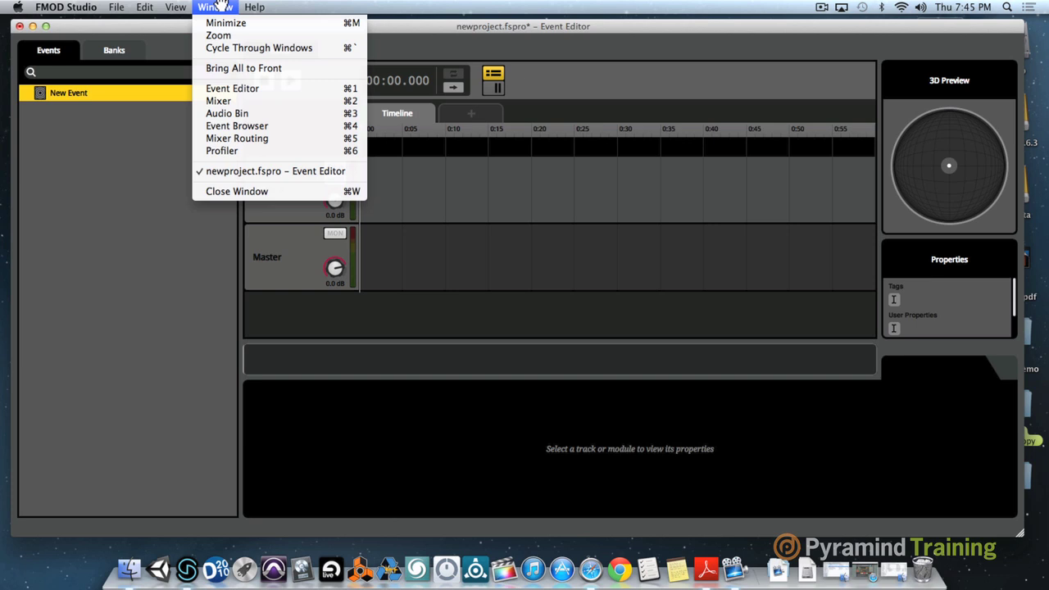
left_click(234, 101)
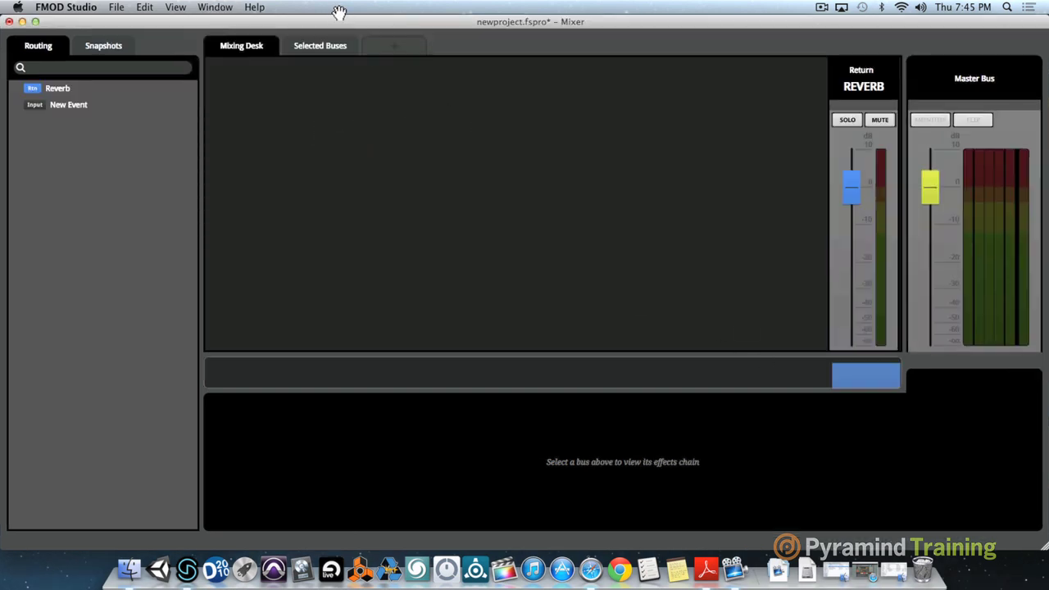
left_click_drag(337, 20, 315, 20)
left_click_drag(1024, 544, 1021, 479)
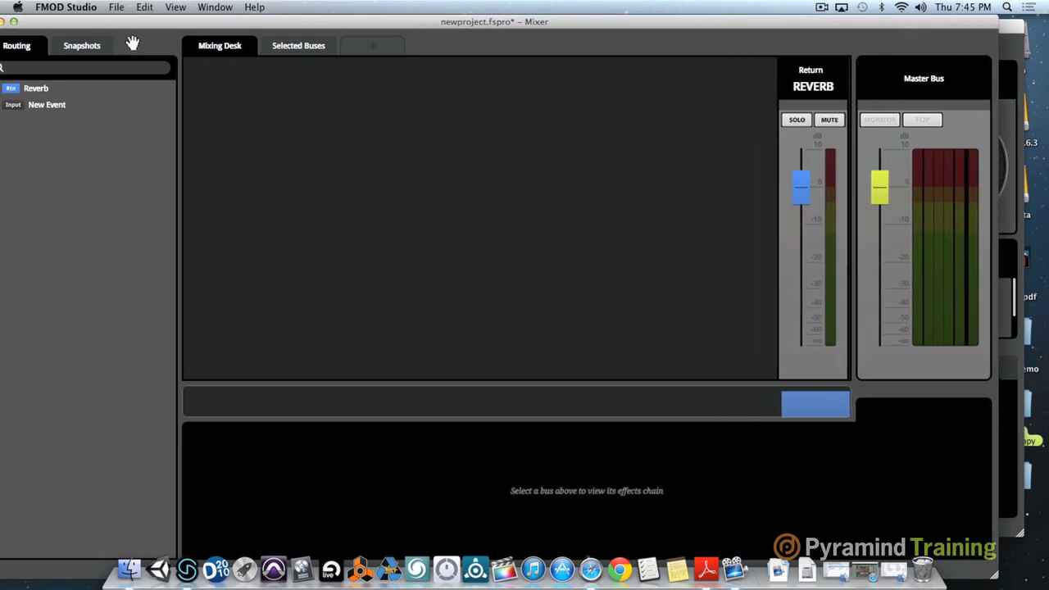
left_click_drag(184, 21, 304, 5)
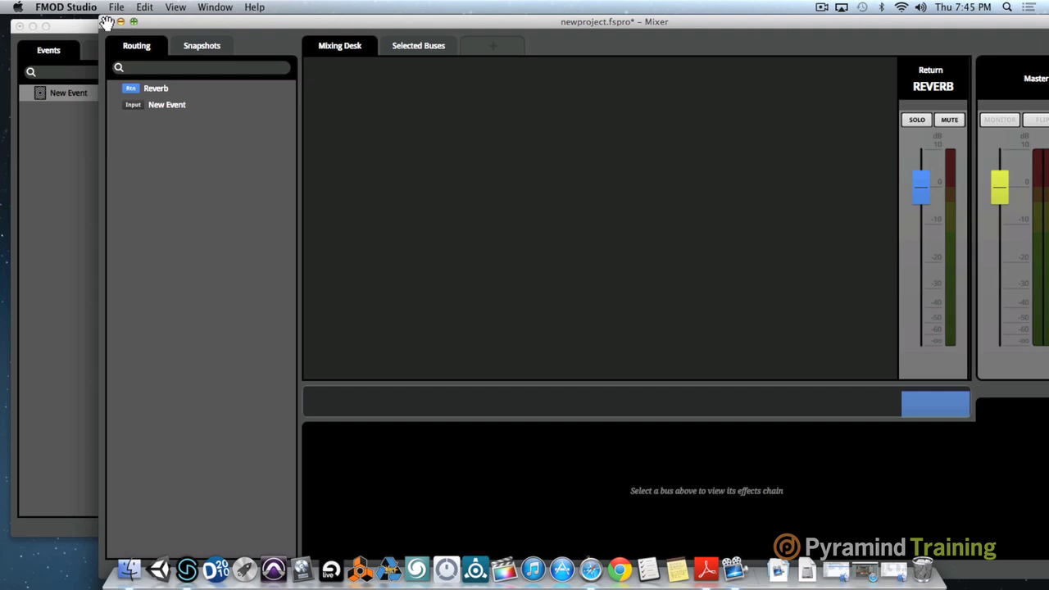
left_click_drag(123, 21, 65, 6)
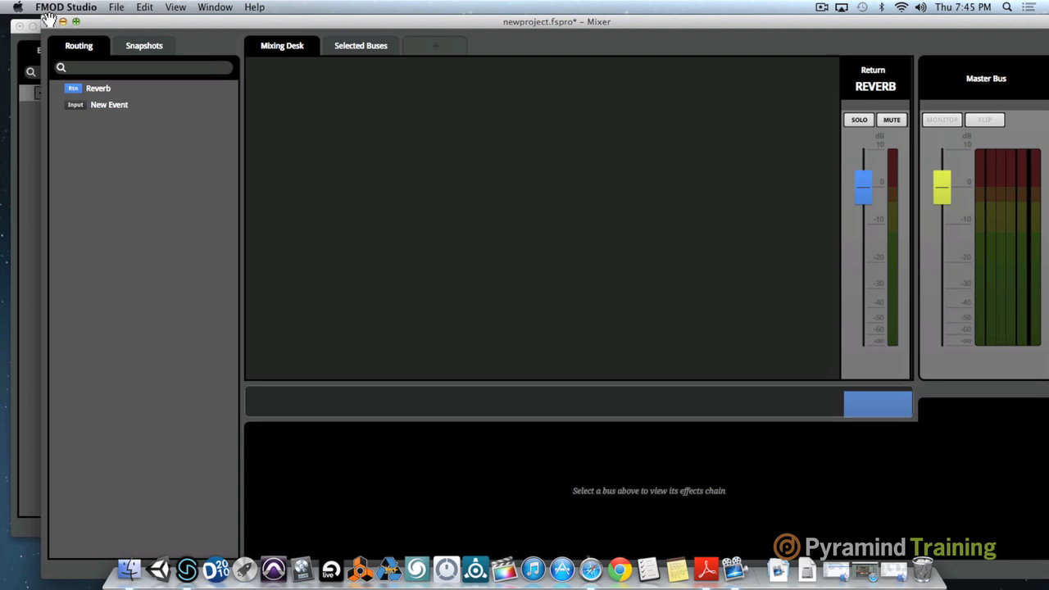
left_click(50, 21)
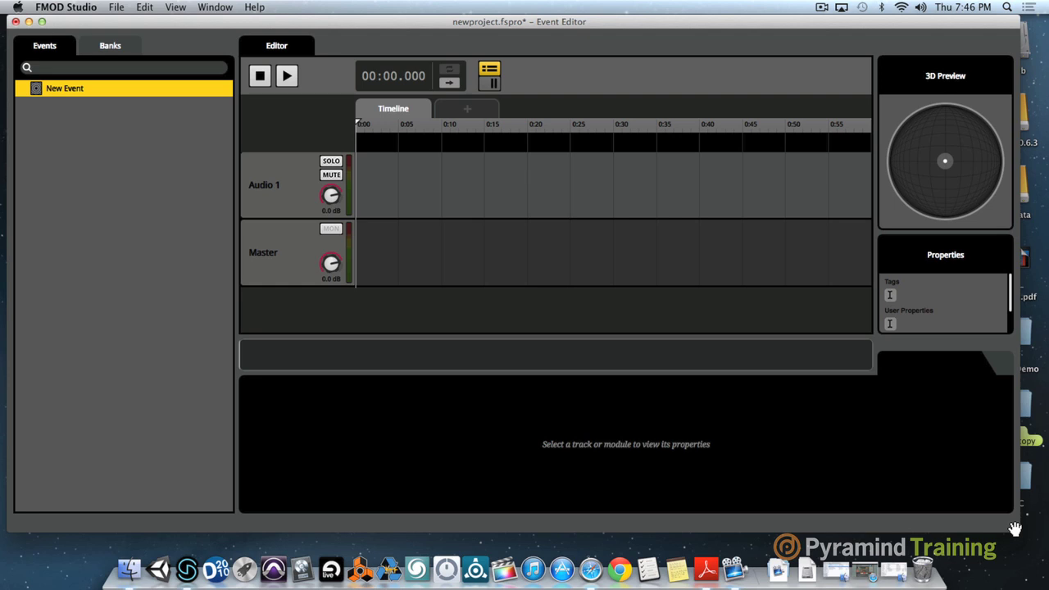
Play and stop New Event, rewind it to 0:00, and move the editor window left
key("space")
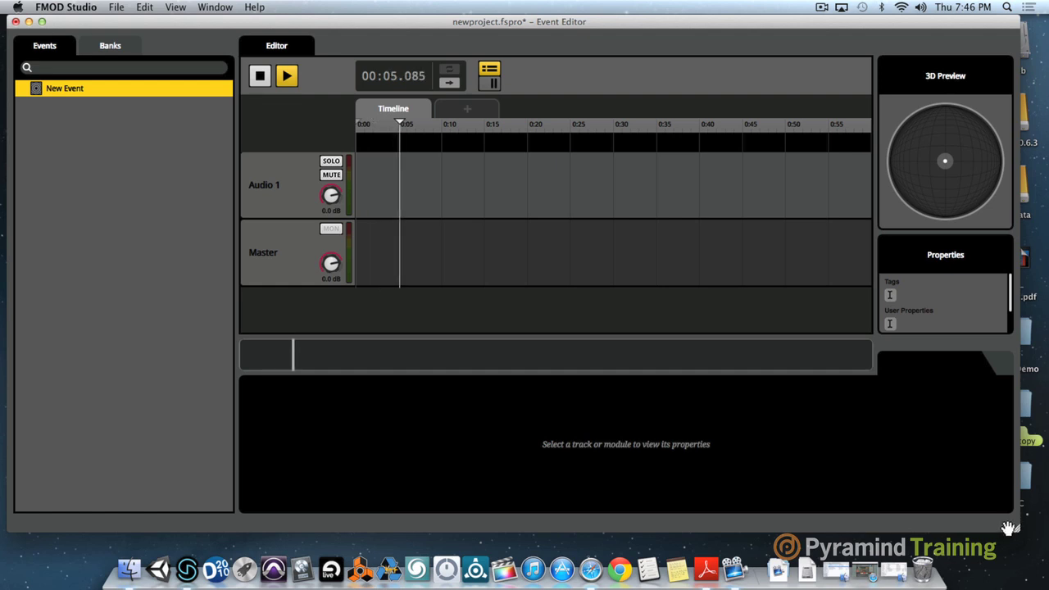
key("space")
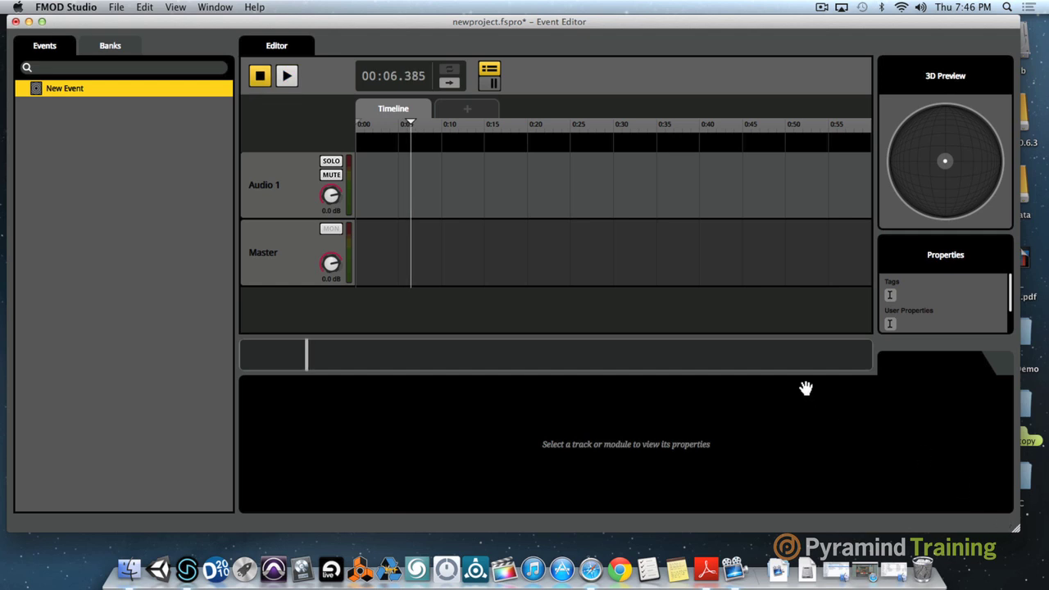
left_click(258, 76)
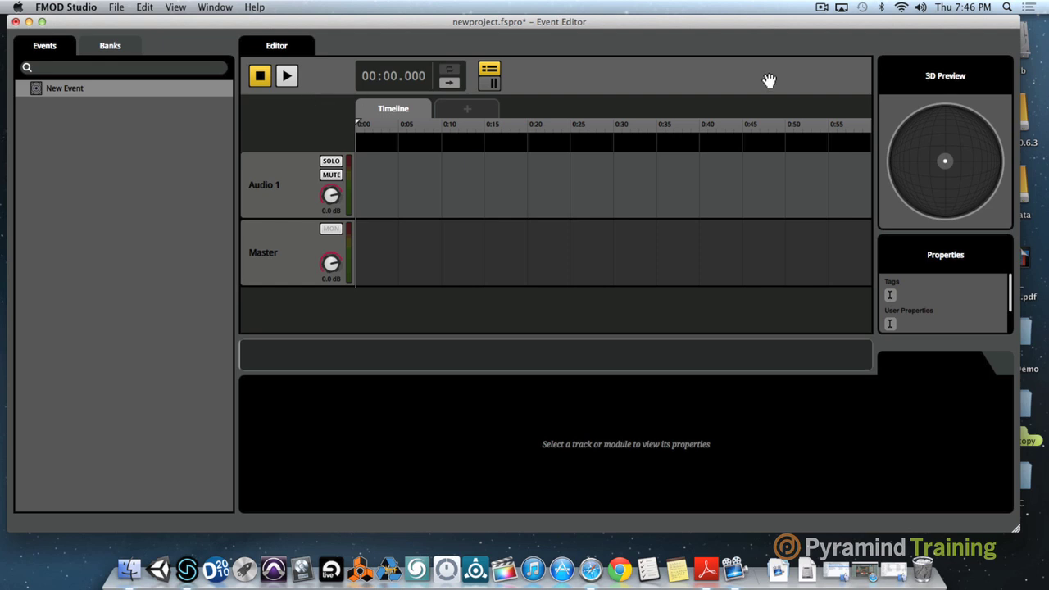
left_click_drag(807, 23, 771, 20)
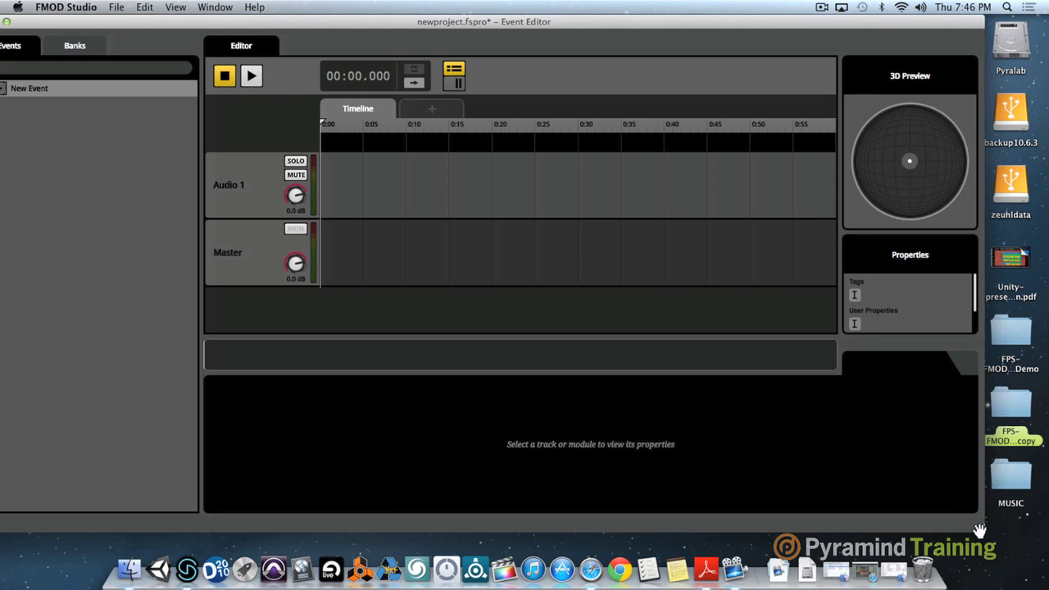
Open the Steve & Scott folder in Finder and the Audio Bin window in FMOD Studio
left_click_drag(979, 531, 885, 510)
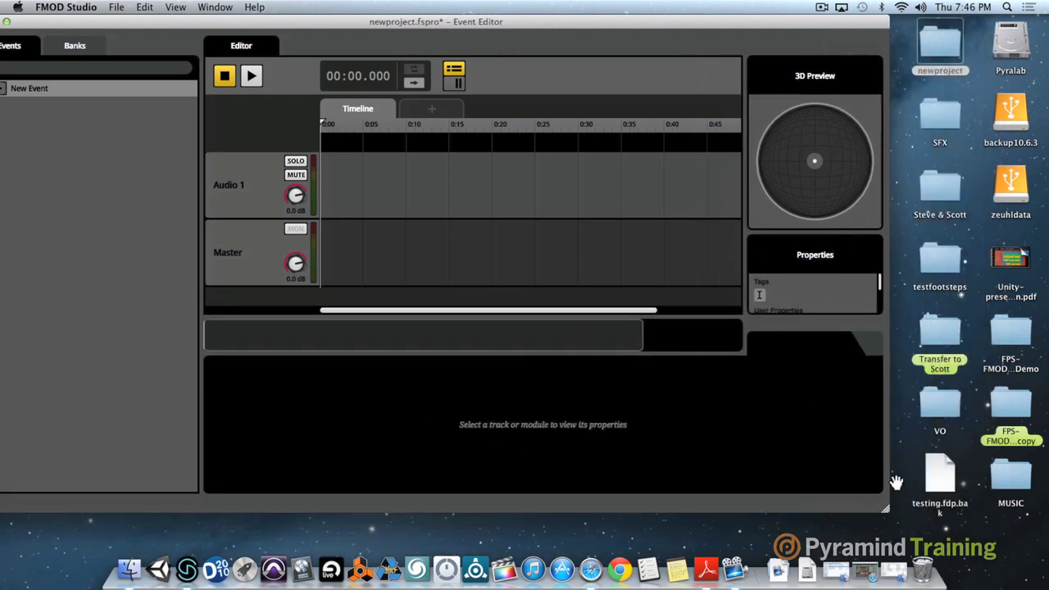
double_click(953, 187)
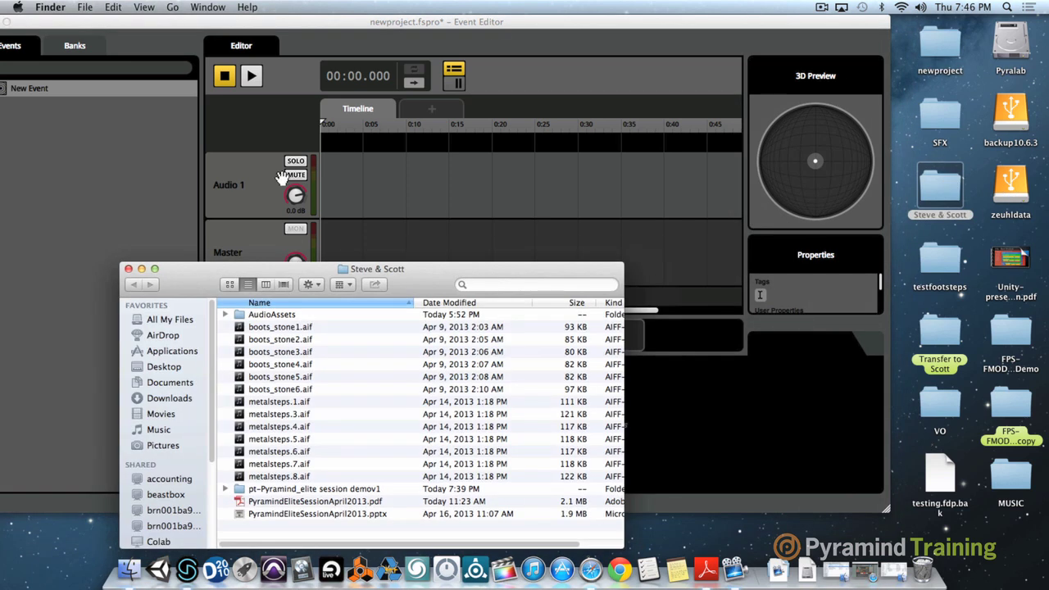
left_click_drag(197, 293, 690, 174)
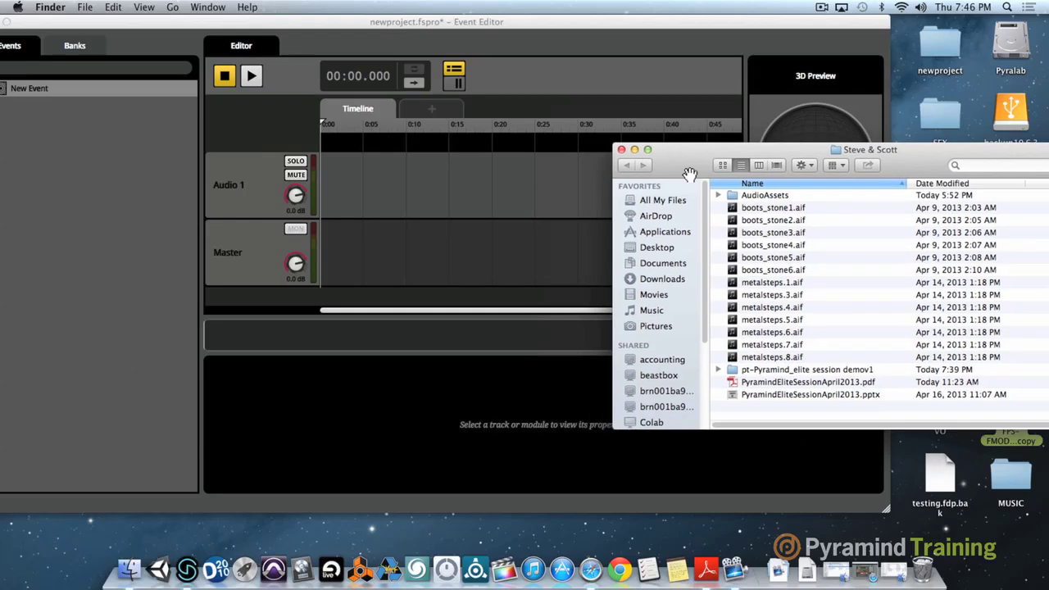
left_click(206, 7)
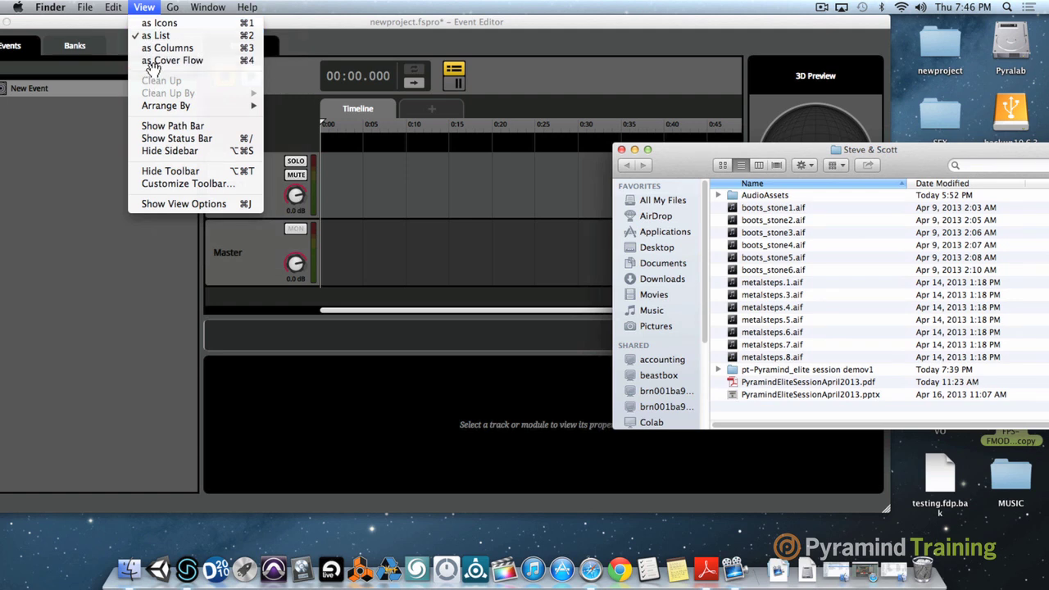
left_click(141, 26)
left_click(215, 8)
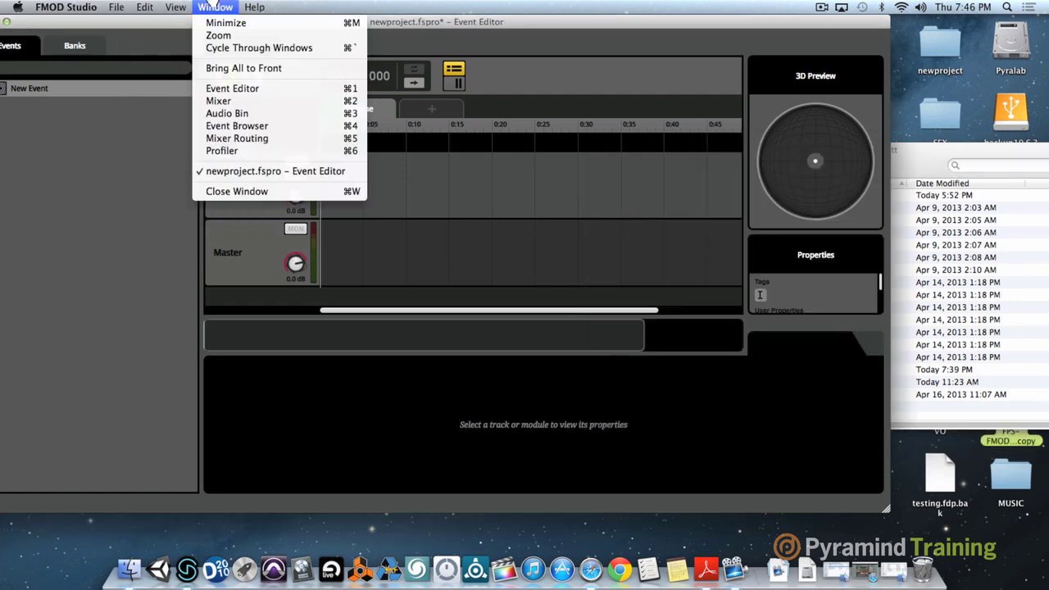
left_click(223, 115)
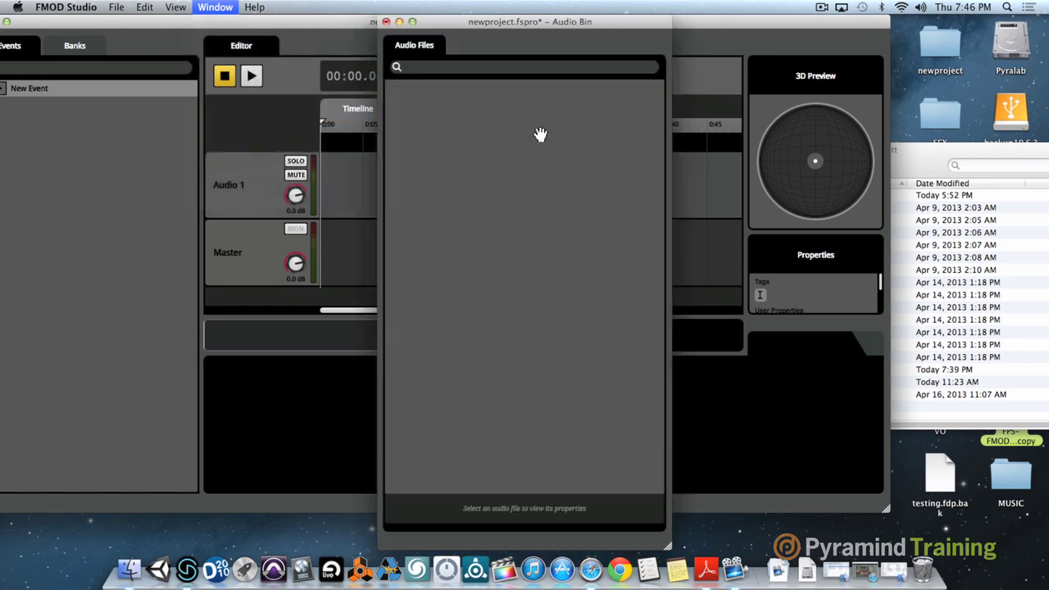
Drag boots_stone1.aif through metalsteps.8.aif into the Audio Bin
left_click(922, 158)
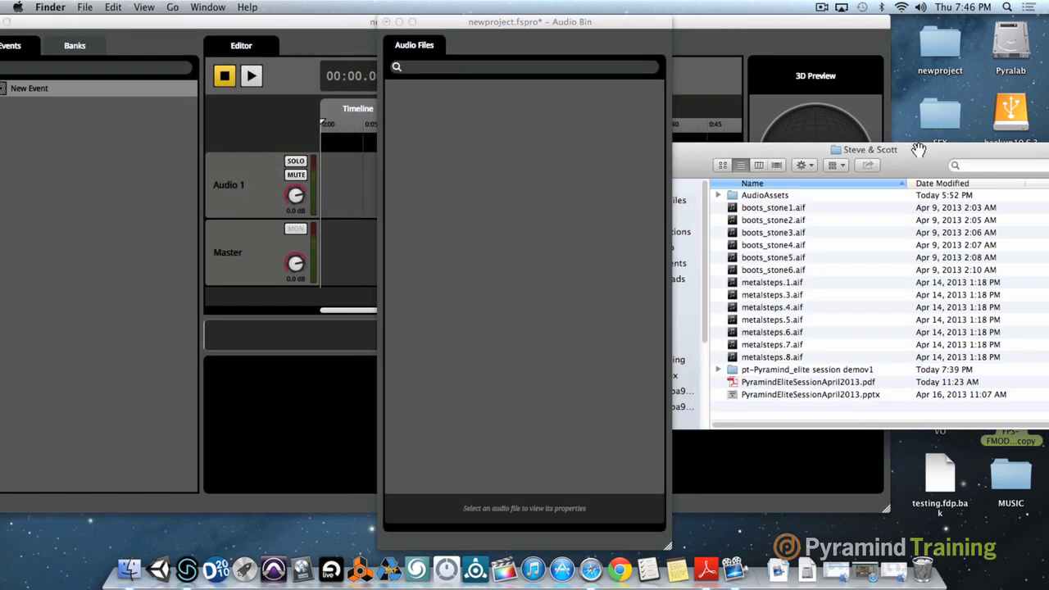
left_click(762, 208)
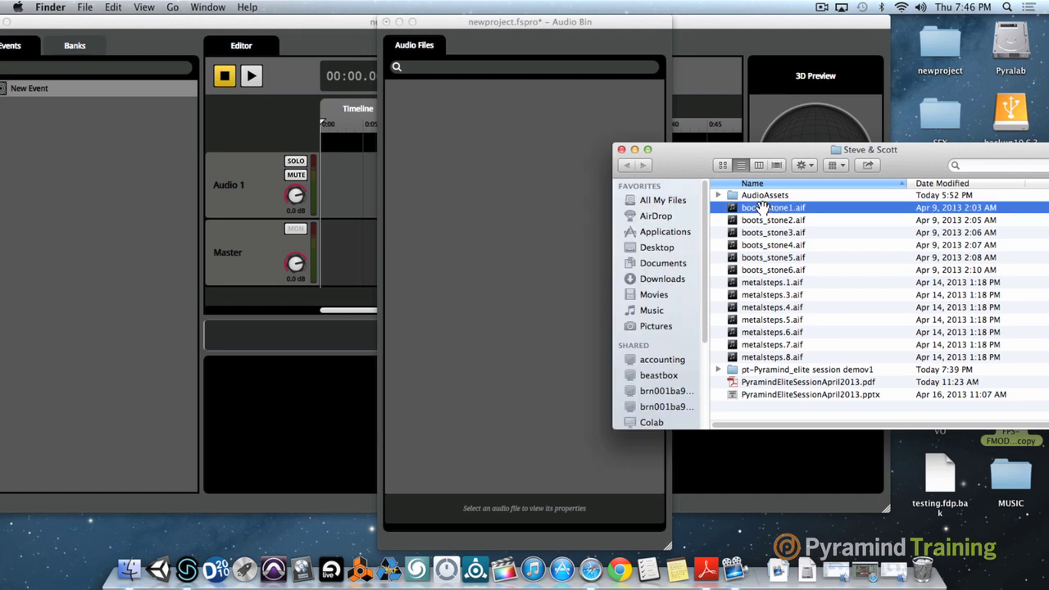
left_click(779, 357, "shift")
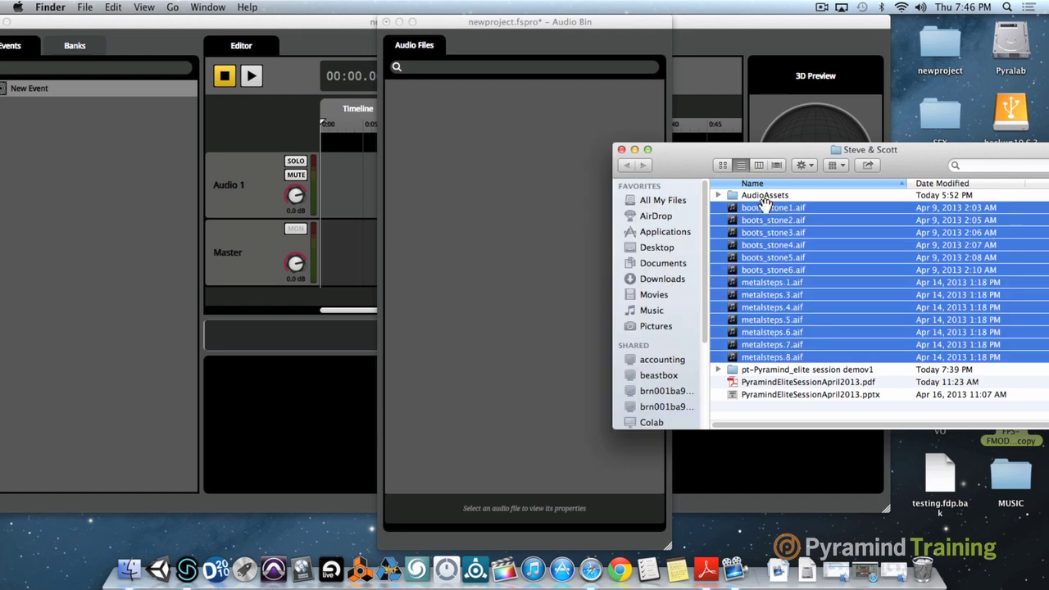
left_click_drag(763, 208, 472, 173)
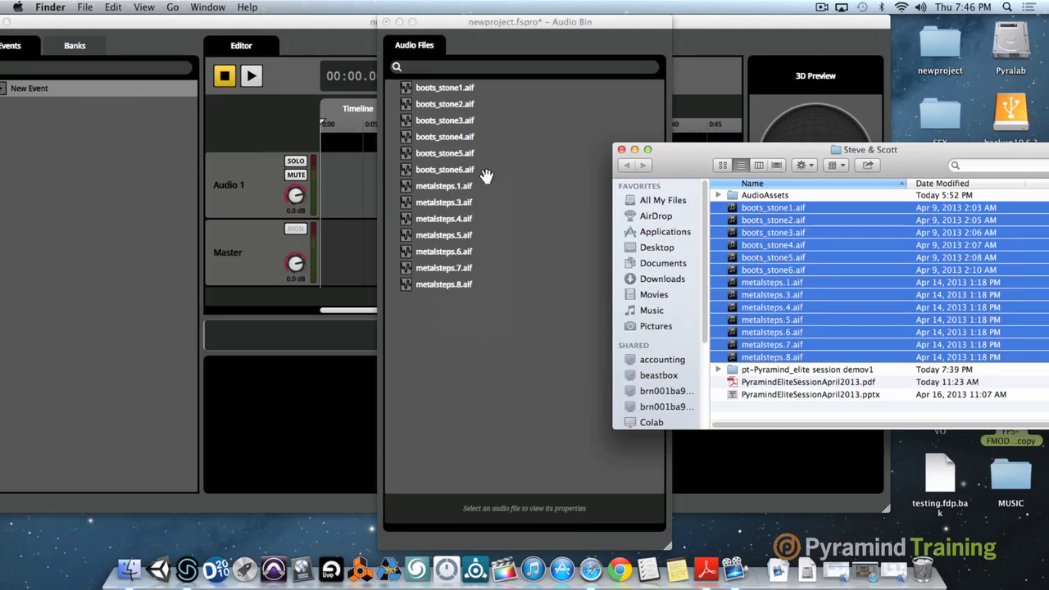
Close the Steve & Scott and newproject Finder windows and nudge the Audio Bin right
left_click(621, 149)
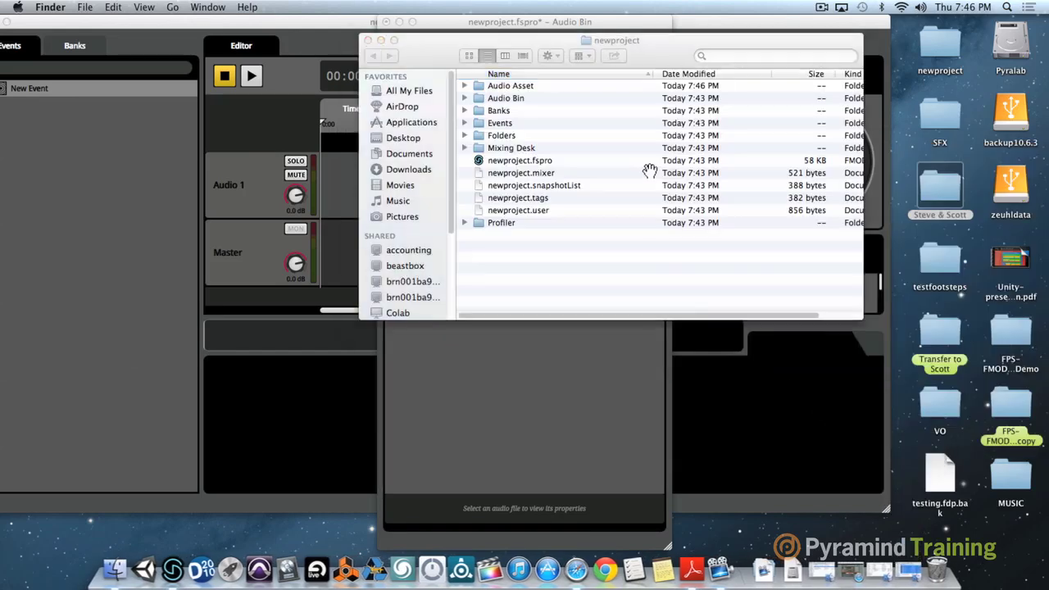
left_click(566, 346)
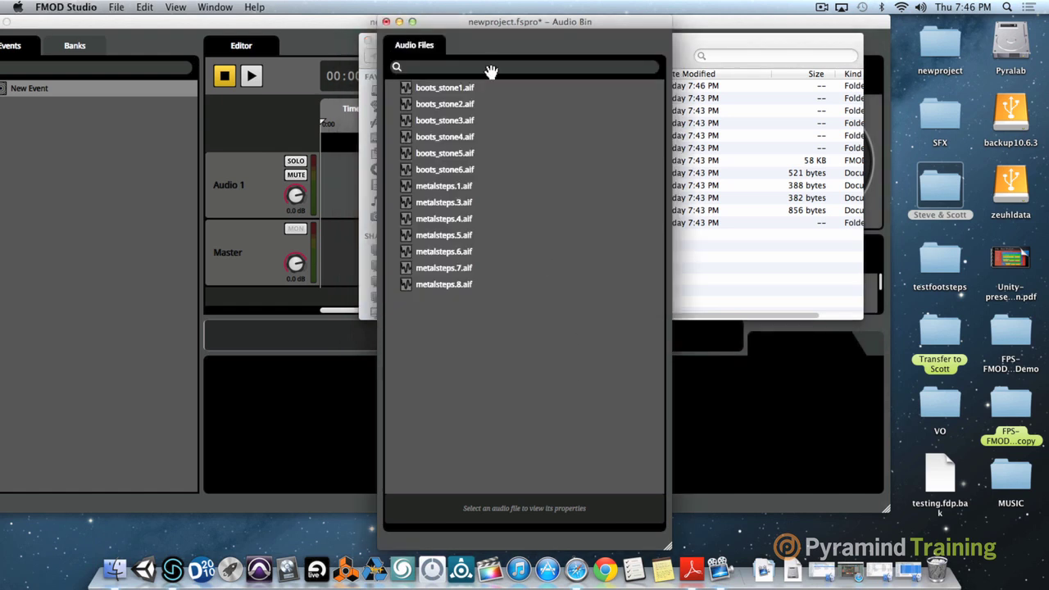
left_click(683, 42)
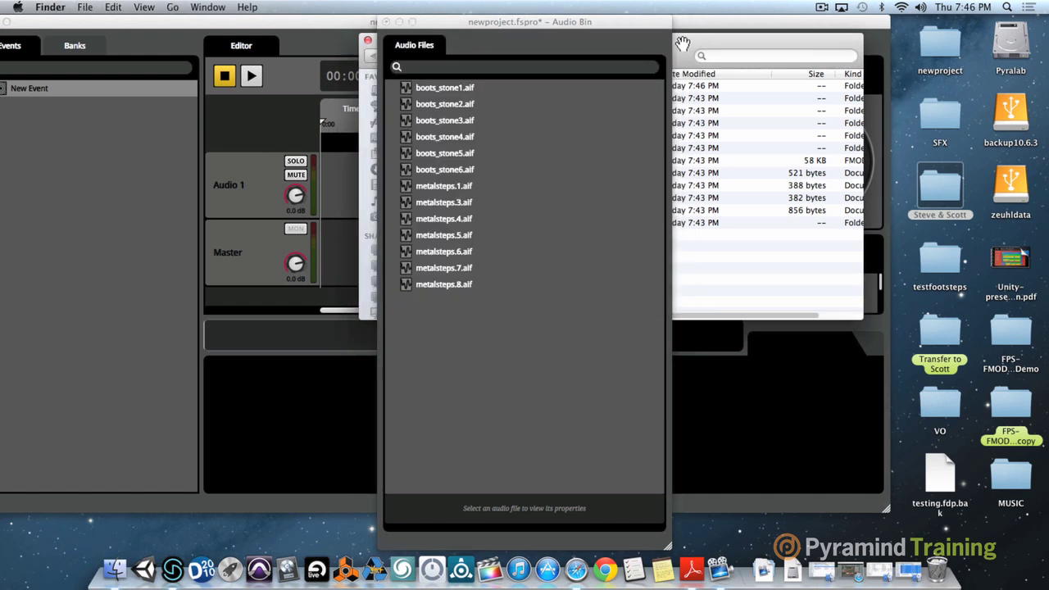
left_click(368, 39)
left_click_drag(444, 18, 460, 18)
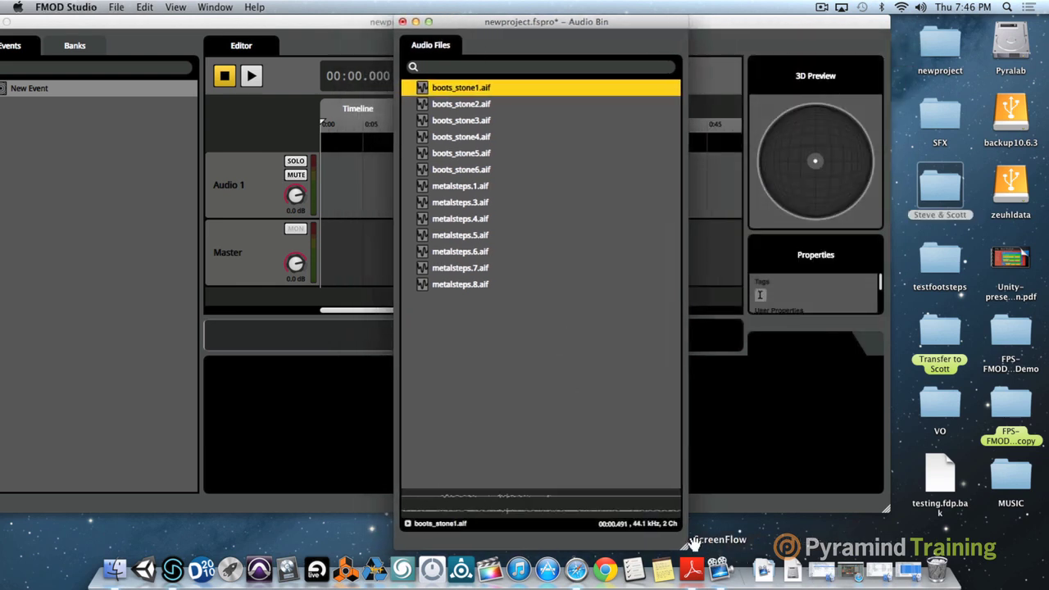
Shrink the Audio Bin and preview metalsteps.1.aif and metalsteps.6.aif
left_click_drag(683, 543, 663, 397)
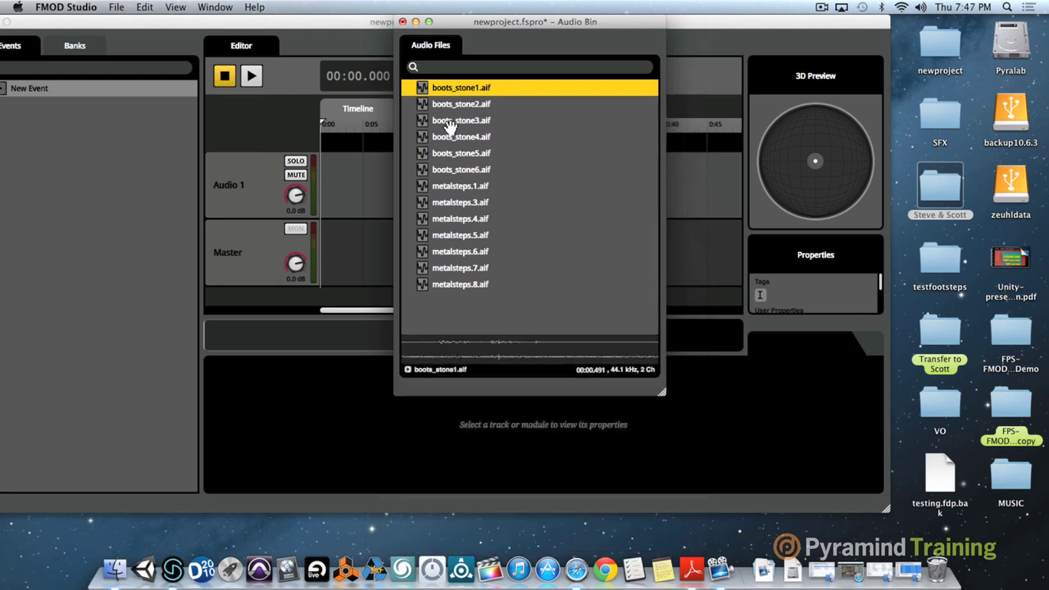
left_click(453, 186)
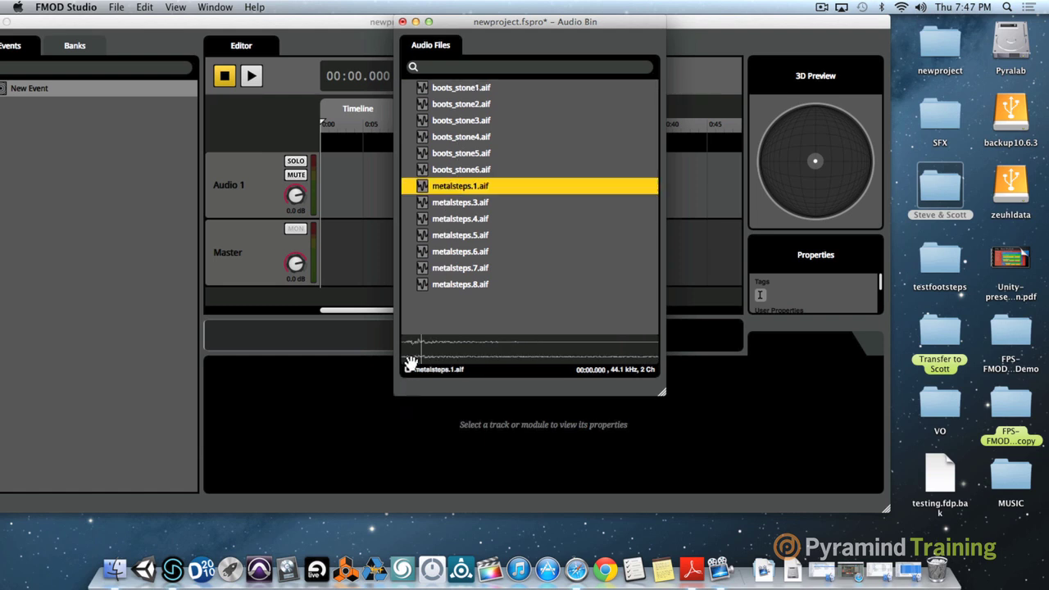
left_click(444, 251)
left_click(410, 367)
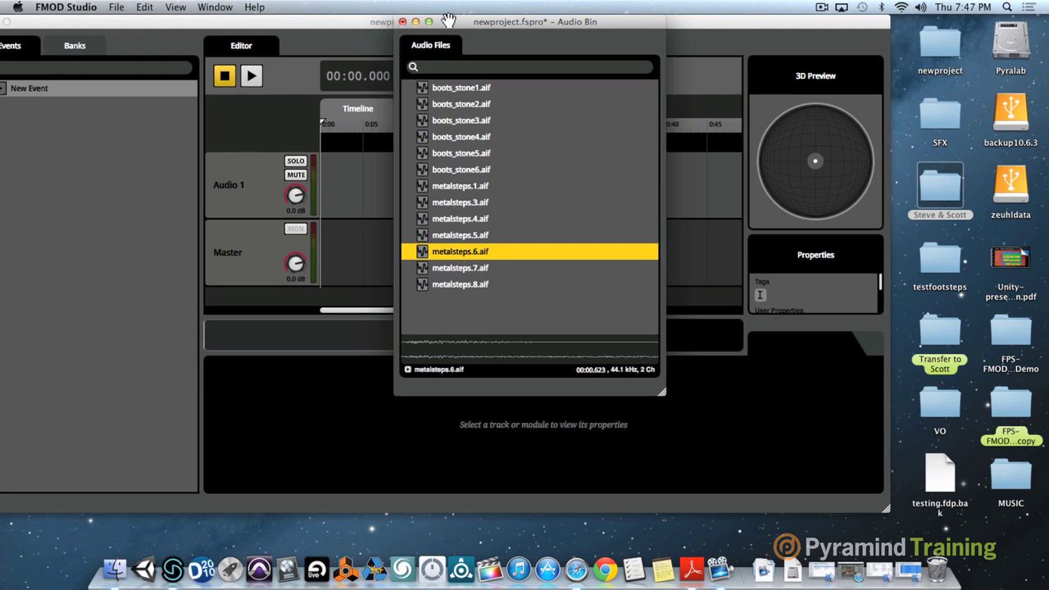
Place boots_stone1, boots_stone2 and boots_stone3.aif on the Audio 1 track
left_click_drag(451, 19, 747, 20)
left_click_drag(755, 87, 373, 182)
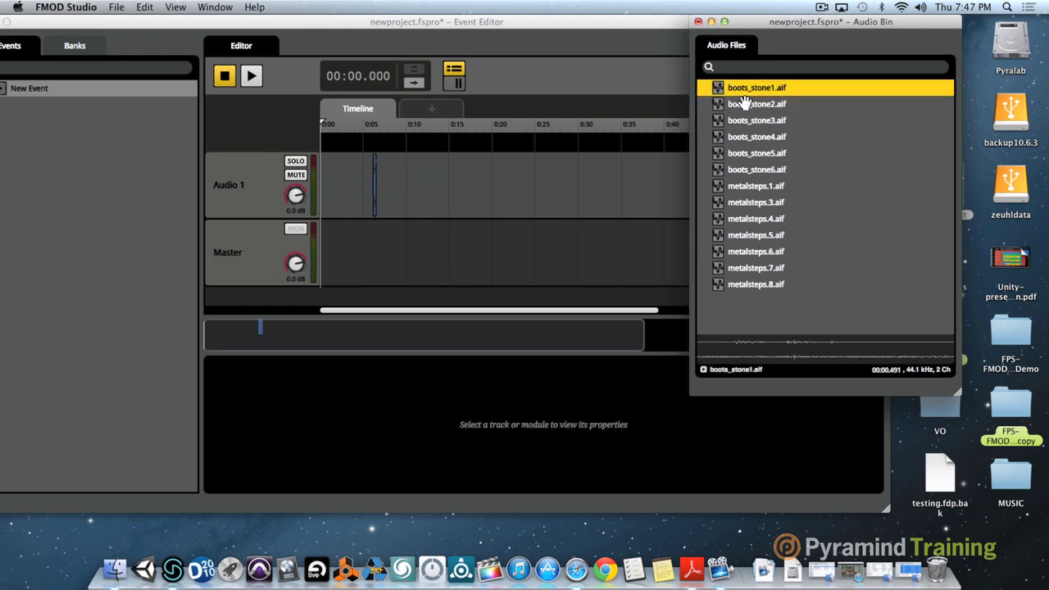
left_click_drag(744, 103, 389, 186)
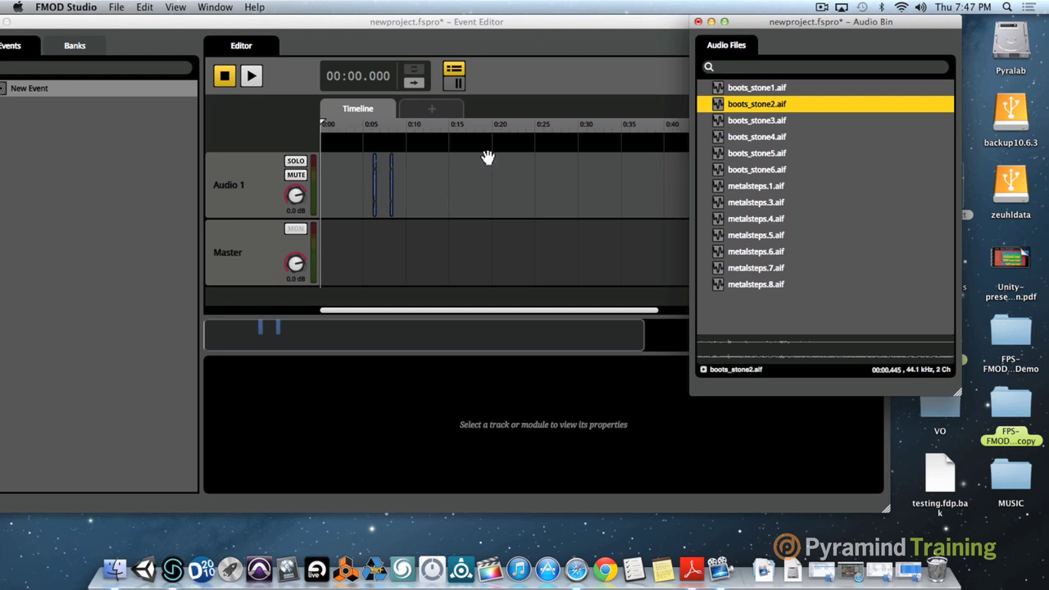
left_click_drag(745, 120, 404, 174)
Zoom to the first 12 seconds and arrange the boots clips near 0:00 and 0:01
left_click(641, 334)
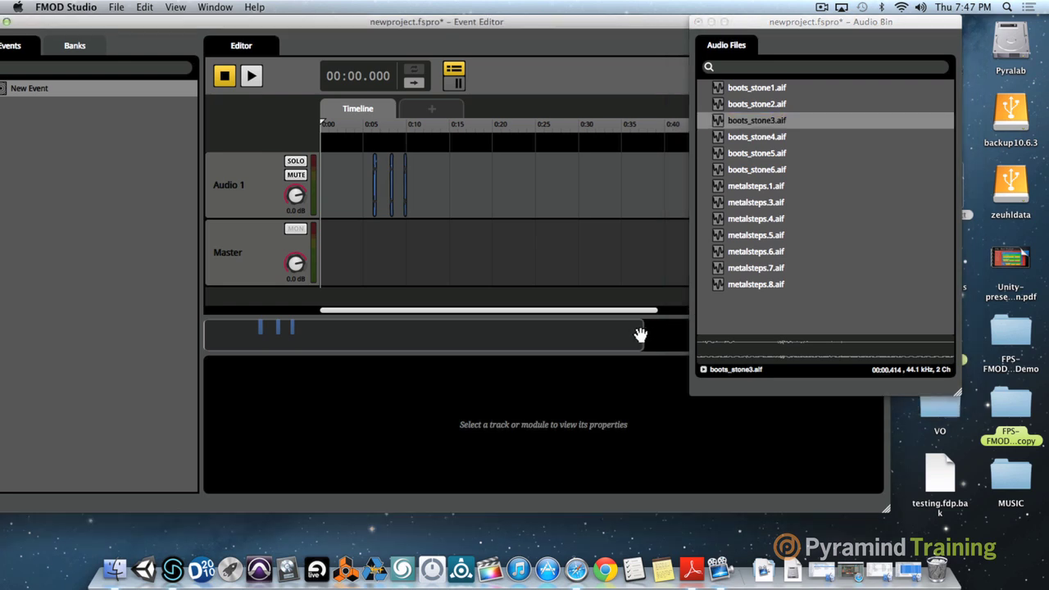
left_click_drag(641, 333, 339, 328)
left_click(457, 173)
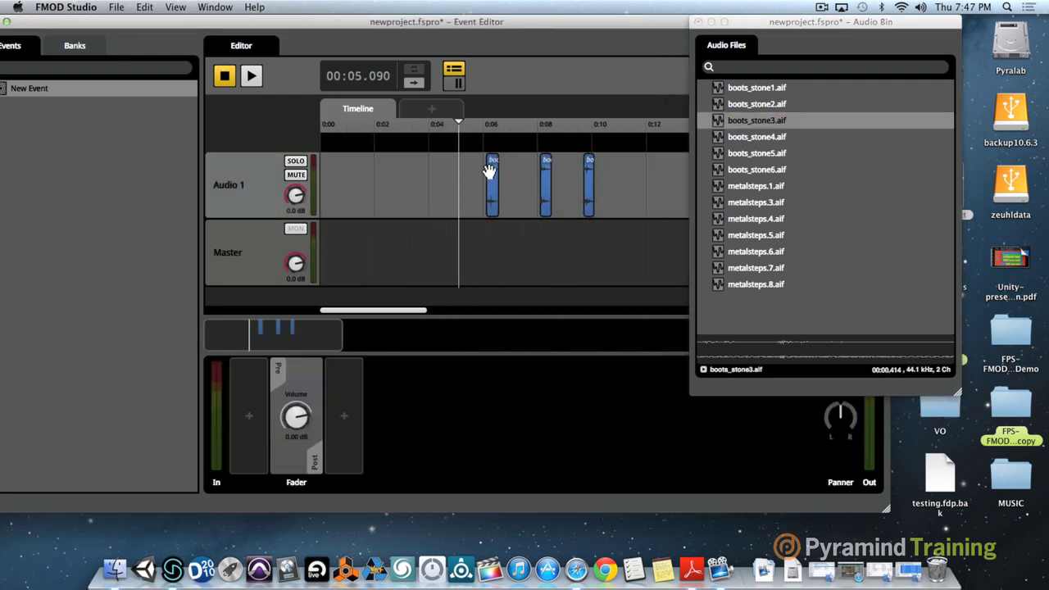
left_click_drag(492, 178, 320, 177)
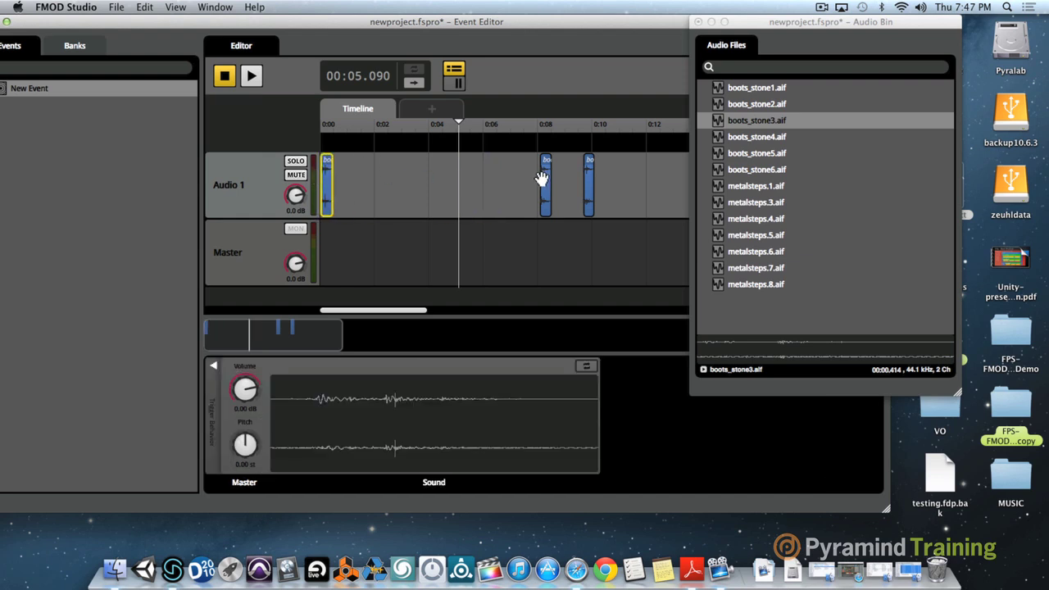
left_click_drag(546, 182, 349, 176)
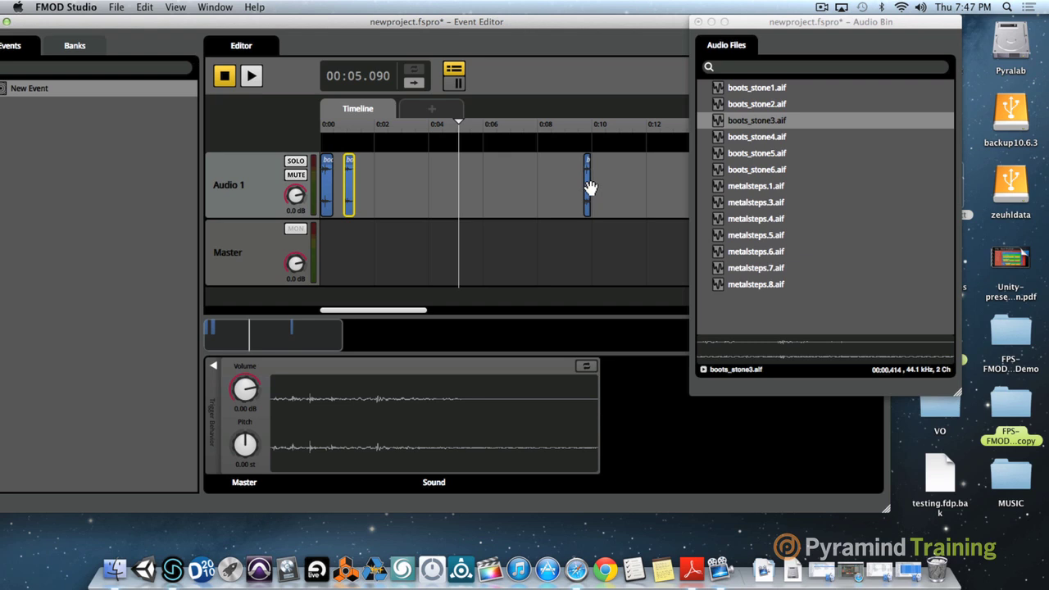
left_click(548, 189)
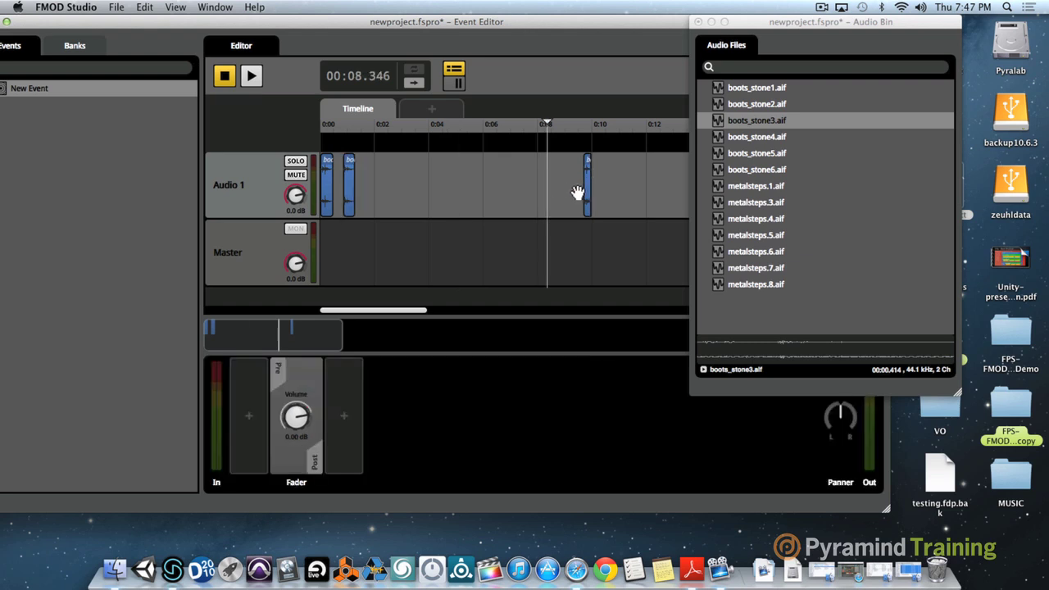
left_click_drag(590, 191, 375, 185)
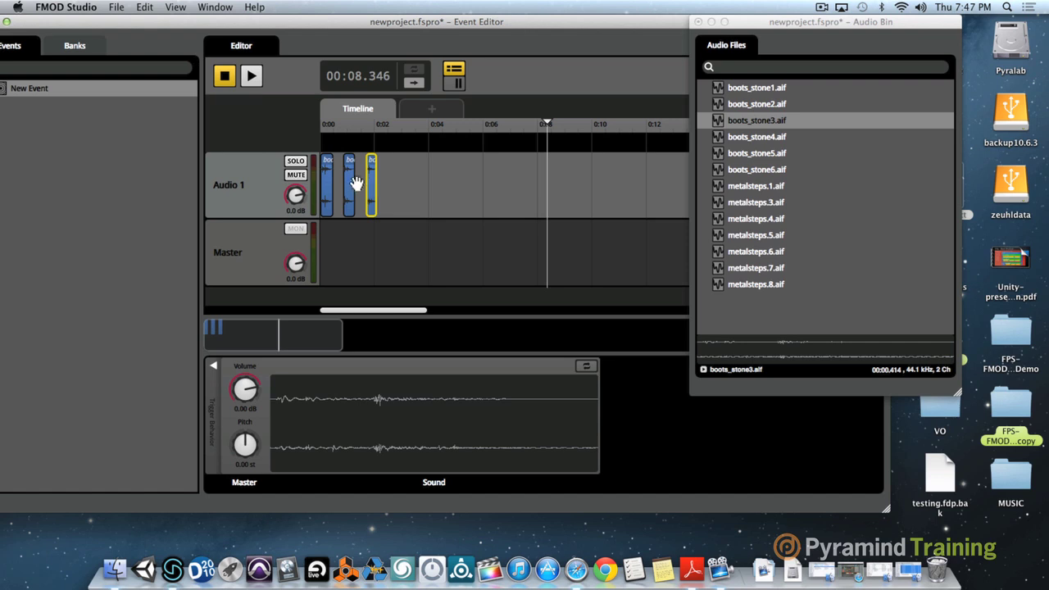
Play and stop the event, then set the playhead near five seconds
left_click(223, 76)
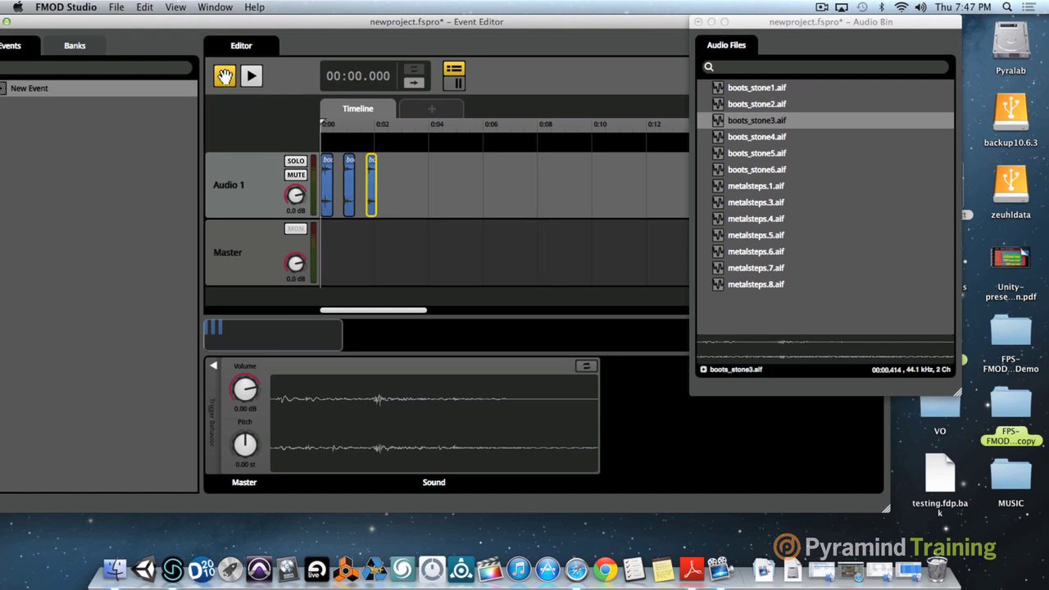
key("space")
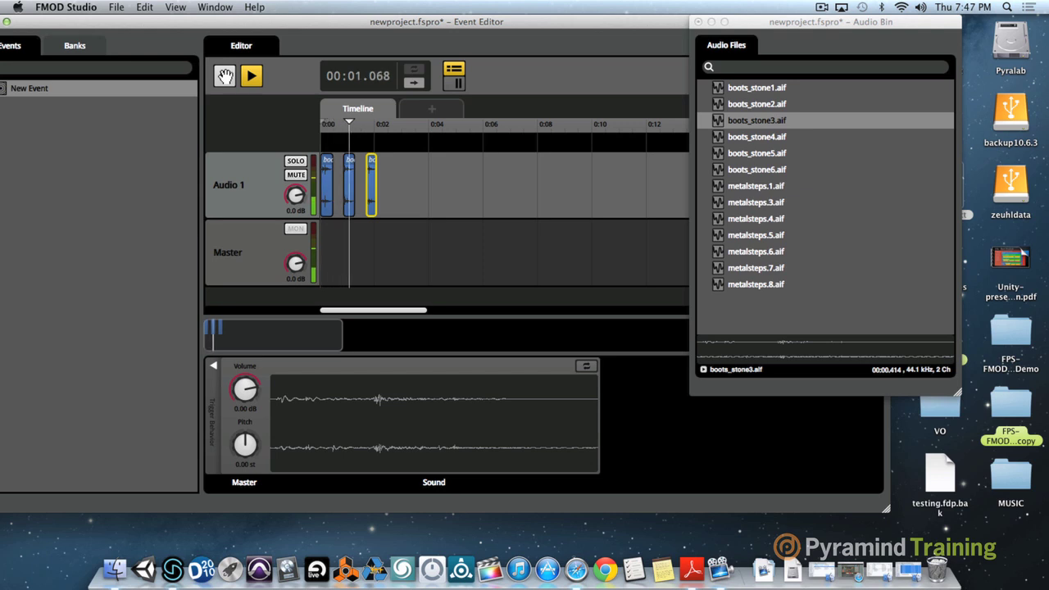
left_click(225, 76)
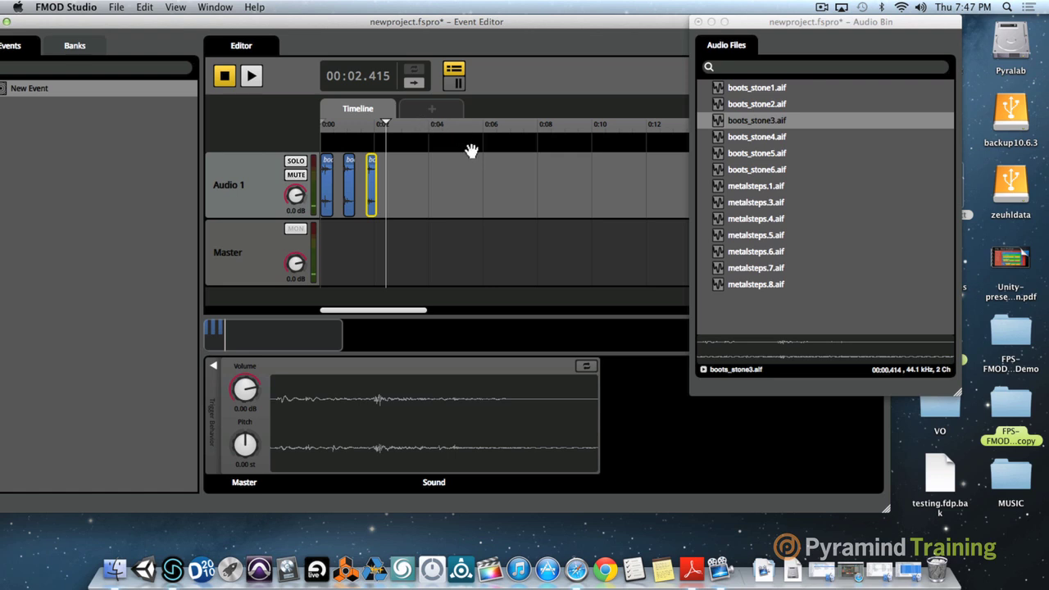
left_click(368, 192)
left_click(456, 204)
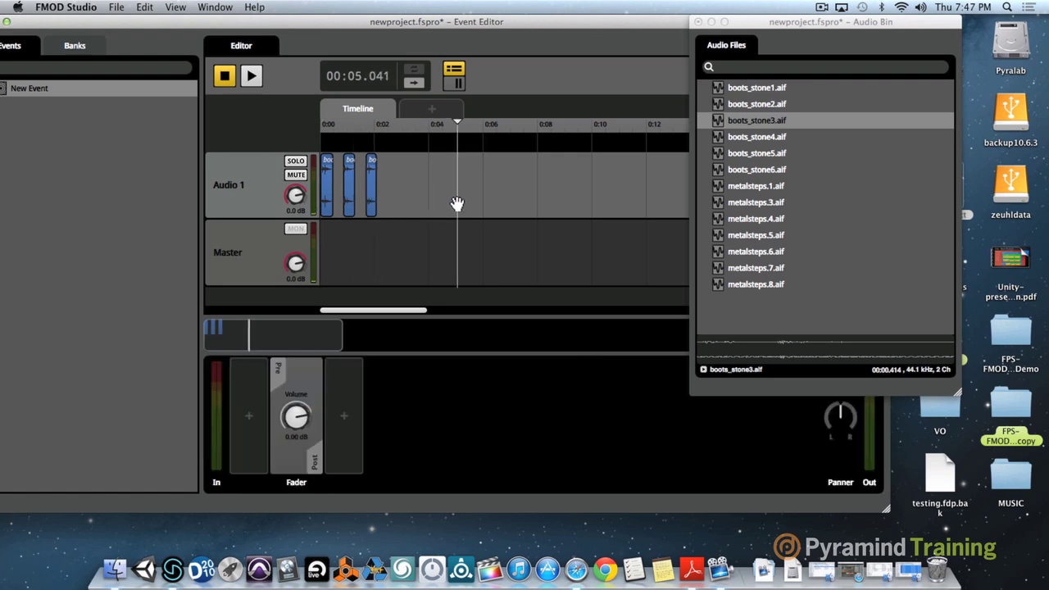
Delete all three boots clips from the Audio 1 track
left_click(327, 184)
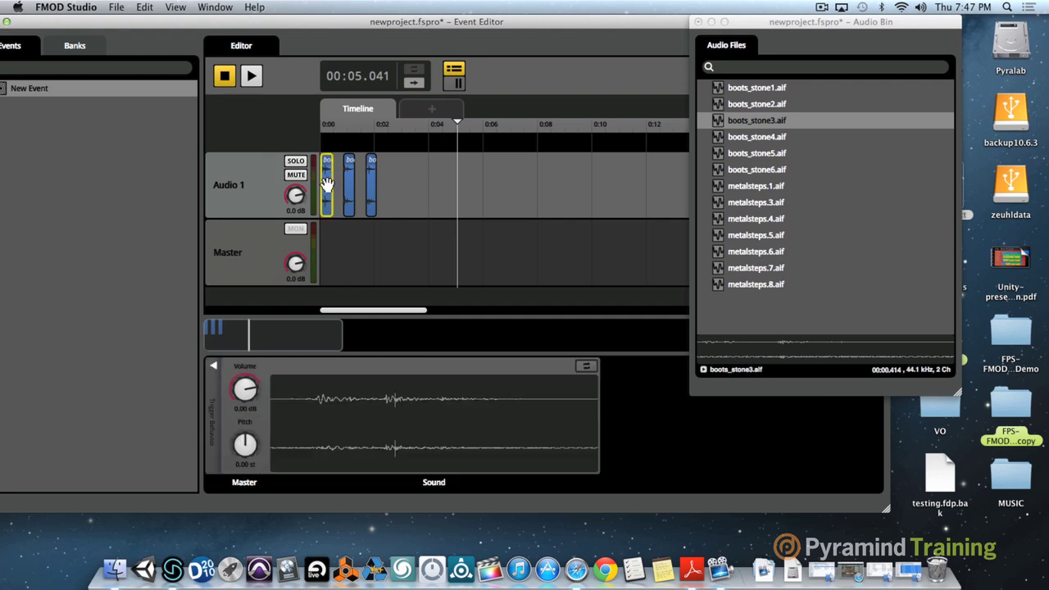
key("Delete")
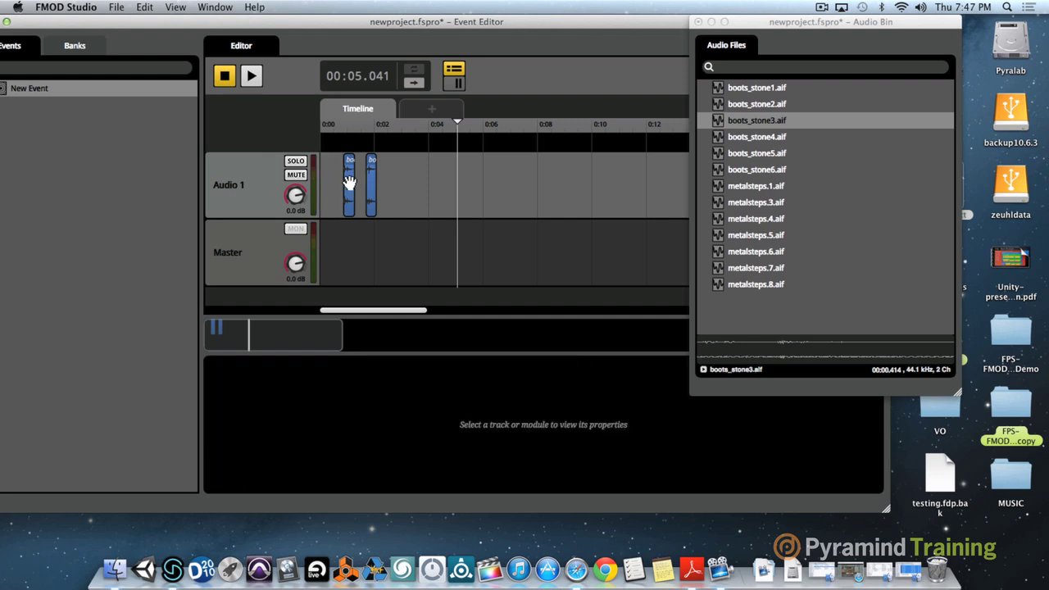
left_click(349, 182)
key("Delete")
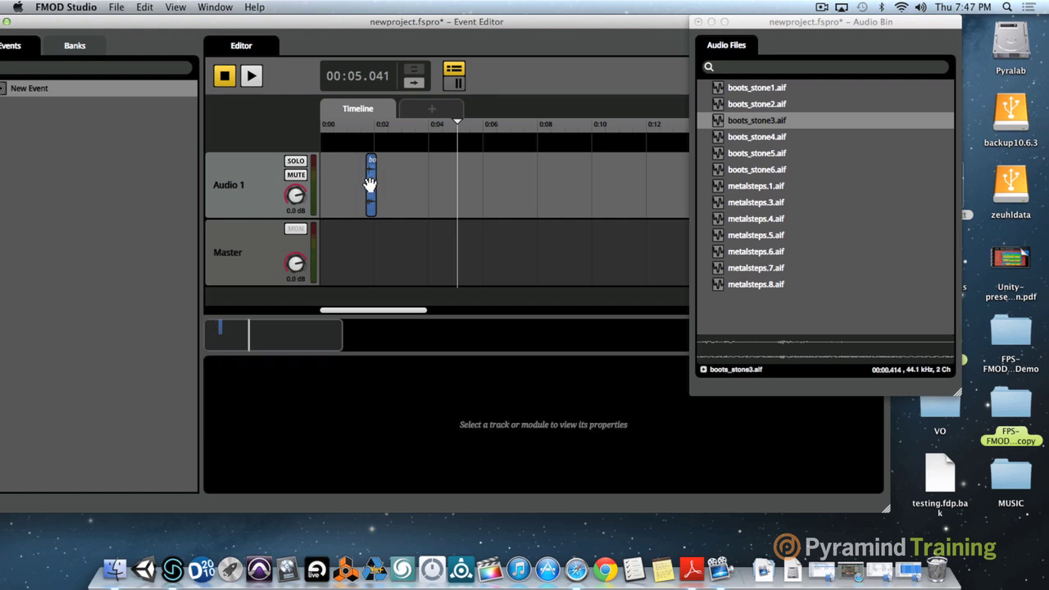
left_click(371, 184)
key("Delete")
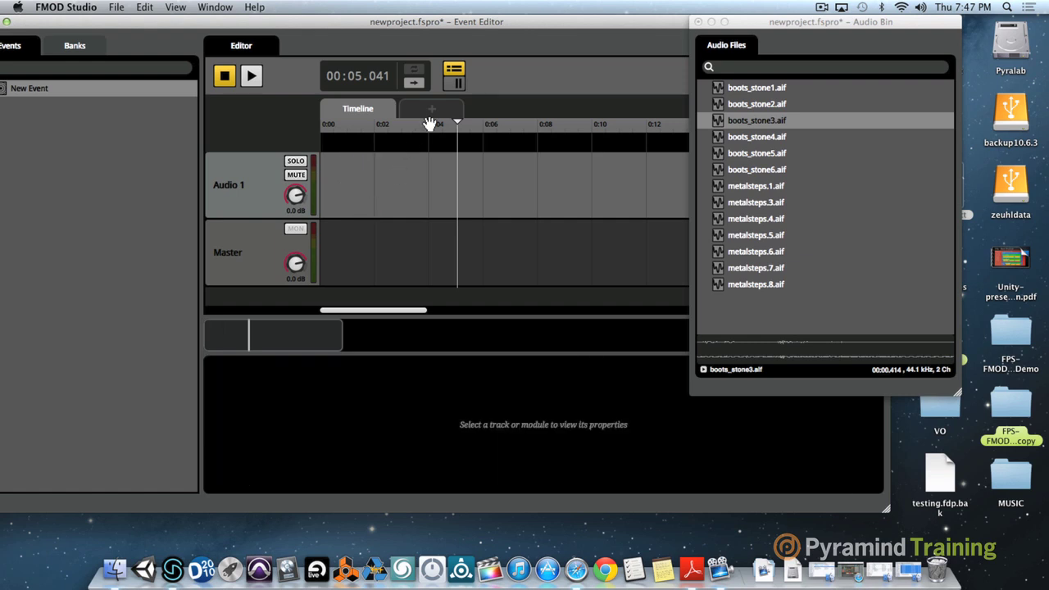
Rewind the playhead to the start and add a Multi Sound clip to Audio 1
left_click_drag(457, 121, 305, 129)
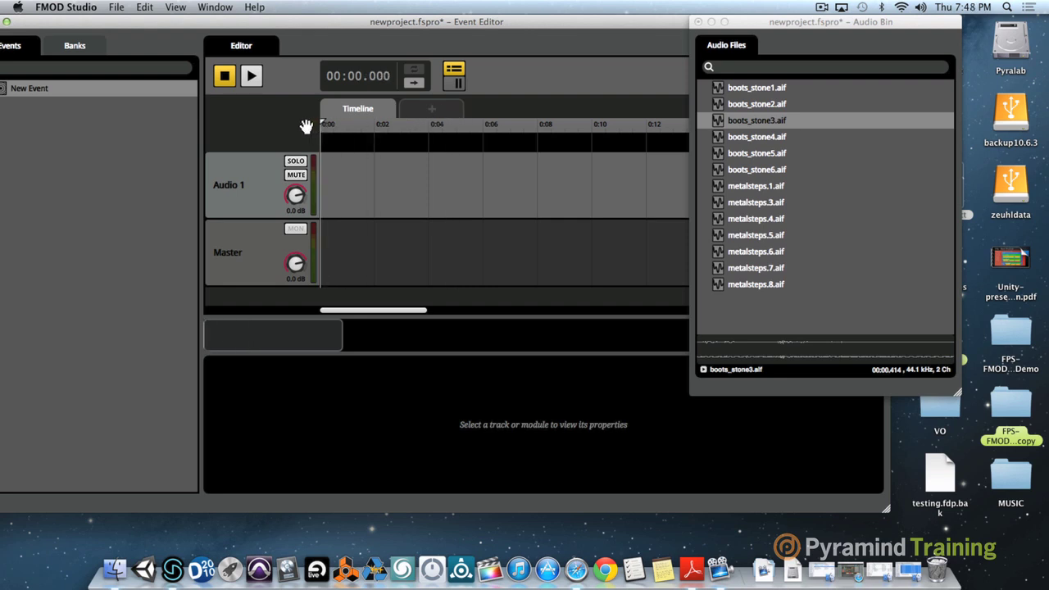
left_click_drag(744, 120, 336, 185)
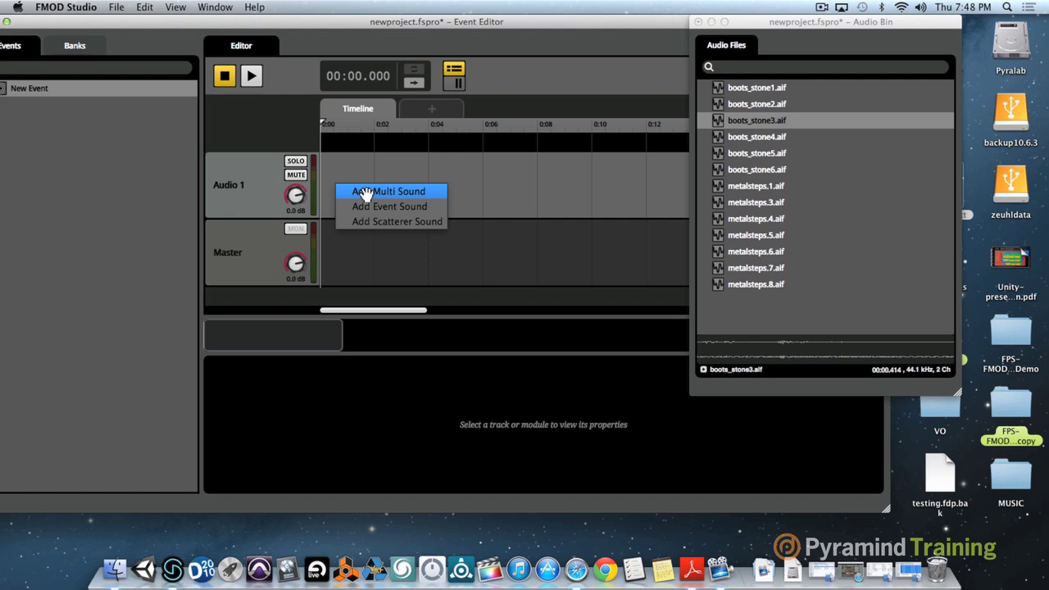
left_click(373, 191)
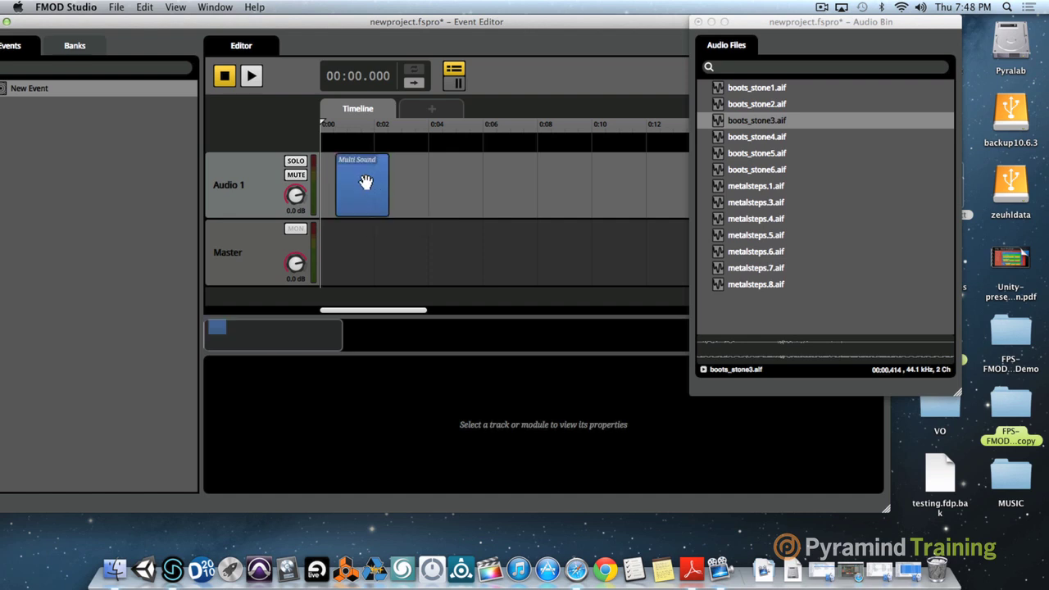
left_click(354, 180)
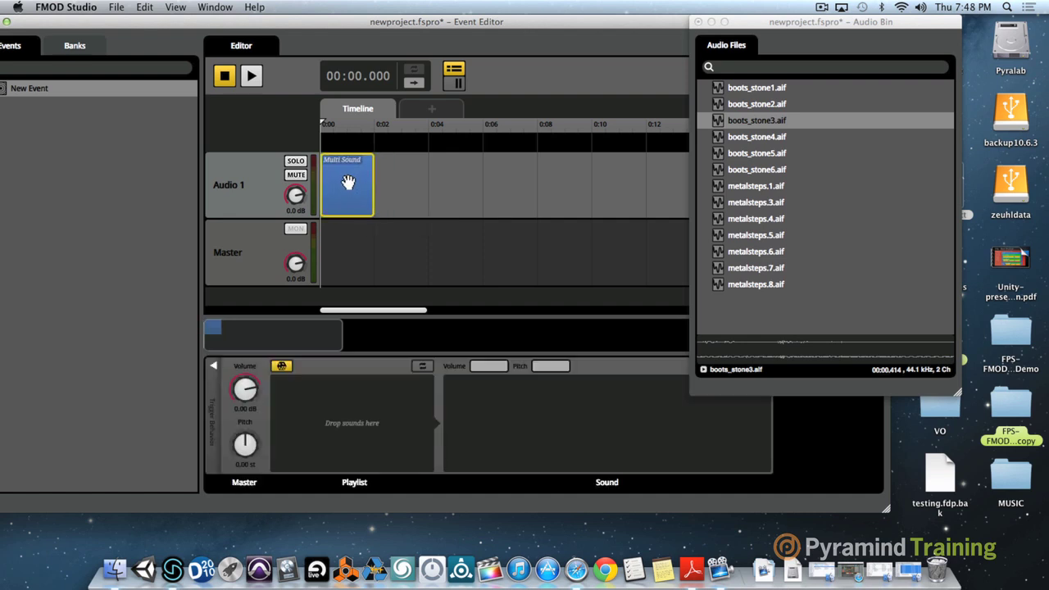
Fill the Multi Sound playlist with boots_stone1 through boots_stone6.aif and shorten the clip
left_click(751, 89)
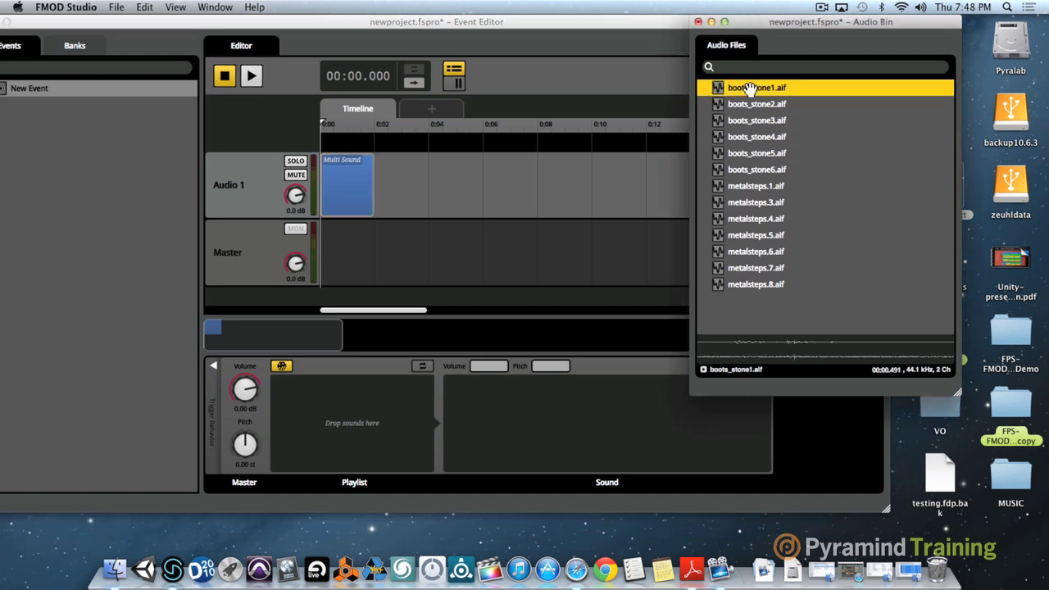
left_click(745, 169, "shift")
left_click_drag(748, 168, 344, 446)
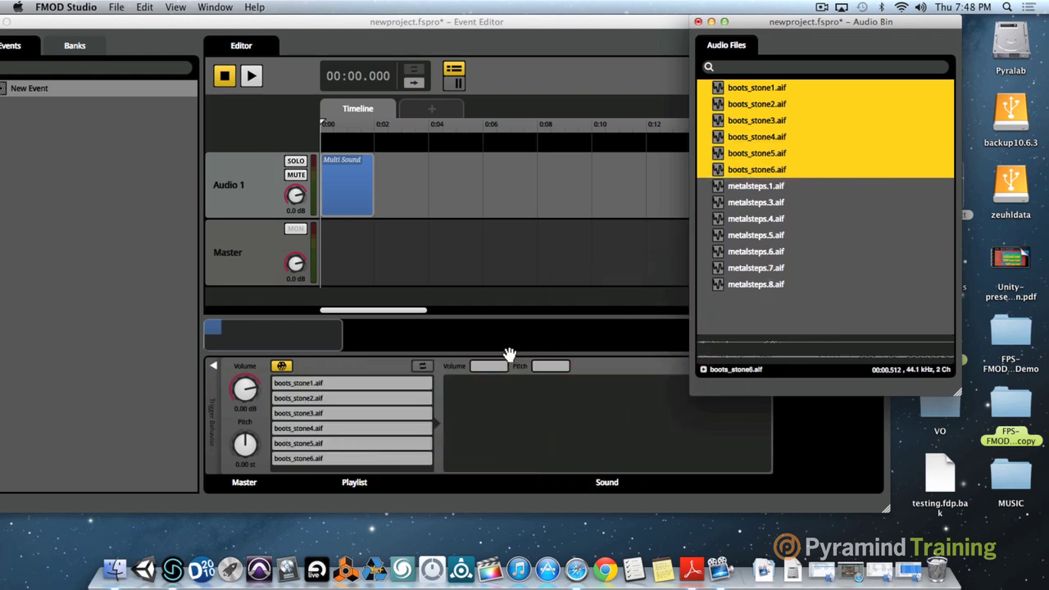
left_click_drag(373, 184, 361, 191)
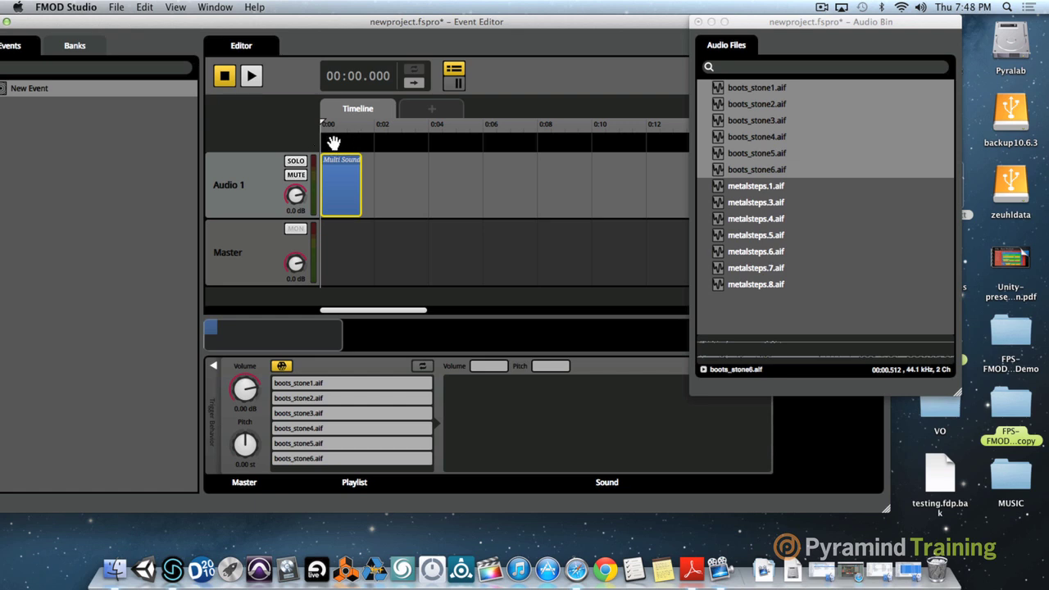
Add a loop region over the Multi Sound on Audio 1 and select the clip
right_click(333, 143)
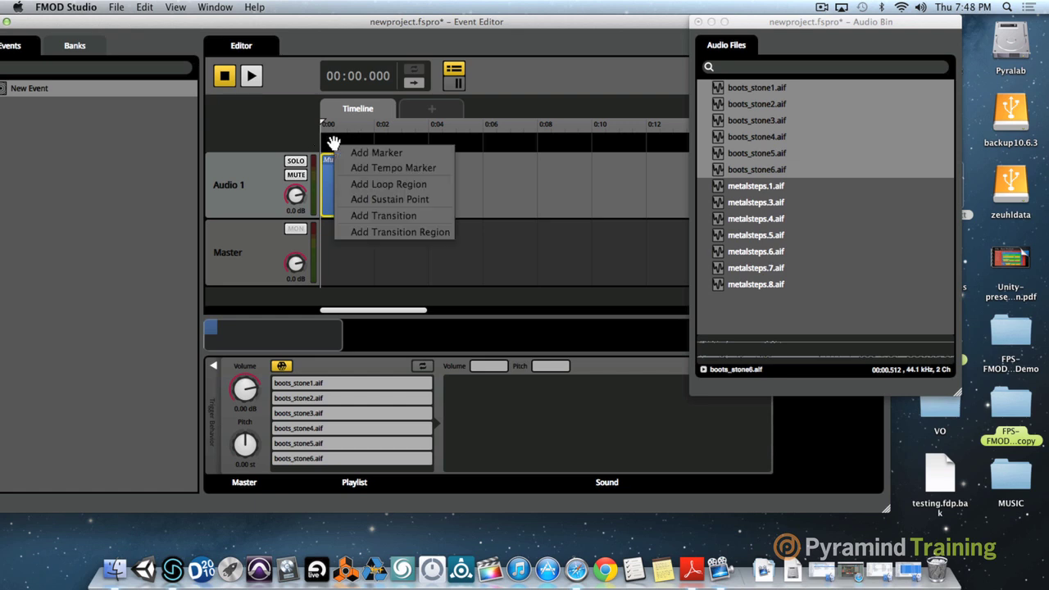
left_click(367, 185)
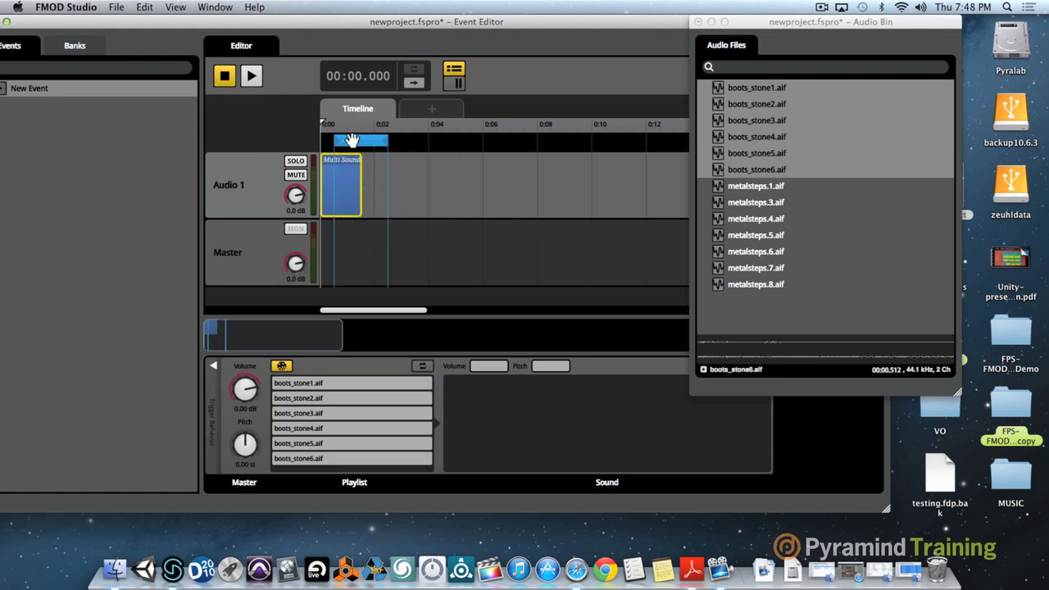
mouse_move(348, 141)
left_mouse_down()
mouse_move(334, 140)
mouse_move(364, 142)
left_mouse_up()
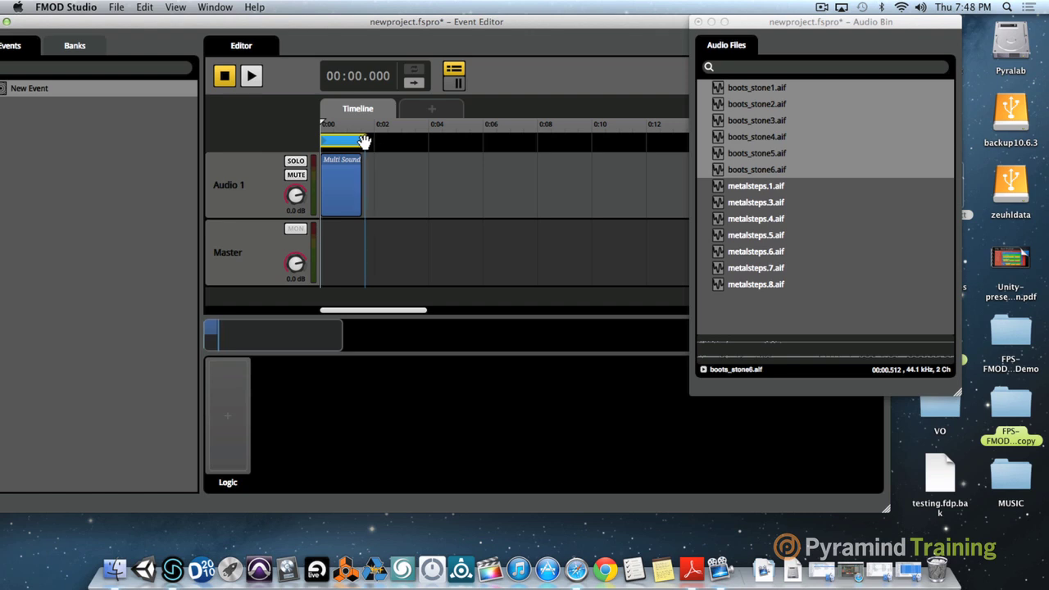
left_click(342, 188)
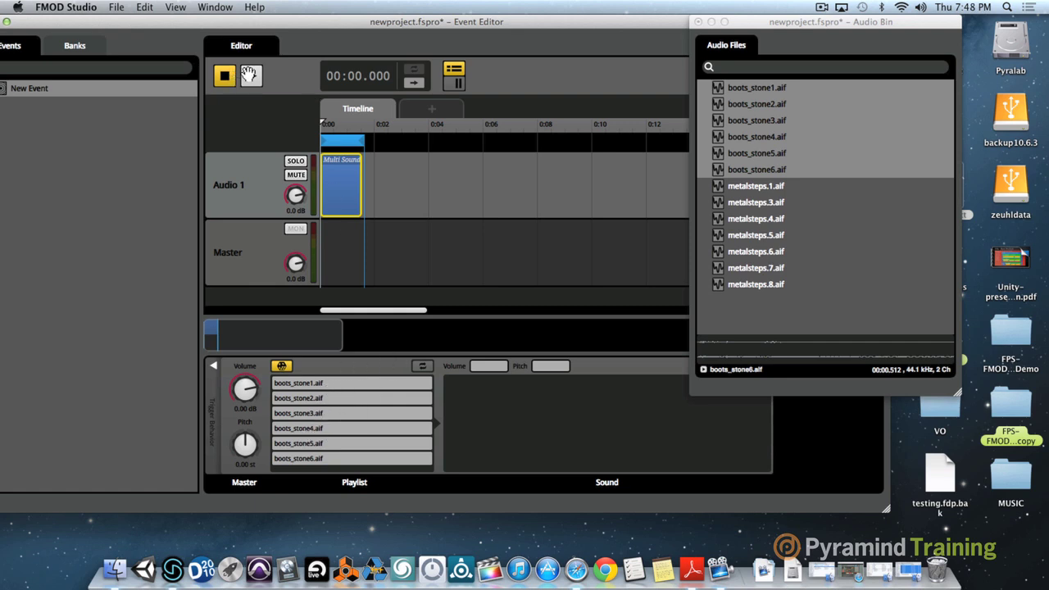
Play the event, restarting from the start to audition the boots_stone footsteps
left_click(249, 76)
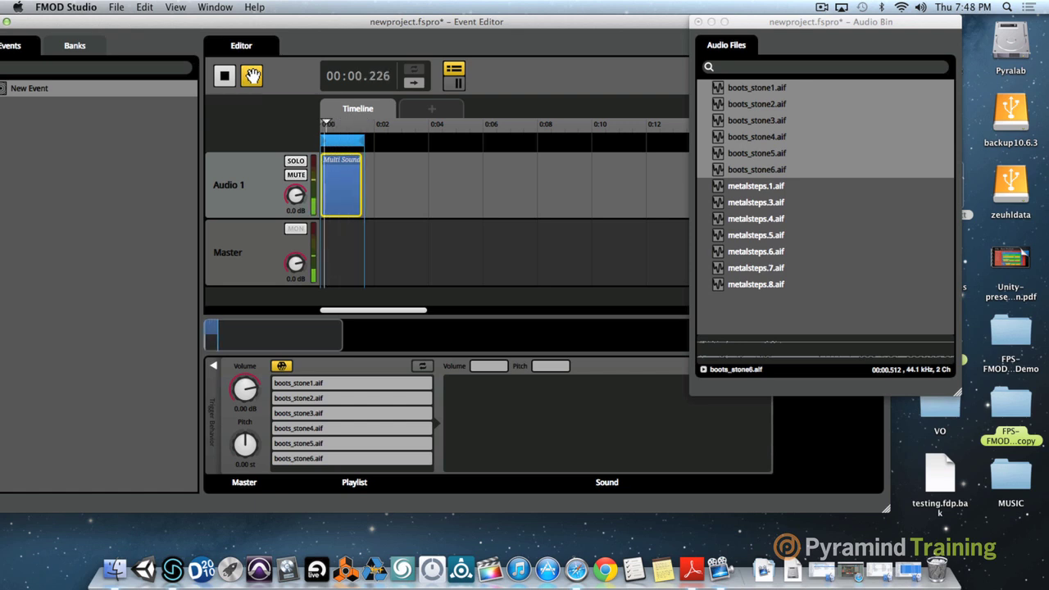
left_click(253, 76)
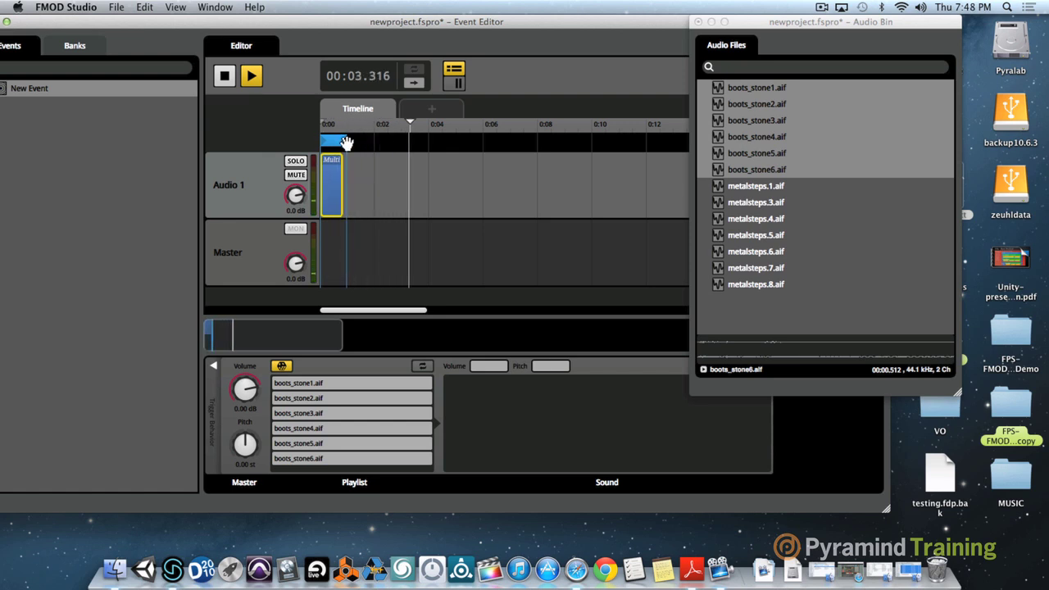
left_click(222, 75)
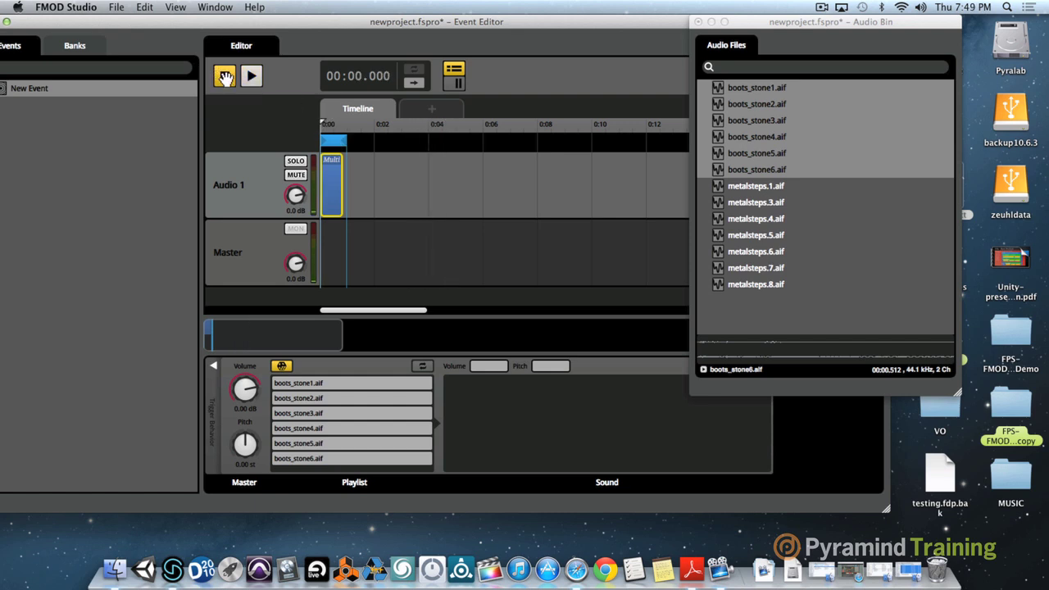
left_click(251, 76)
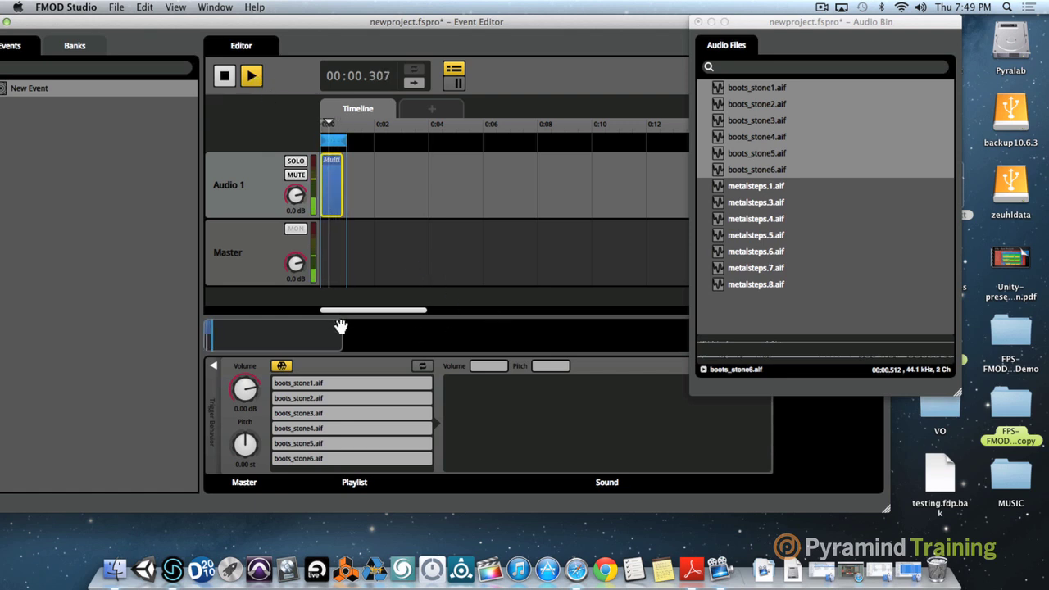
Trim the Multi Sound to about a third of a second, fit the loop region, and replay
left_click_drag(341, 336, 242, 334)
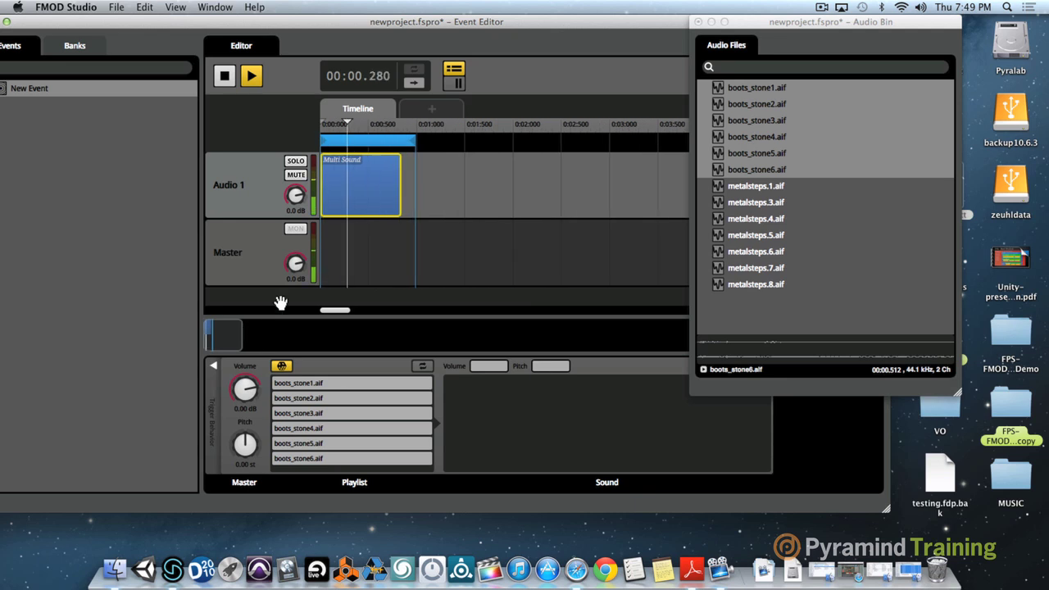
left_click_drag(401, 189, 355, 193)
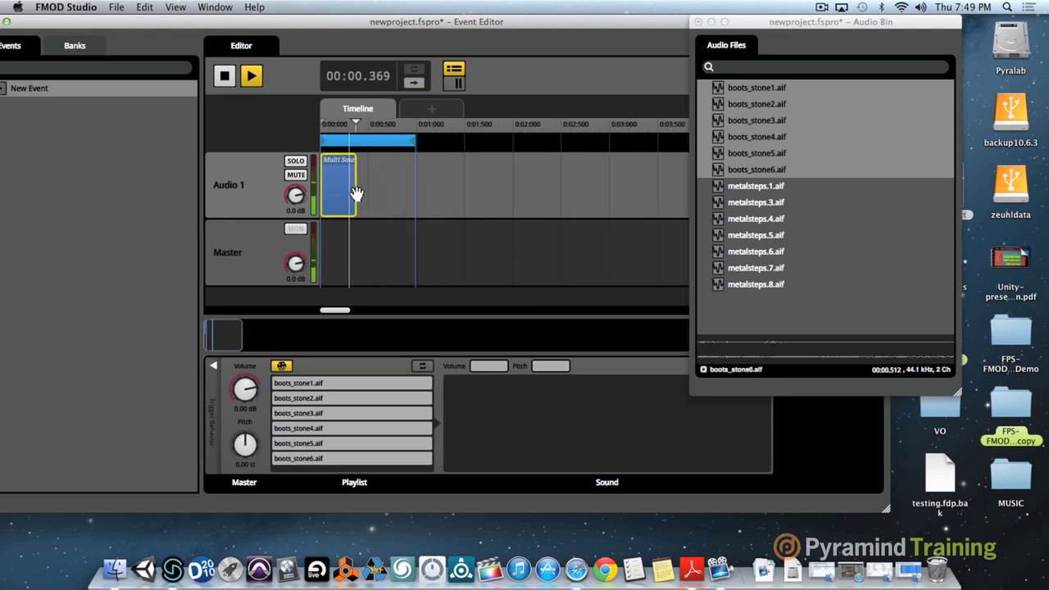
left_click_drag(412, 139, 363, 141)
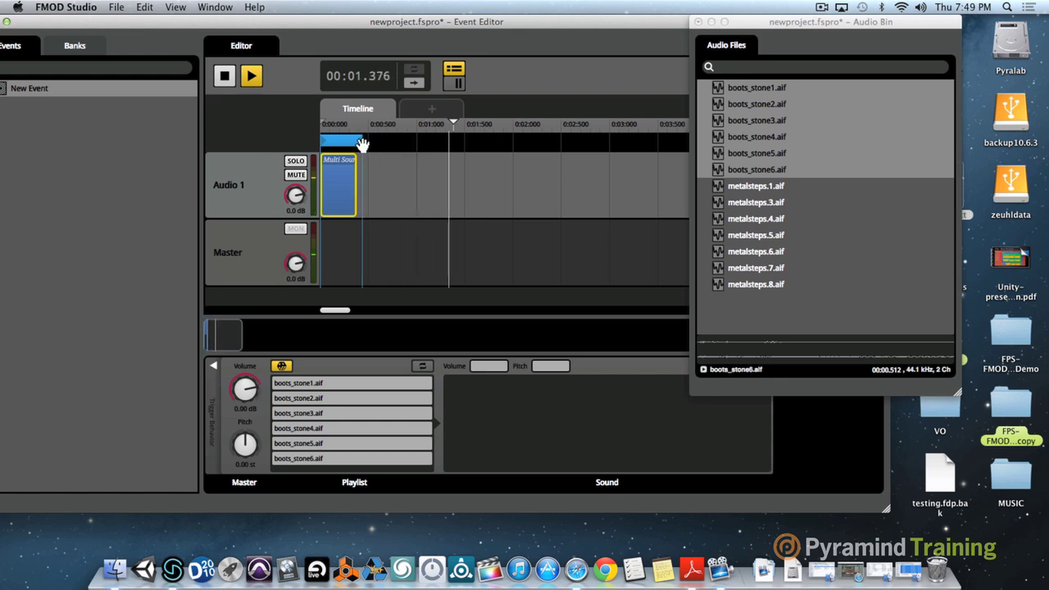
left_click(225, 75)
left_click(225, 76)
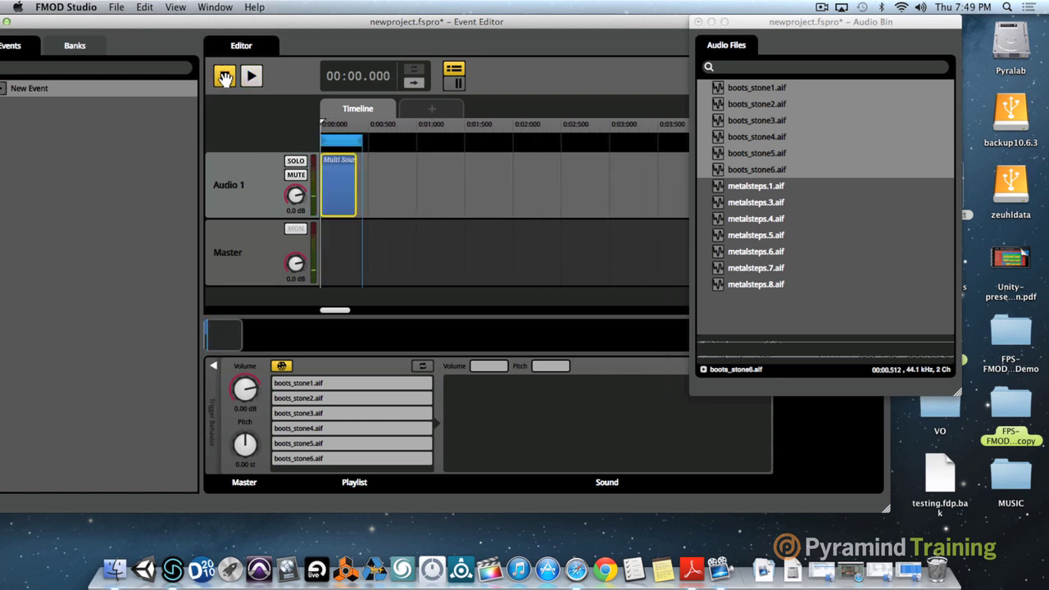
left_click(252, 82)
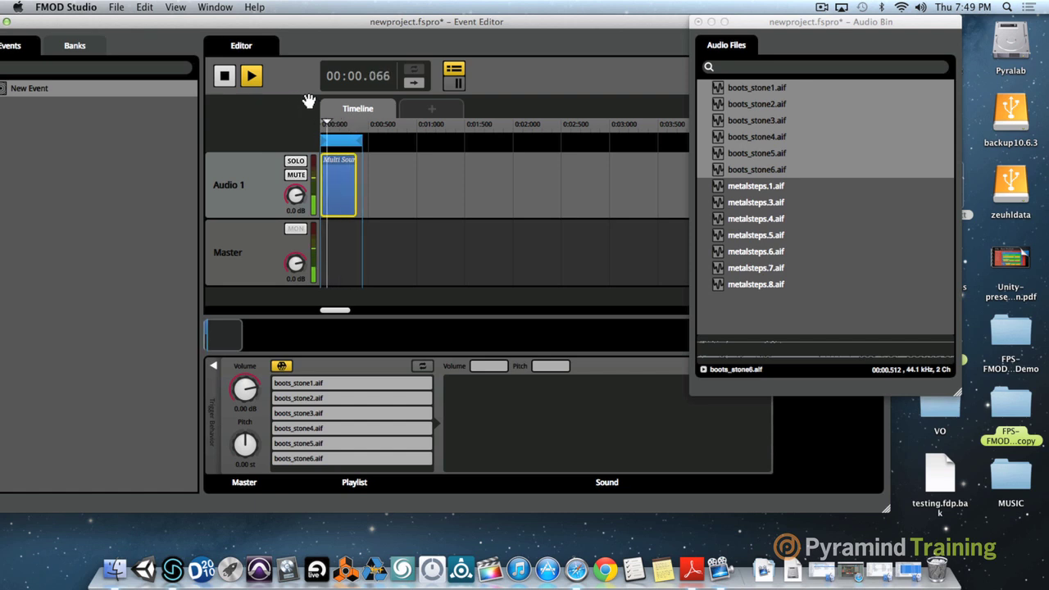
Stop the looping boots_stone playback, leaving the timer at 00:00.017
left_click(224, 76)
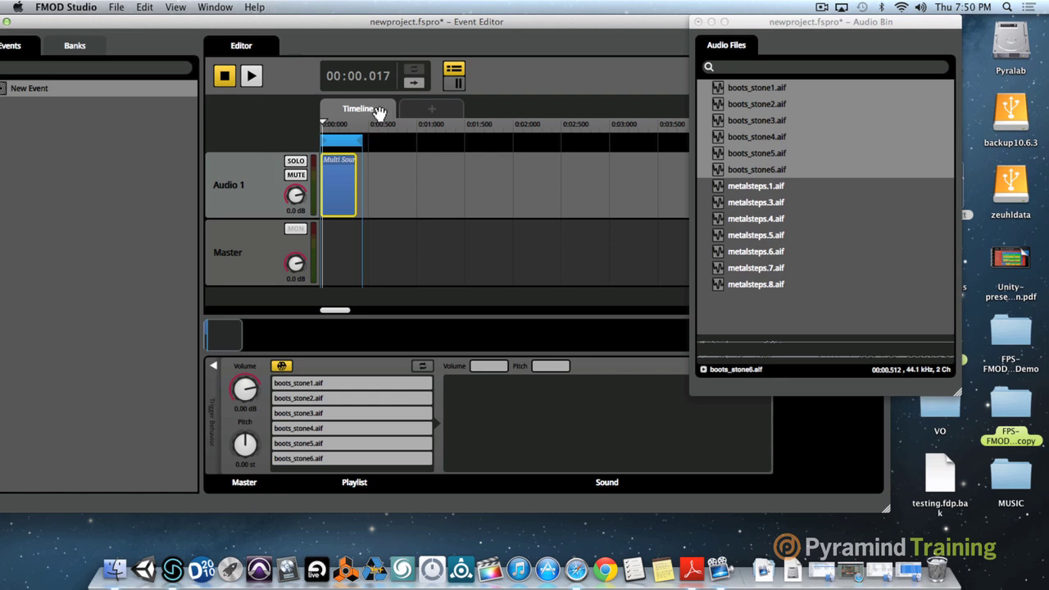
Add an event parameter named 'su', then rename its tab to 'surface'
left_click(430, 109)
left_click(437, 117)
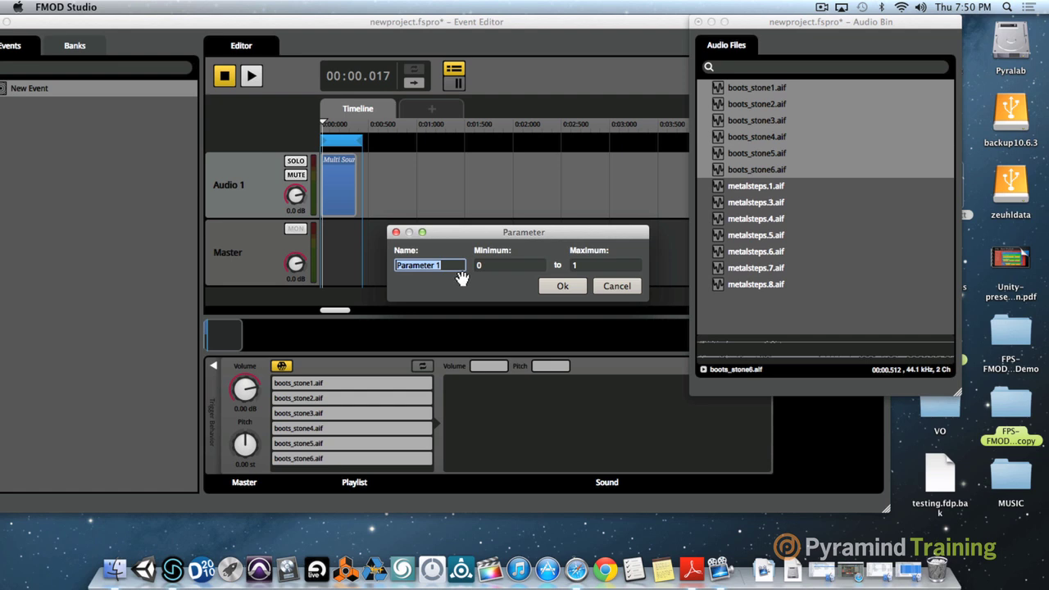
type("sufraces")
key("Return")
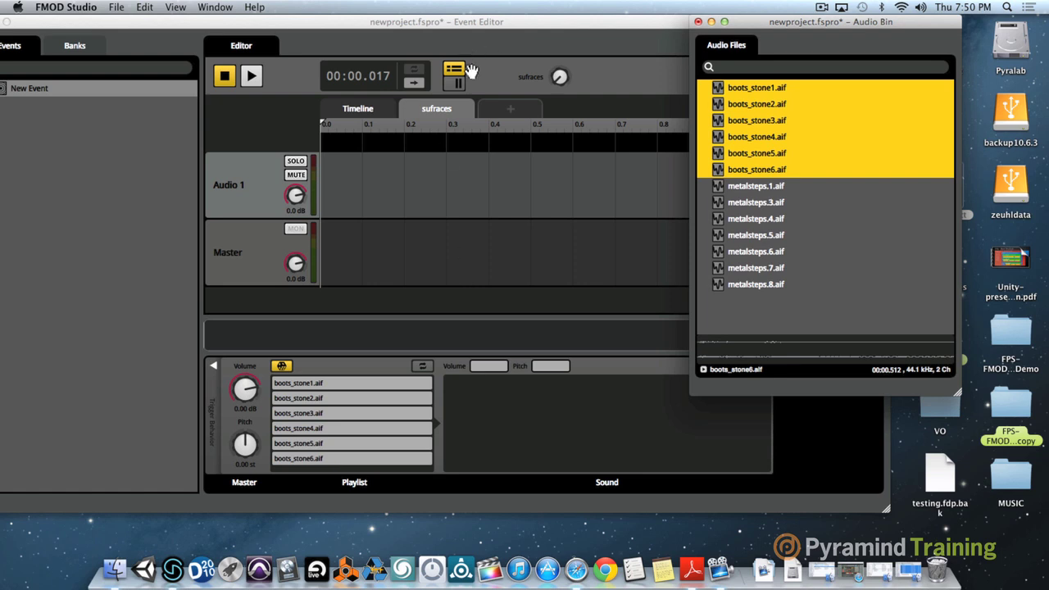
double_click(428, 108)
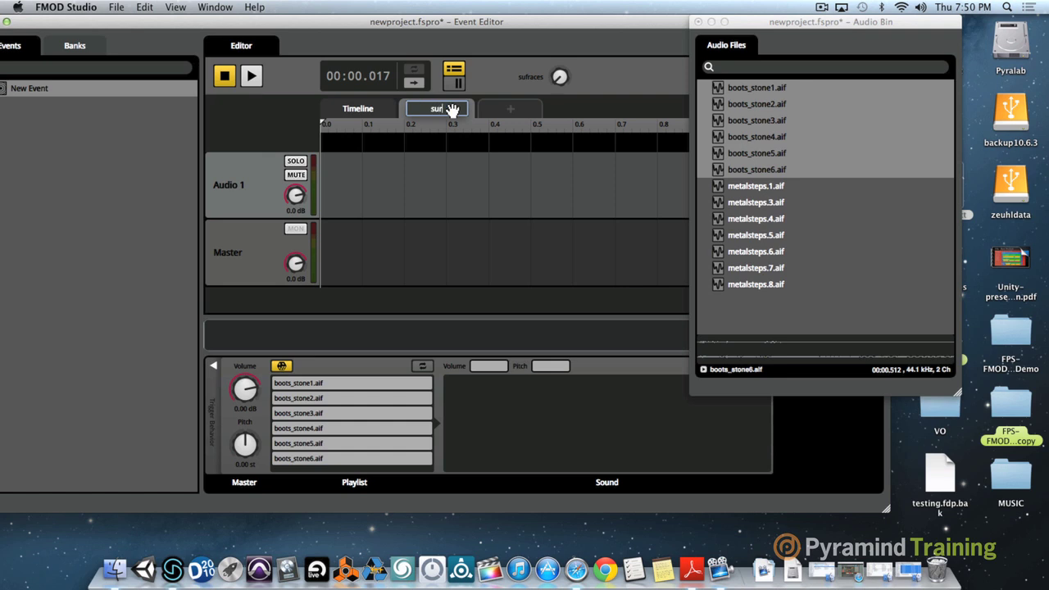
type("surface")
key("Return")
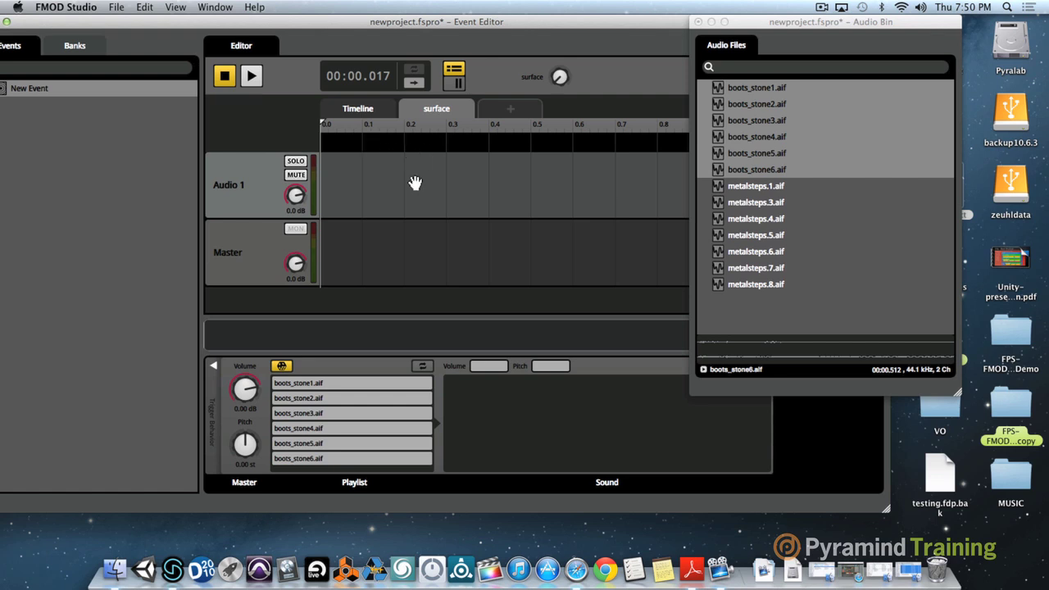
Add a Multi Sound at 0.0 on Audio 1 and fill it with boots_stone1–6.aif
right_click(344, 183)
left_click(359, 194)
left_click_drag(380, 181, 350, 179)
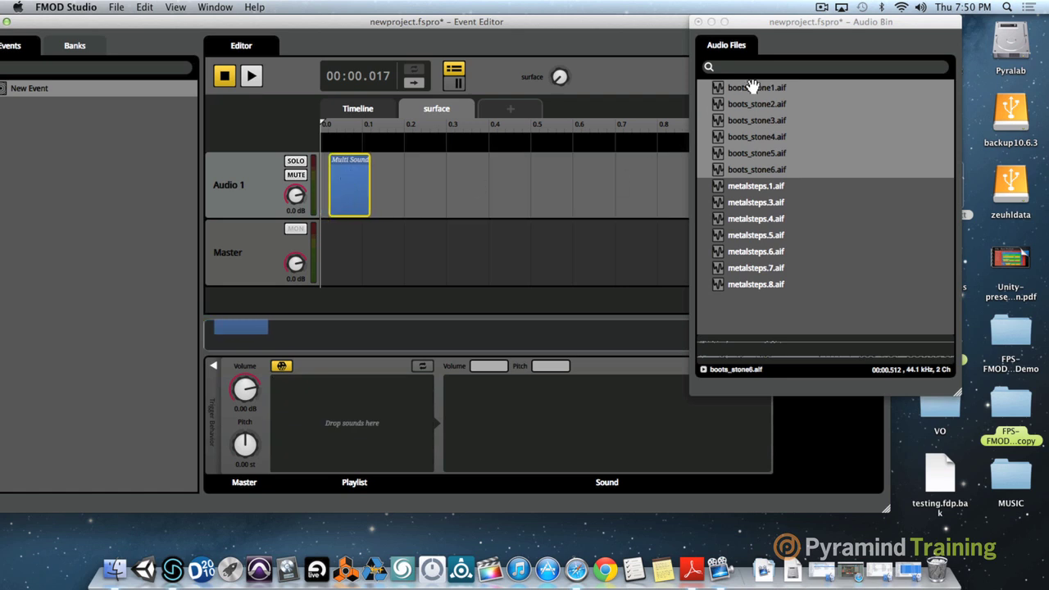
left_click_drag(752, 87, 301, 403)
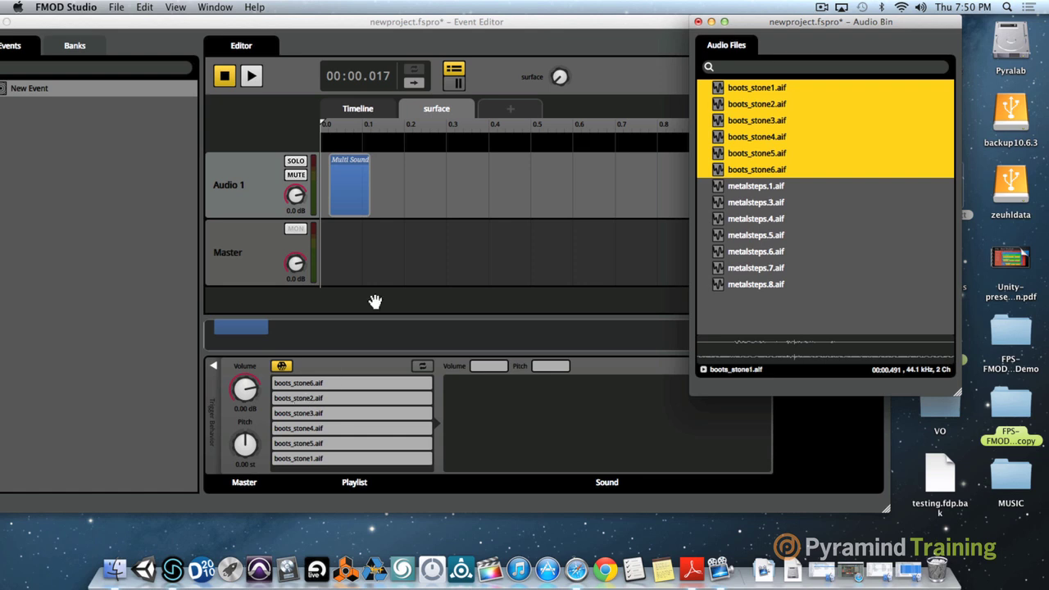
left_click_drag(345, 161, 338, 160)
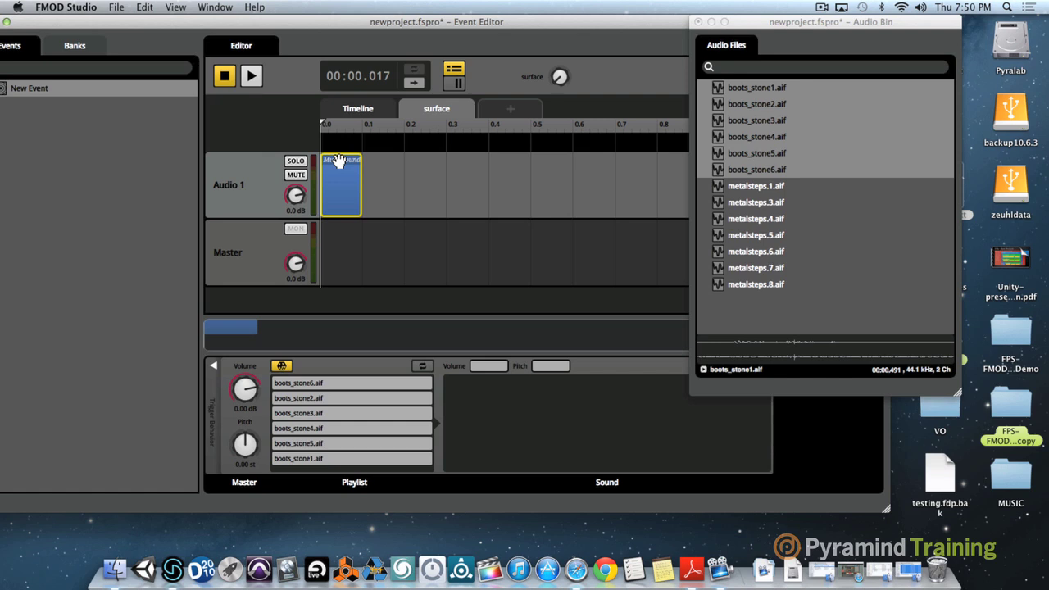
Play the event, sweep surface to about 0.2, and close the Audio Bin
key("space")
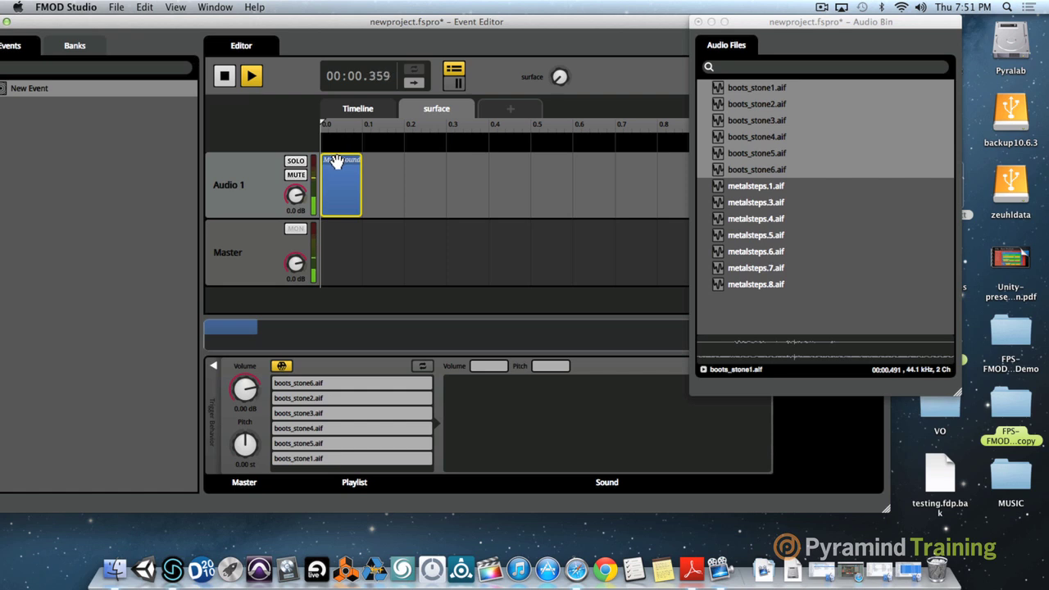
left_click(324, 121)
left_click_drag(330, 122, 345, 125)
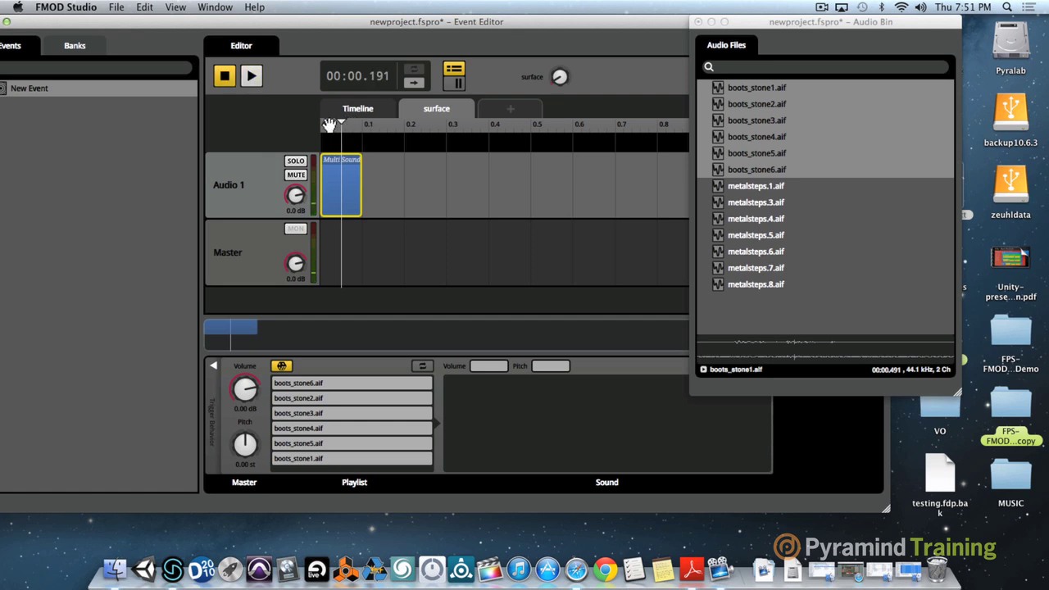
left_click(697, 22)
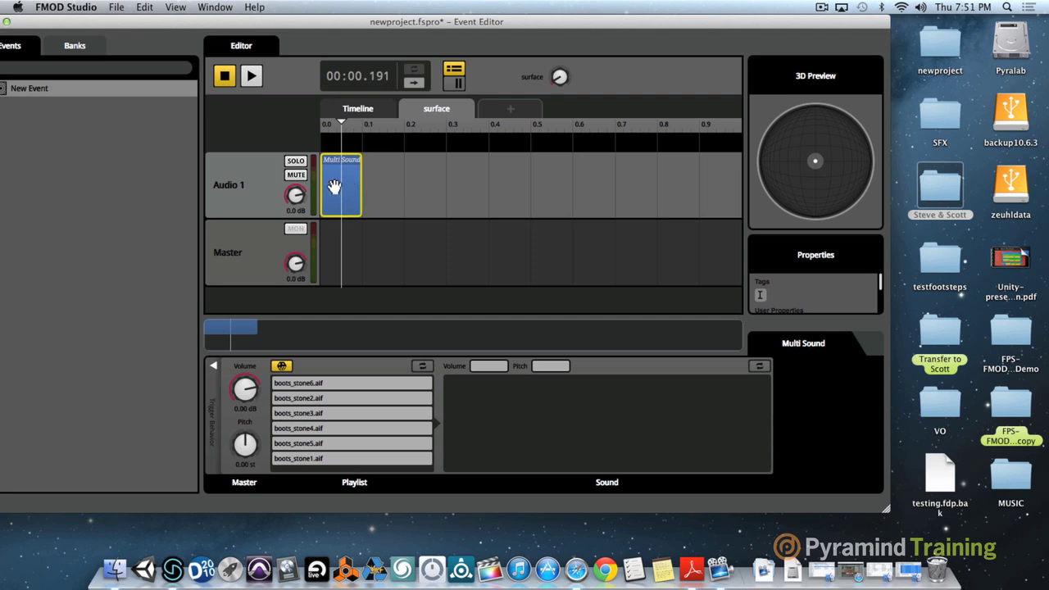
Add a second Multi Sound on Audio 1 at about 0.14 on surface
right_click(389, 172)
left_click(402, 179)
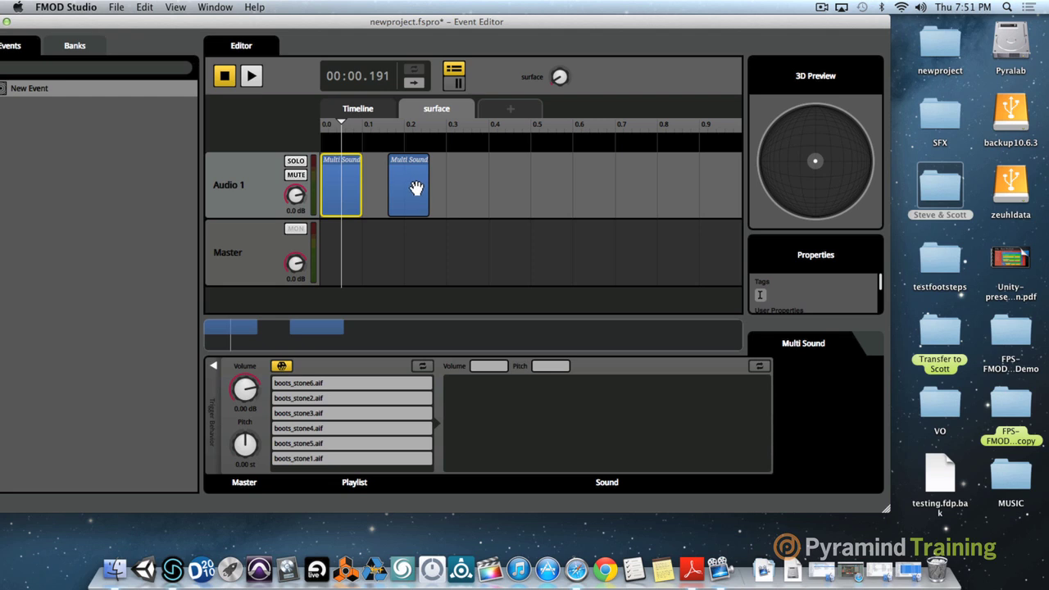
mouse_move(408, 183)
left_mouse_down()
mouse_move(390, 183)
mouse_move(399, 184)
left_mouse_up()
Load metalsteps.1–.8 from the Audio Bin into the second Multi Sound's playlist
left_click(212, 7)
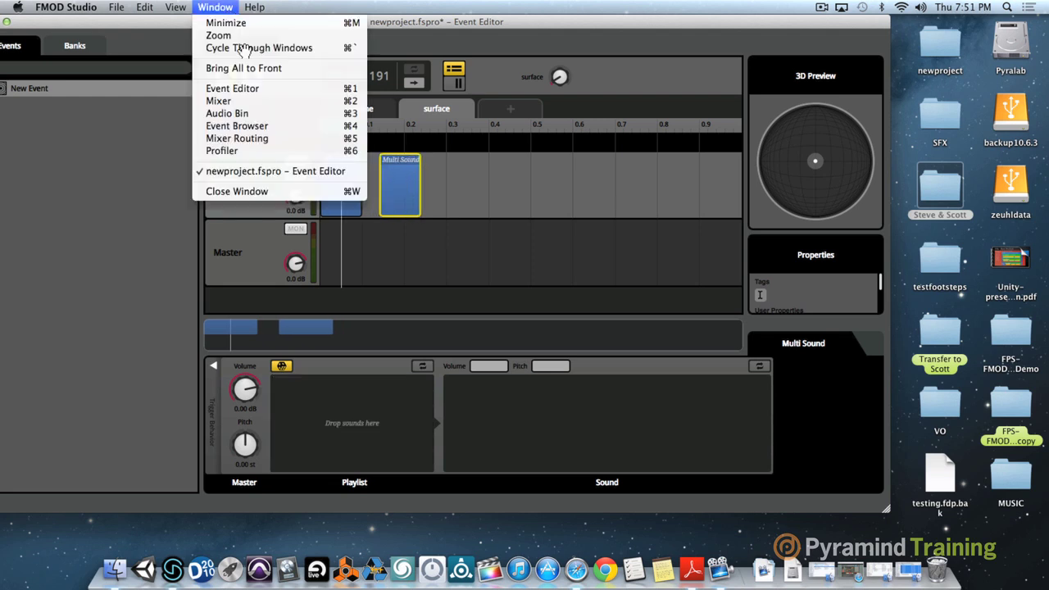
left_click(265, 107)
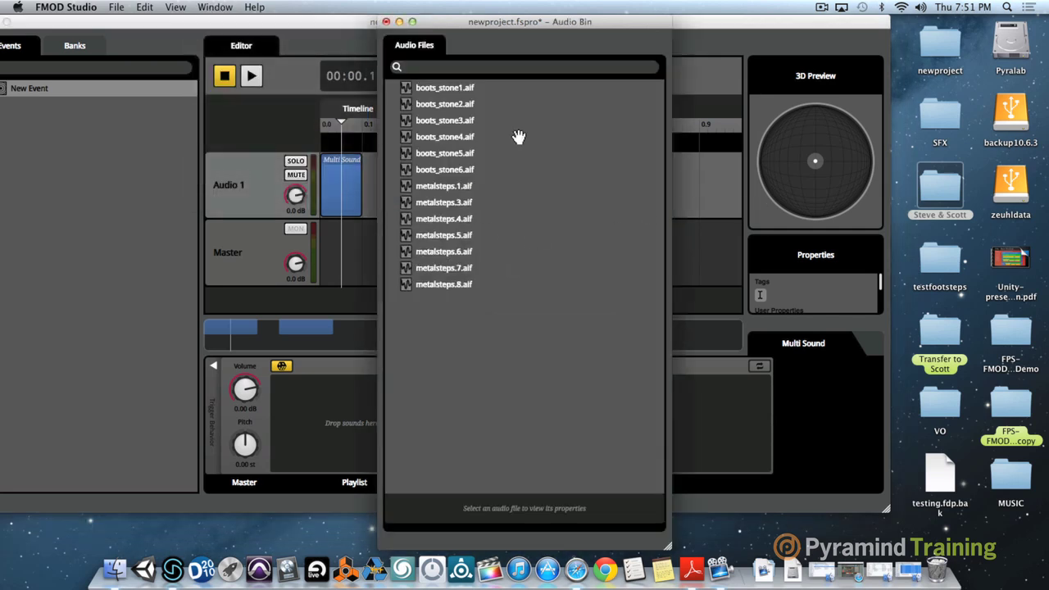
left_click_drag(501, 16, 732, 6)
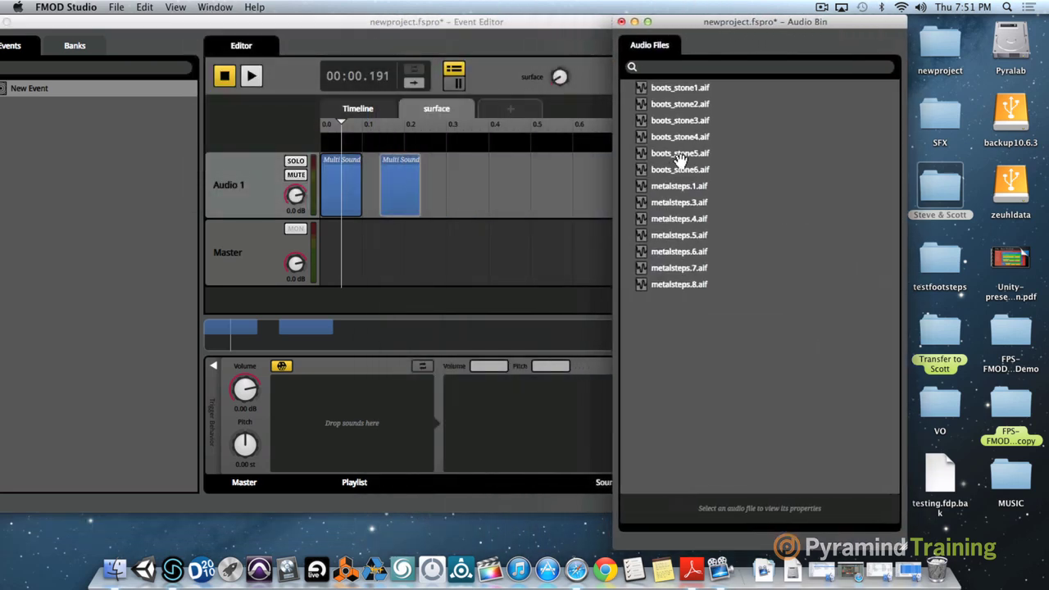
left_click(665, 187)
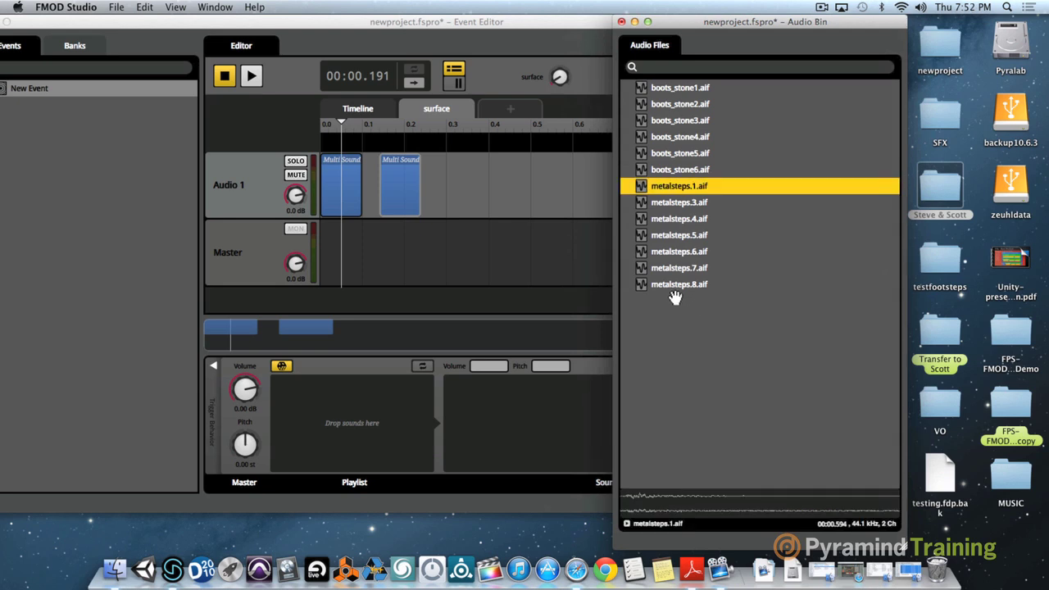
left_click(674, 283, "shift")
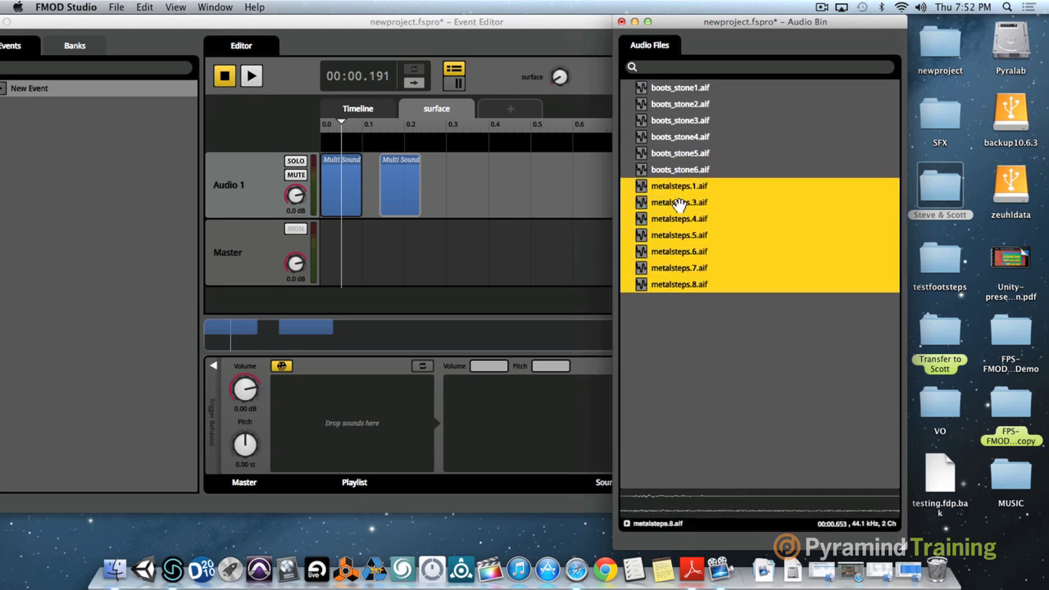
left_click_drag(685, 186, 339, 395)
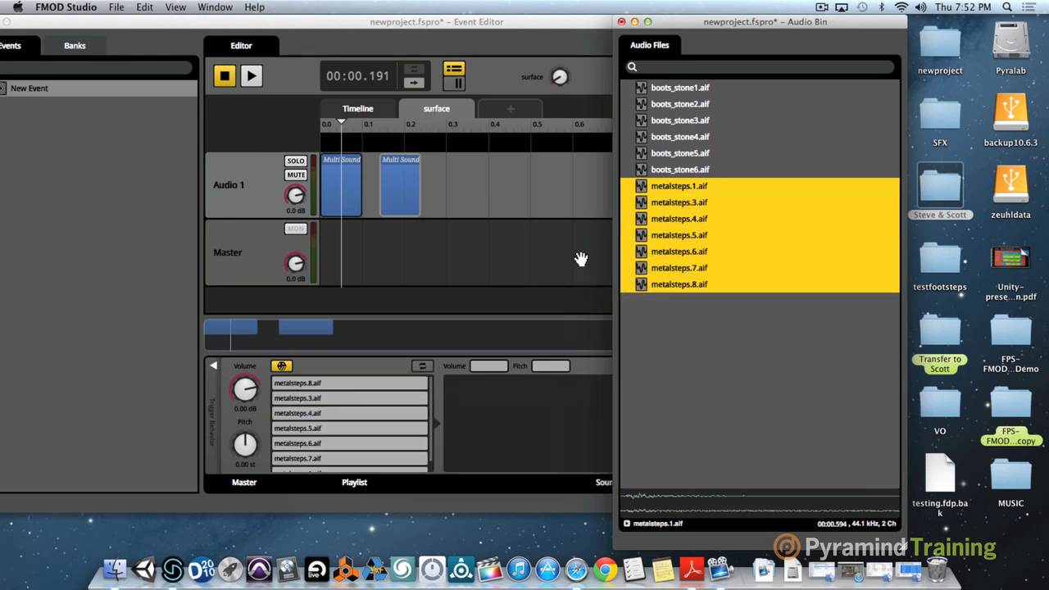
left_click(623, 21)
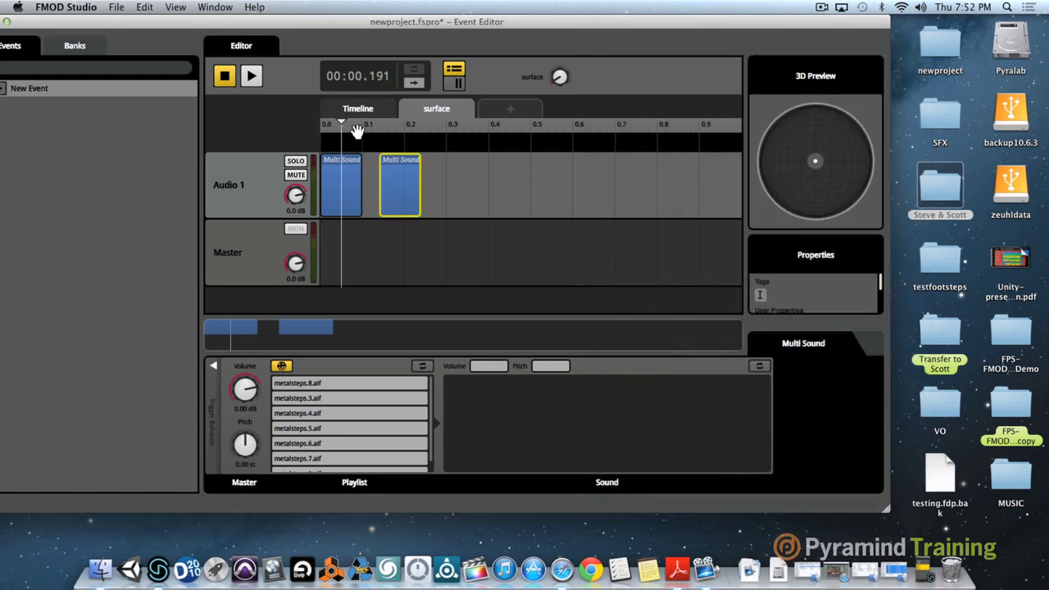
Play the event, shift the metalsteps Multi Sound later, and audition at surface 0.24
left_click(254, 75)
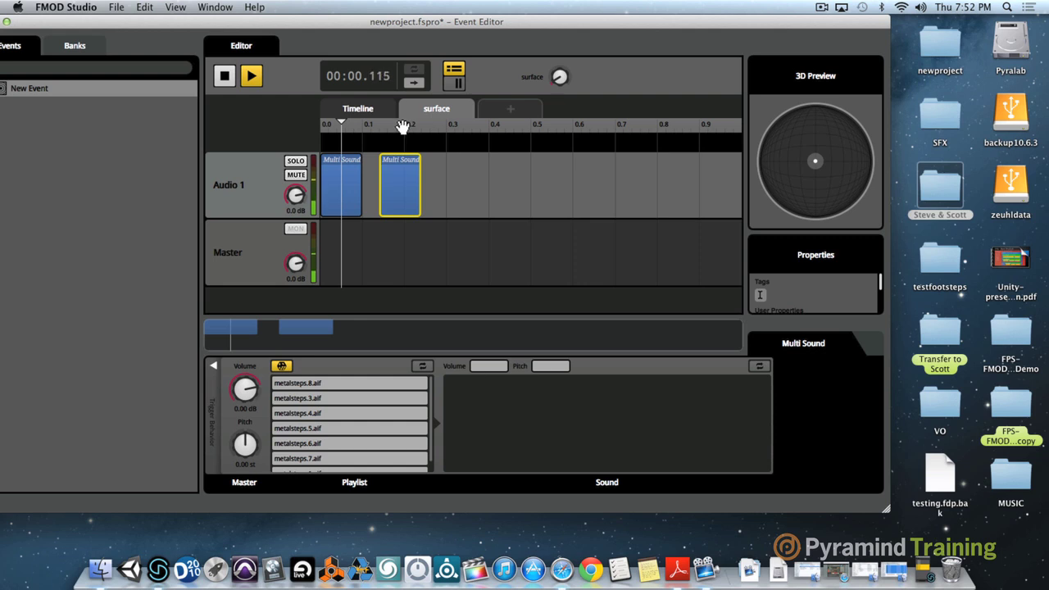
left_click_drag(396, 178, 422, 181)
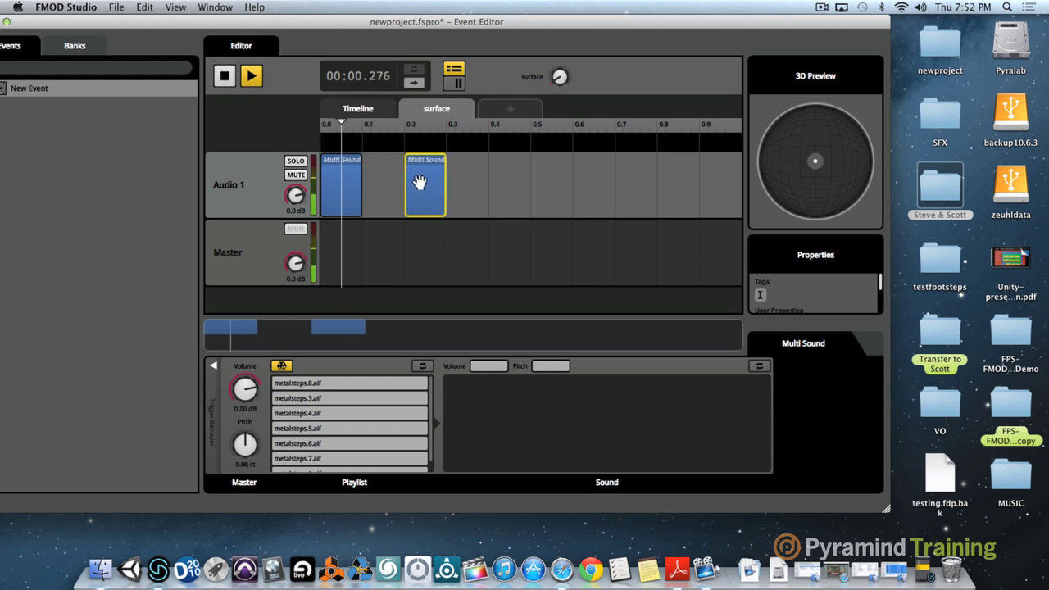
left_click(427, 122)
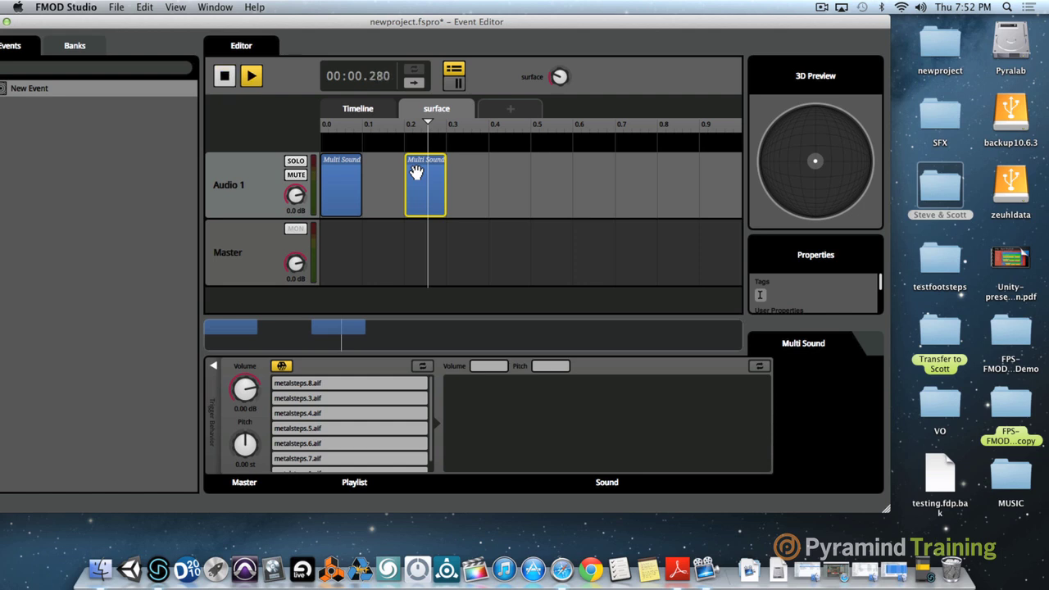
left_click(249, 73)
Set the metalsteps playlist to shuffle and shorten both Multi Sounds from their ends
left_click(421, 365)
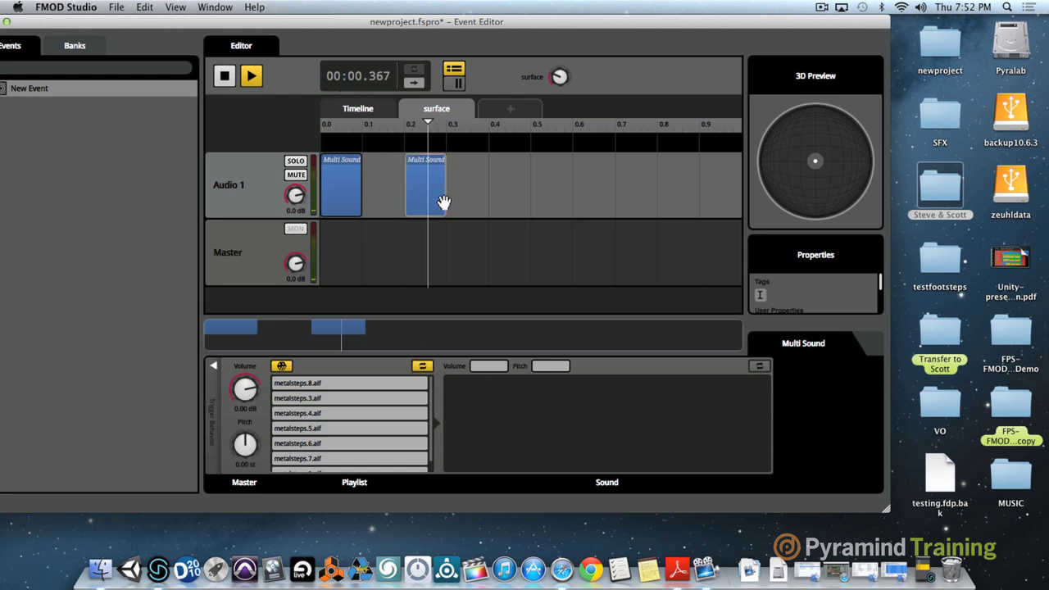
left_click_drag(442, 201, 427, 197)
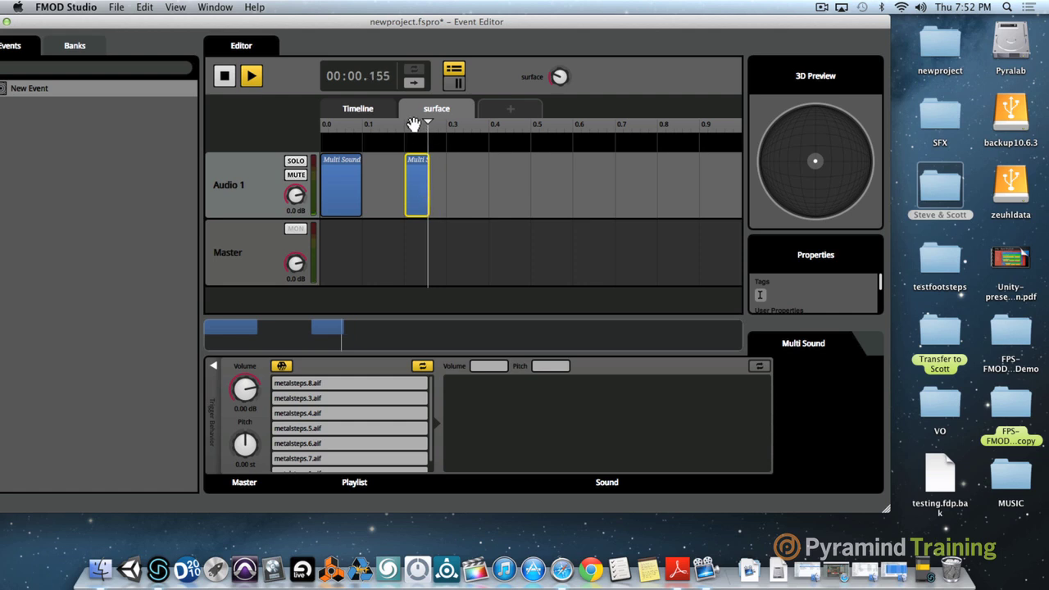
left_click_drag(425, 119, 417, 120)
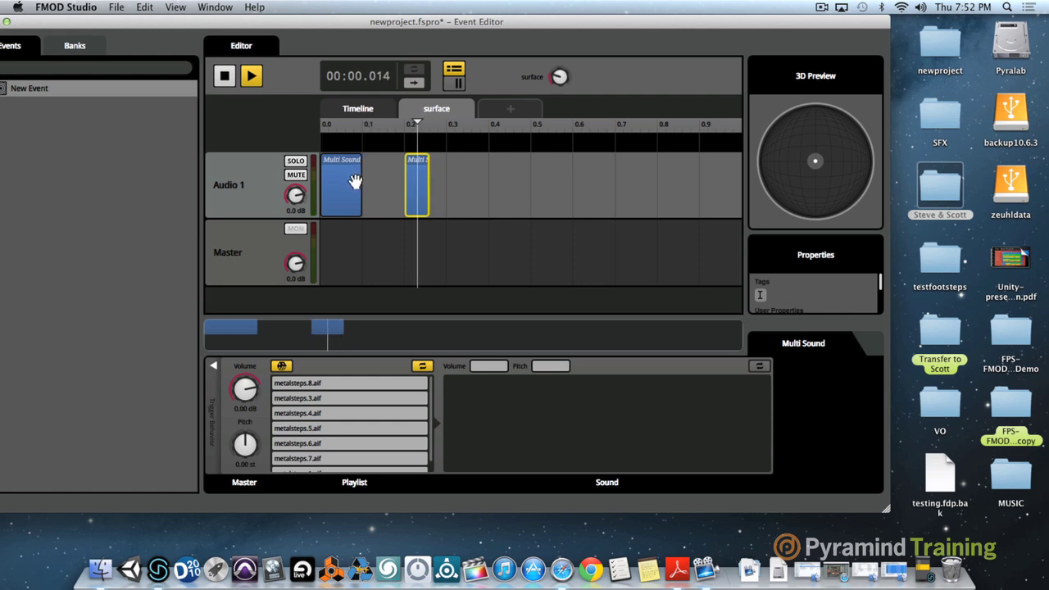
left_click_drag(360, 184, 345, 188)
left_click(335, 143)
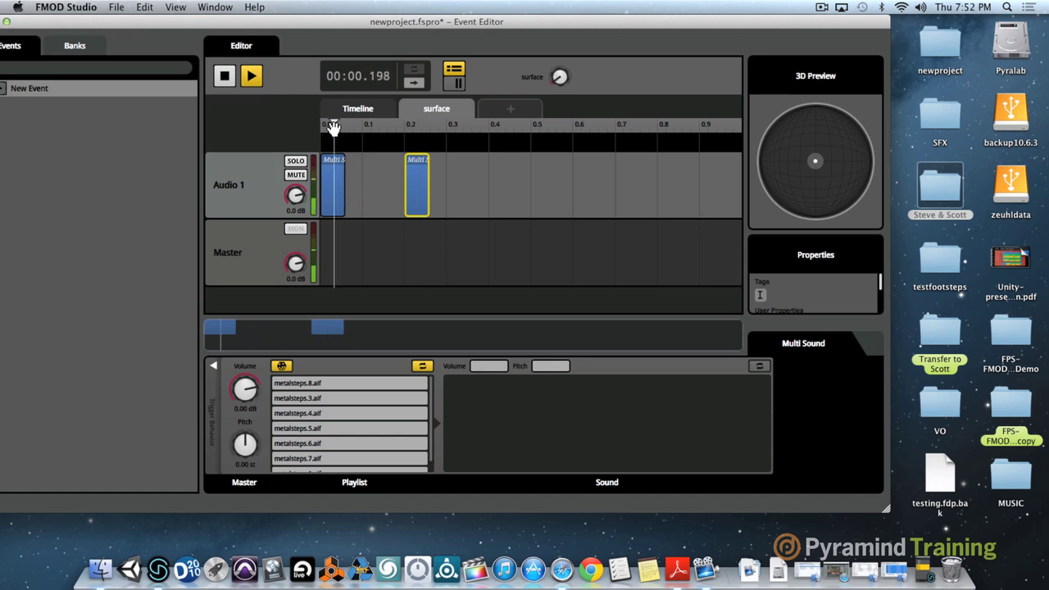
key("space")
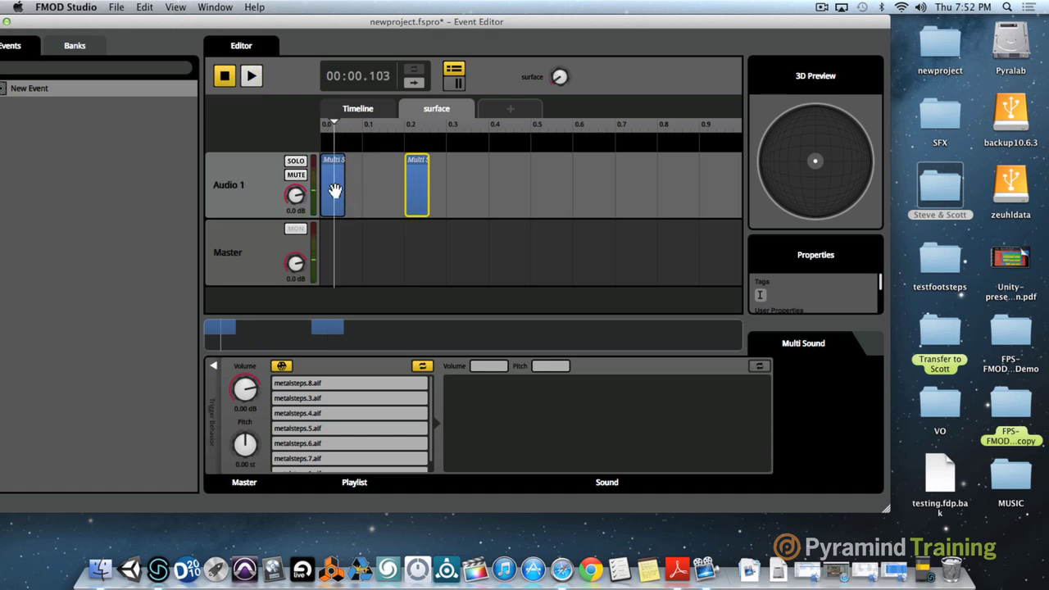
Change the boots_stone playlist's play mode and restart playback
left_click(333, 189)
left_click(251, 75)
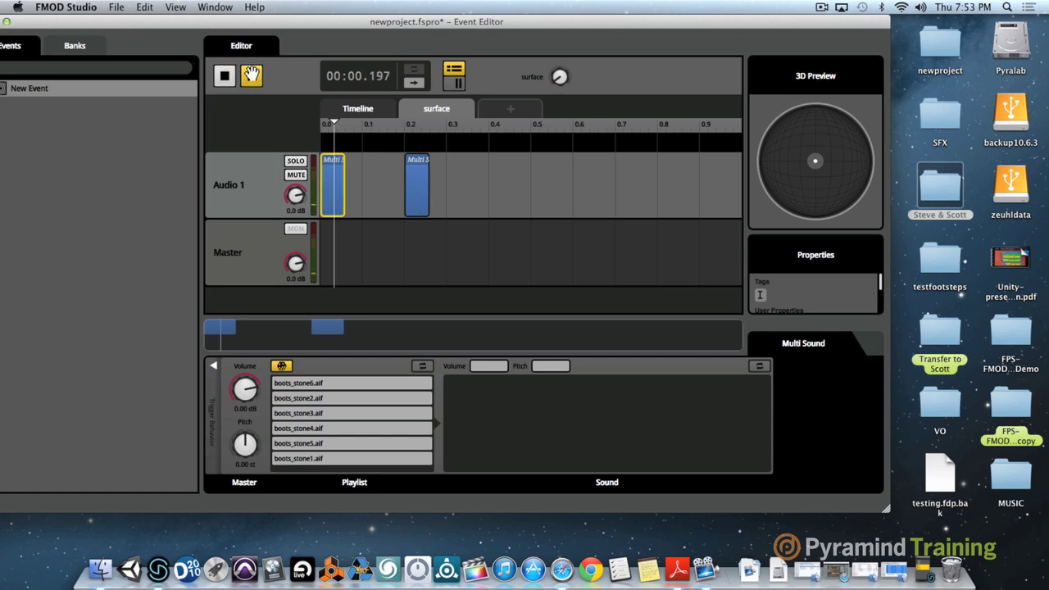
left_click(422, 365)
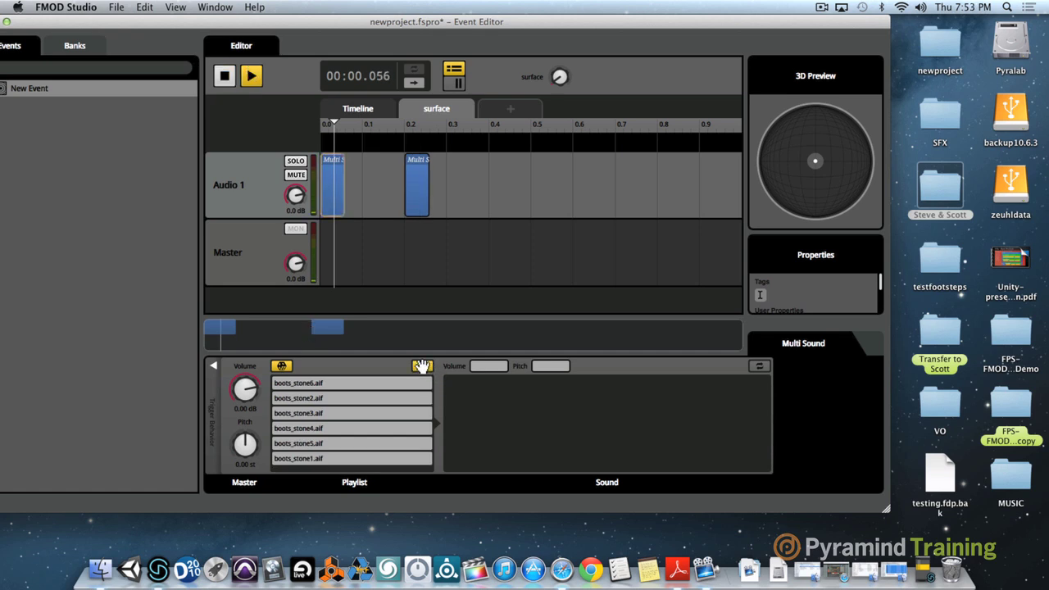
left_click(251, 75)
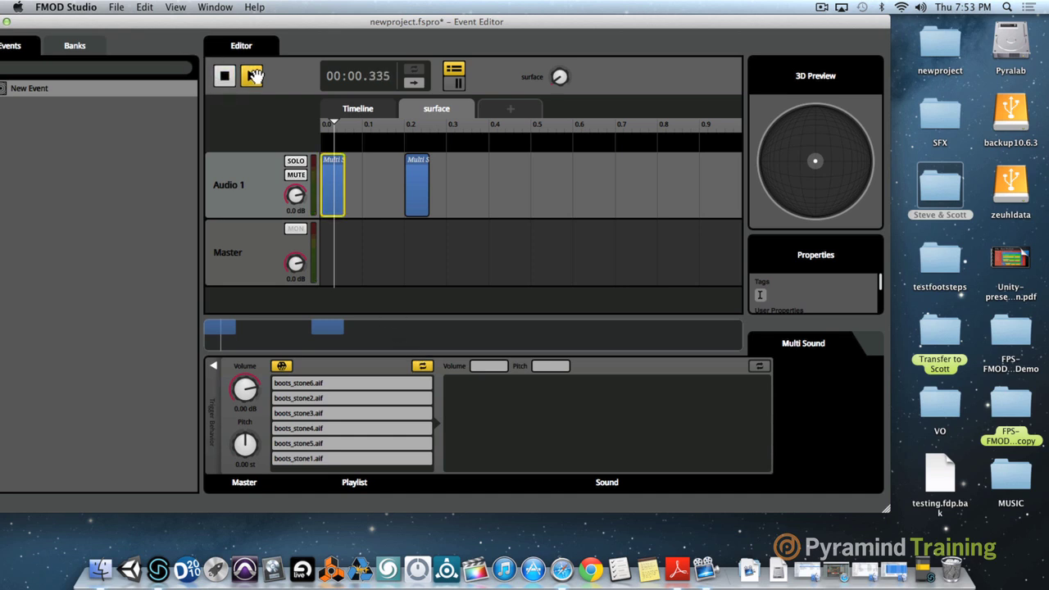
Move the metalsteps clip earlier and the boots_stone clip toward it, previewing metalsteps.8 and .4
left_click_drag(410, 174, 390, 178)
left_click(339, 383)
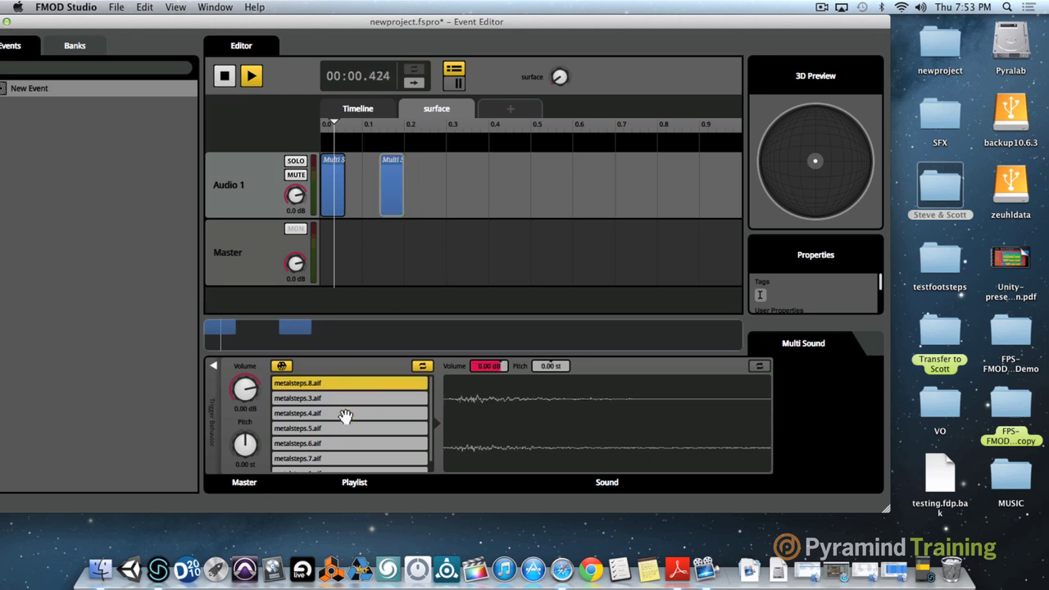
left_click(345, 417)
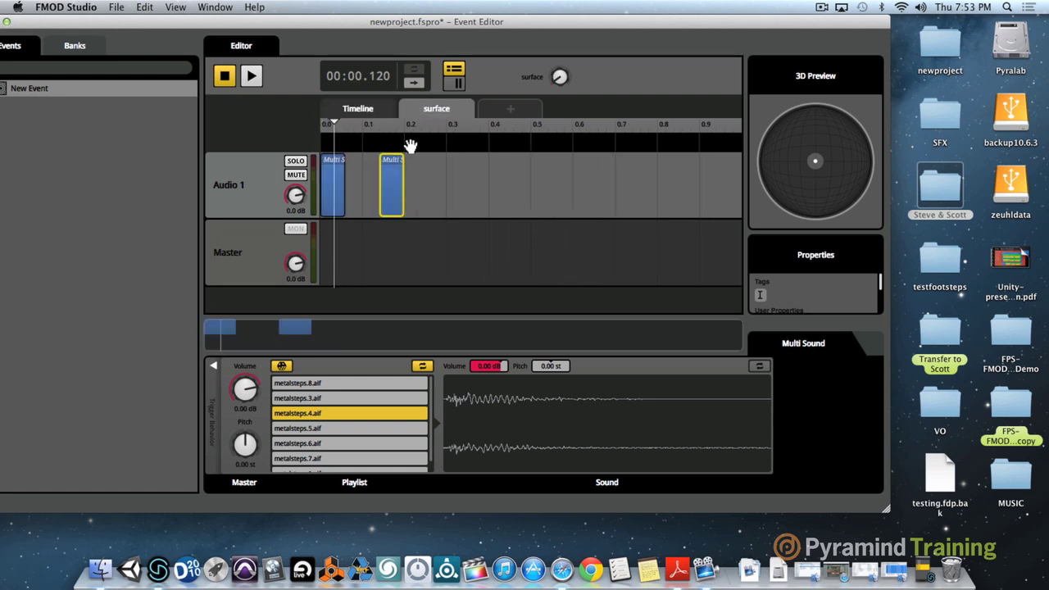
left_click_drag(330, 175, 392, 175)
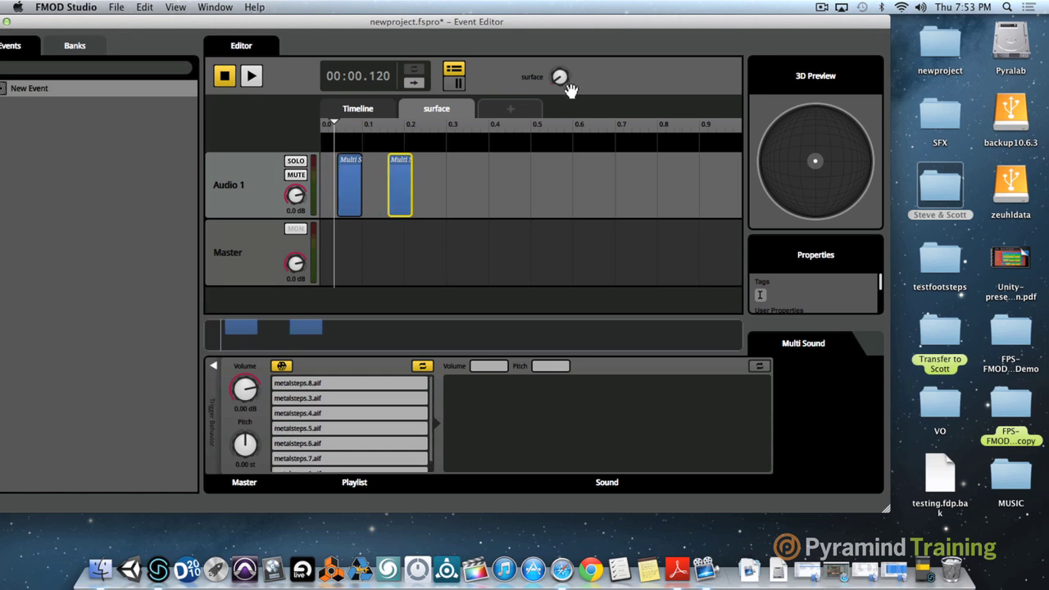
Restart playback and sweep the surface value back to about 0.07
left_click(223, 74)
key("space")
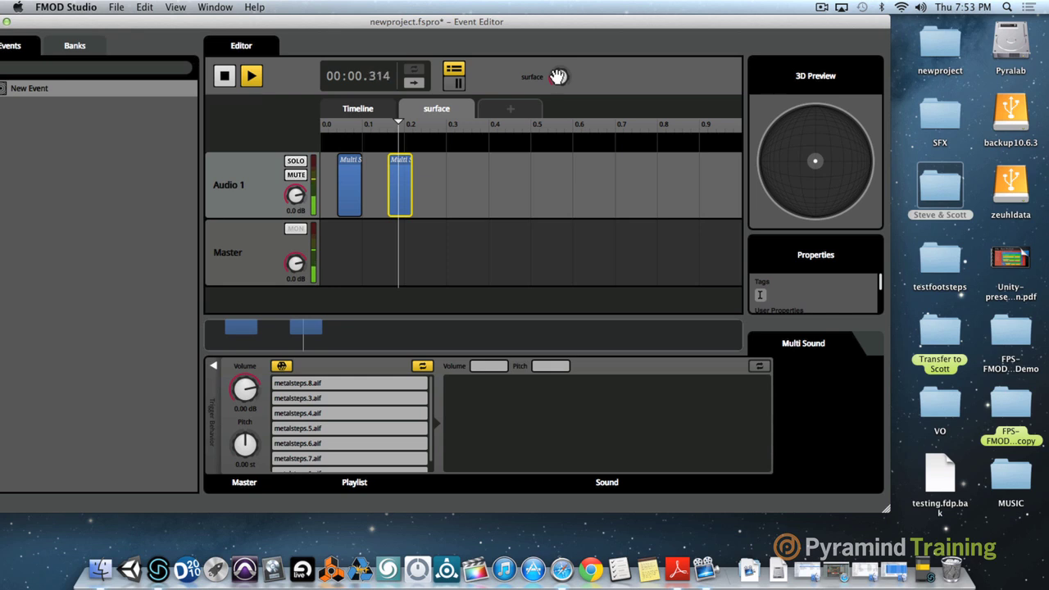
left_click_drag(557, 77, 558, 77)
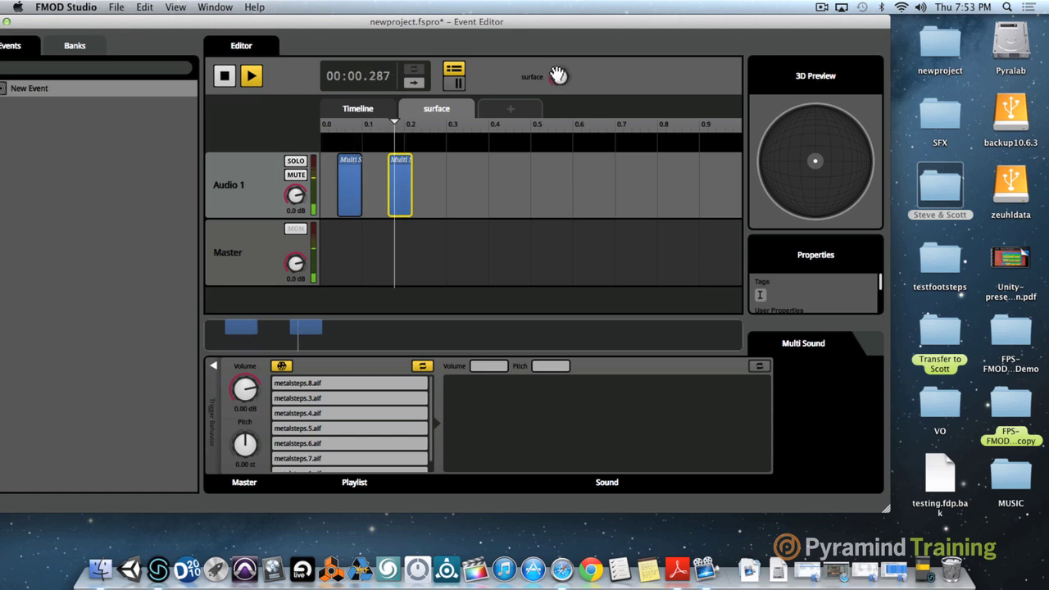
left_click_drag(558, 76, 558, 77)
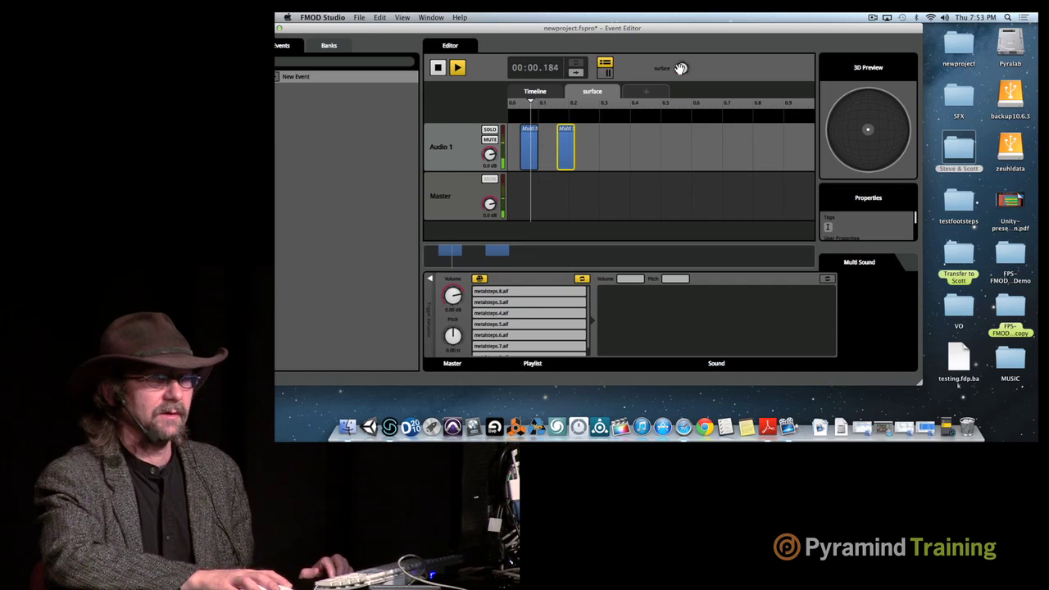
Jump the surface value between the metal and boots clips to audition, then stop playback
left_click(566, 104)
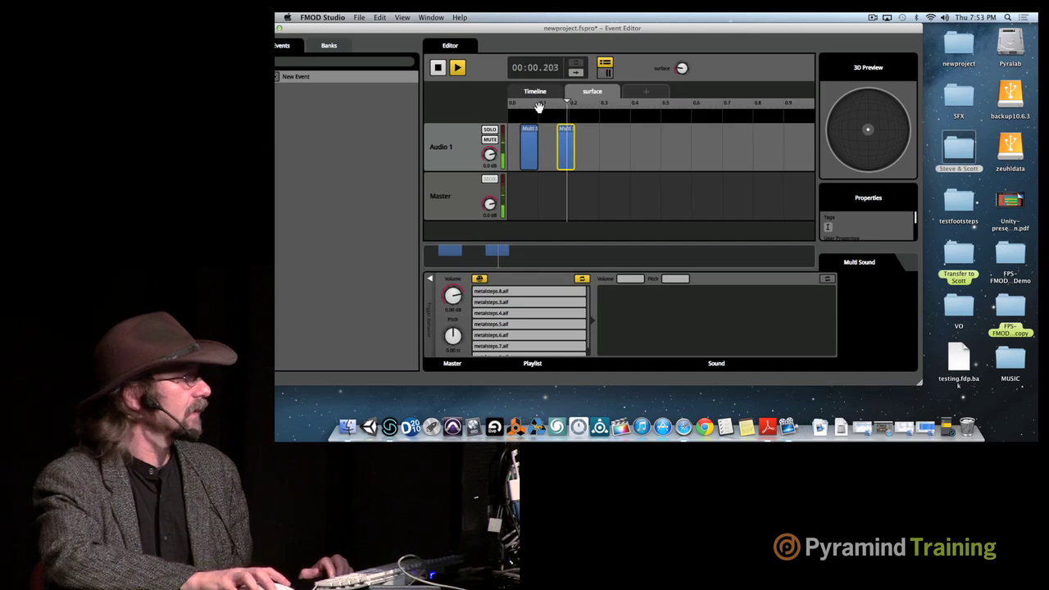
right_click(530, 103)
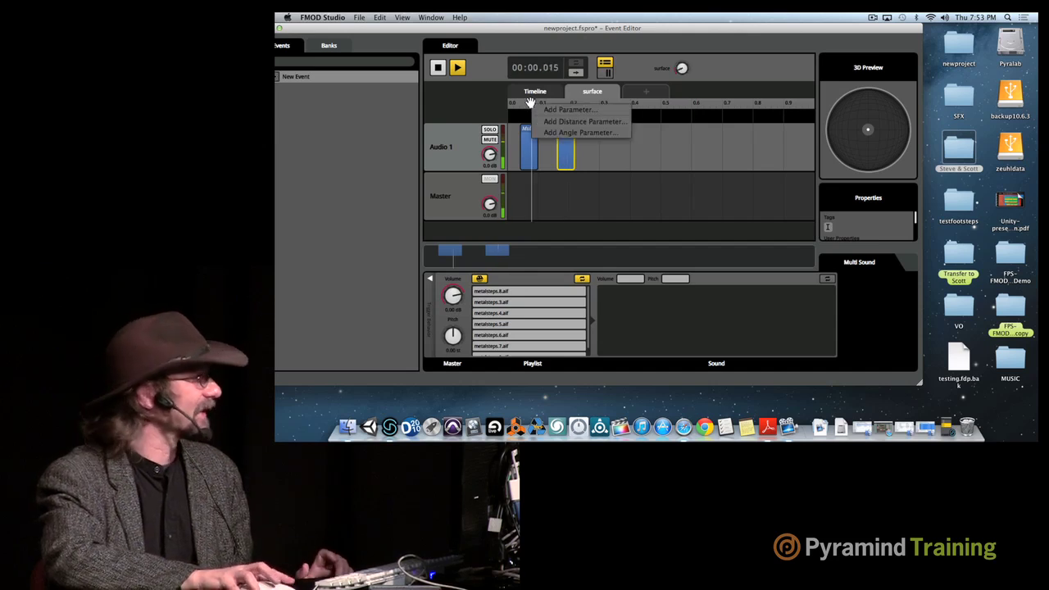
left_click(531, 103)
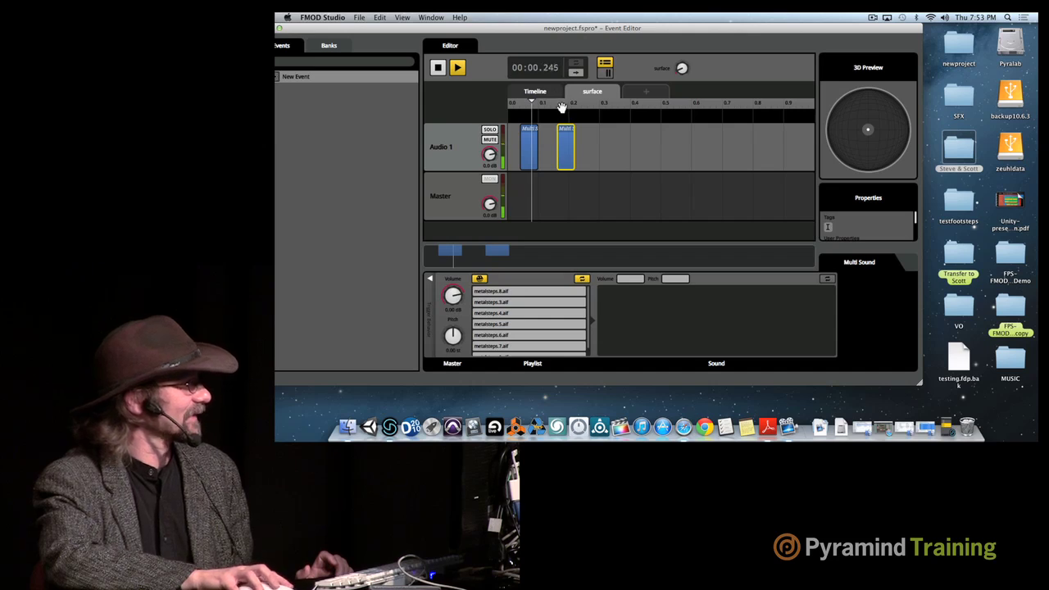
left_click(564, 103)
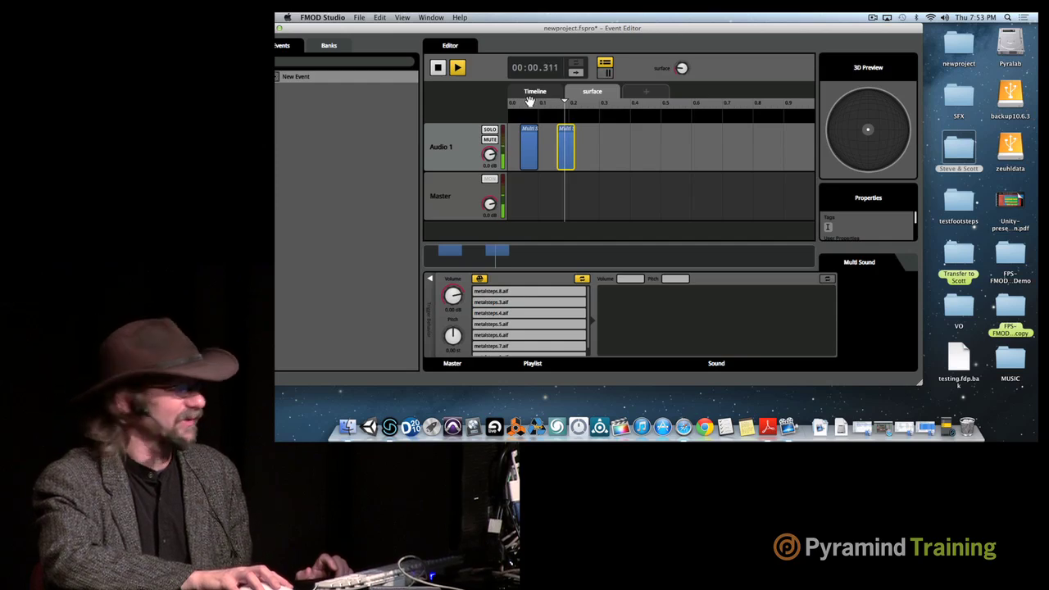
left_click(529, 101)
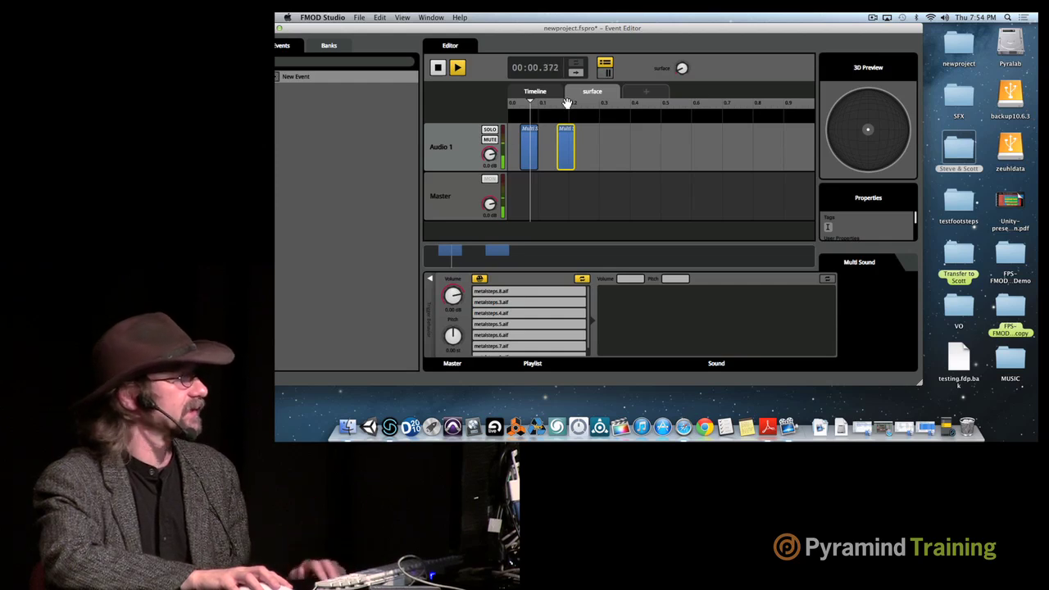
left_click(568, 103)
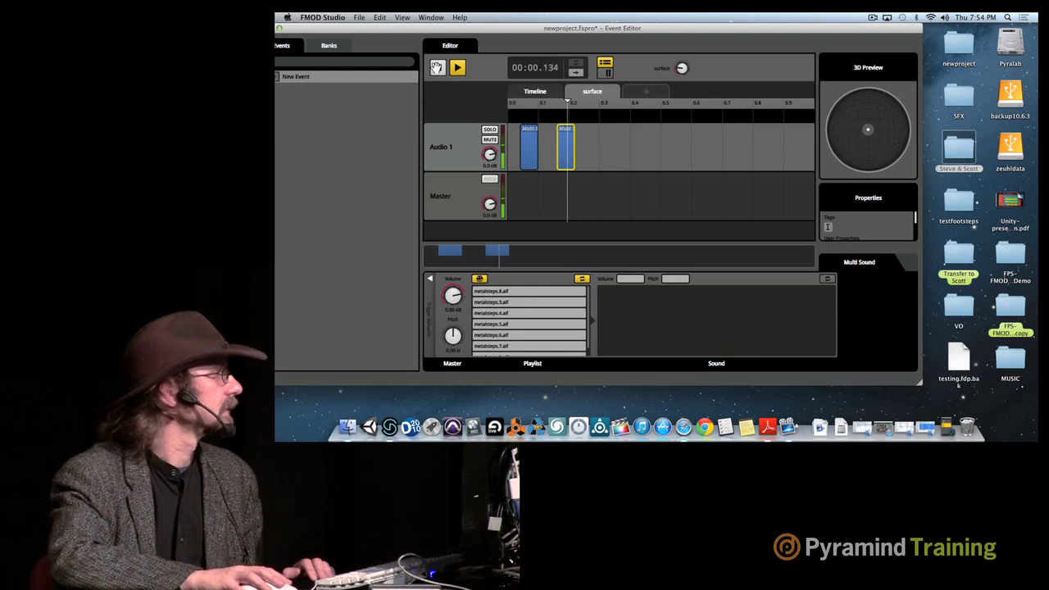
left_click(437, 68)
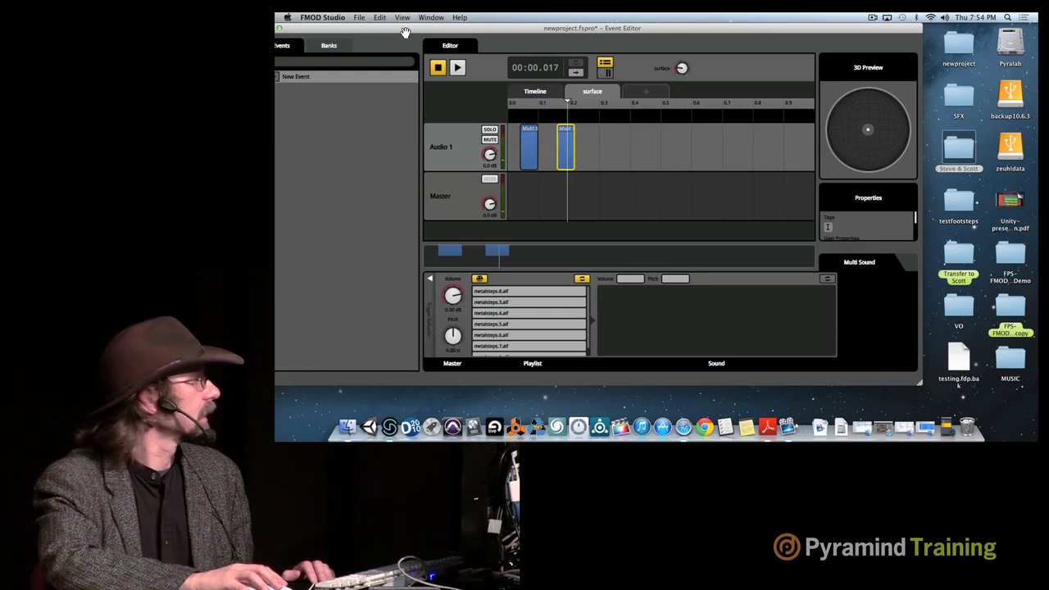
left_click_drag(401, 29, 428, 29)
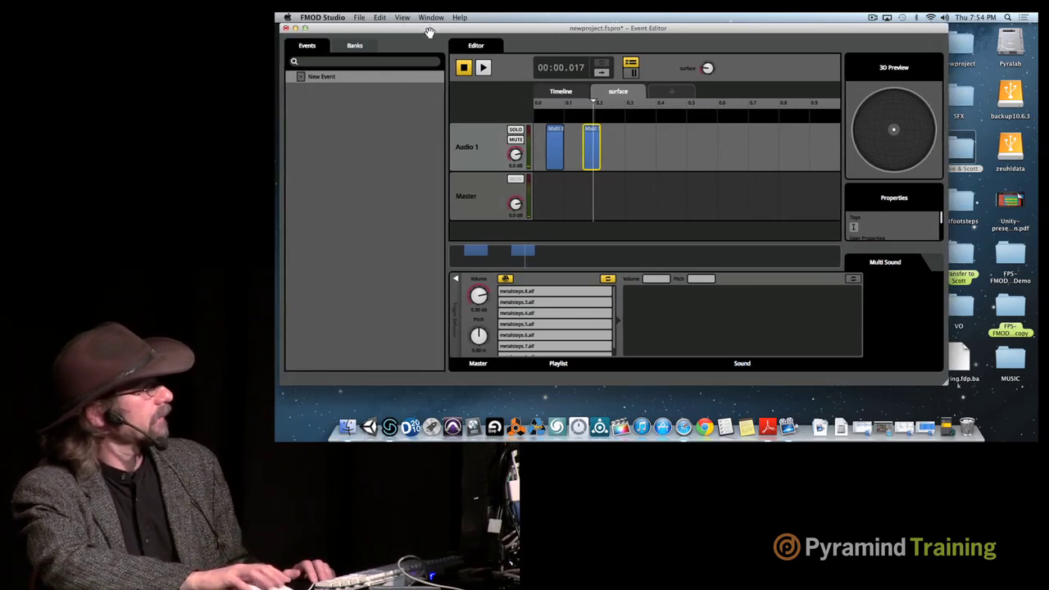
Open the Banks list and select Master Bank to view its Vorbis 80% settings
left_click(352, 46)
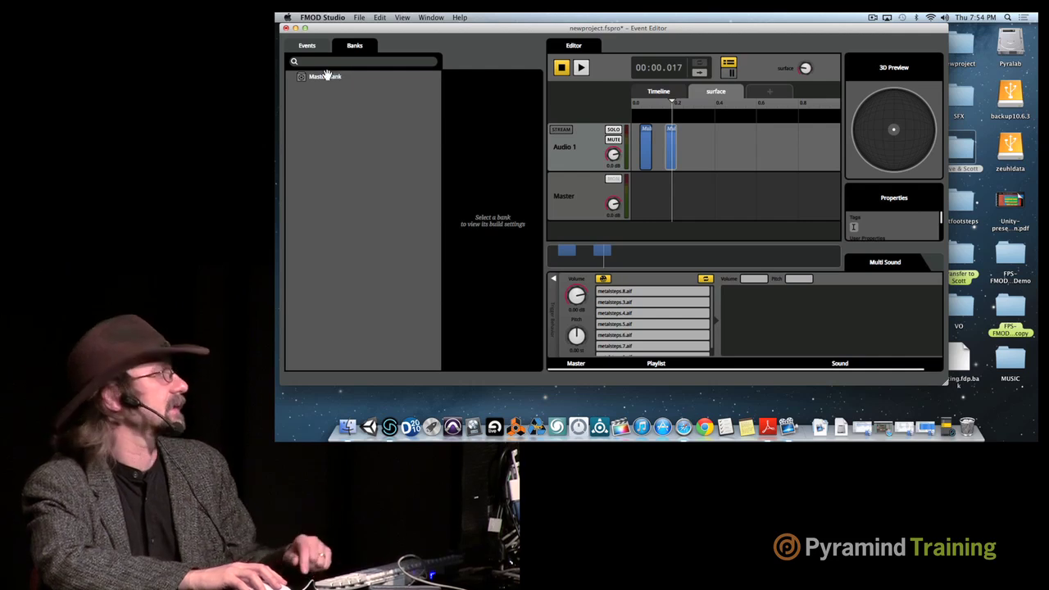
left_click(325, 76)
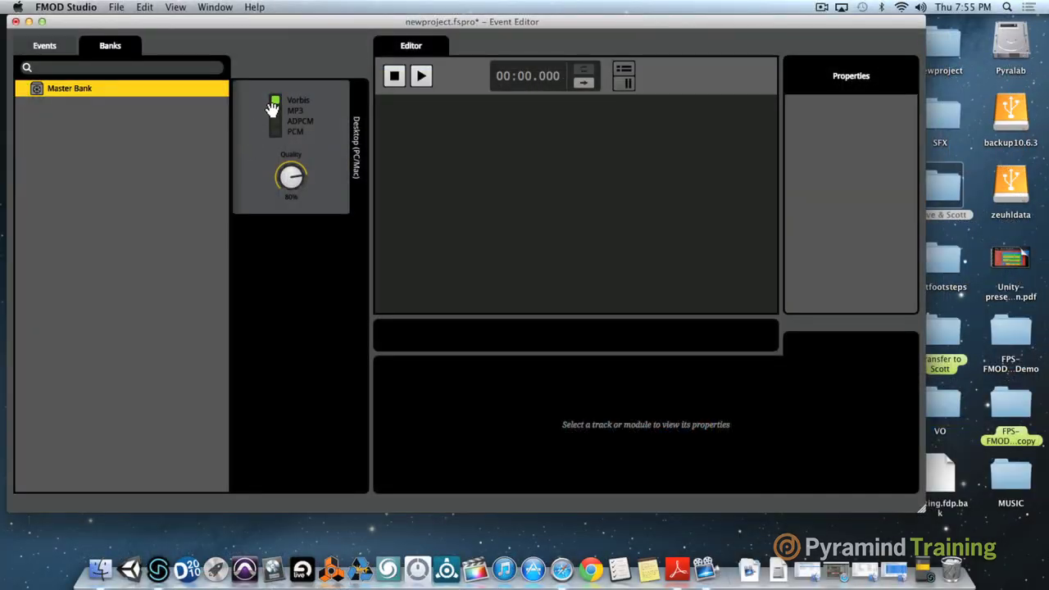
Switch the Master Bank's encoding to PCM and review its context menu options
left_click(474, 96)
left_click(274, 131)
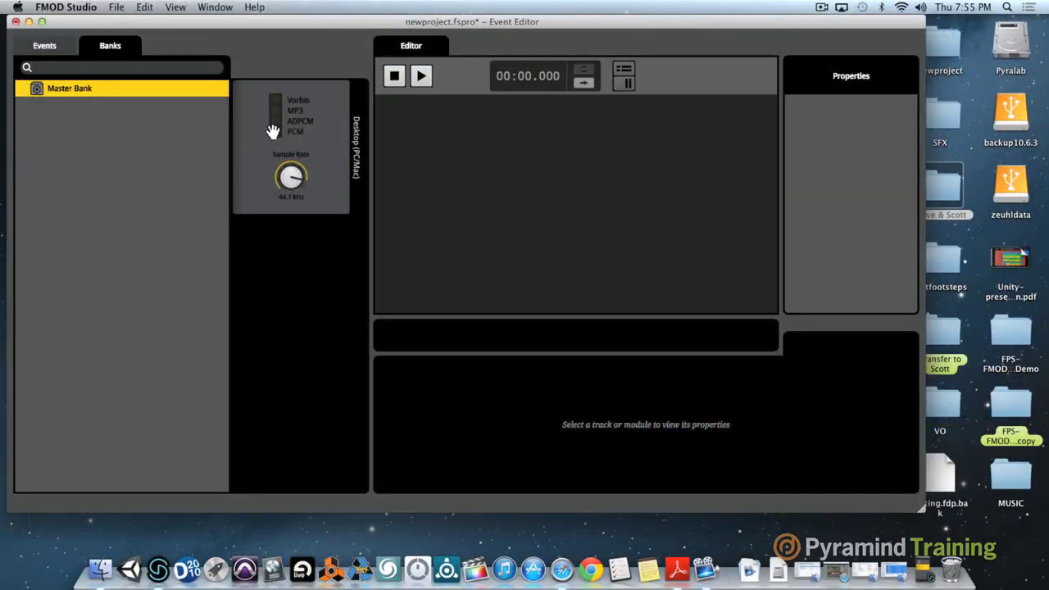
right_click(75, 87)
mouse_move(107, 115)
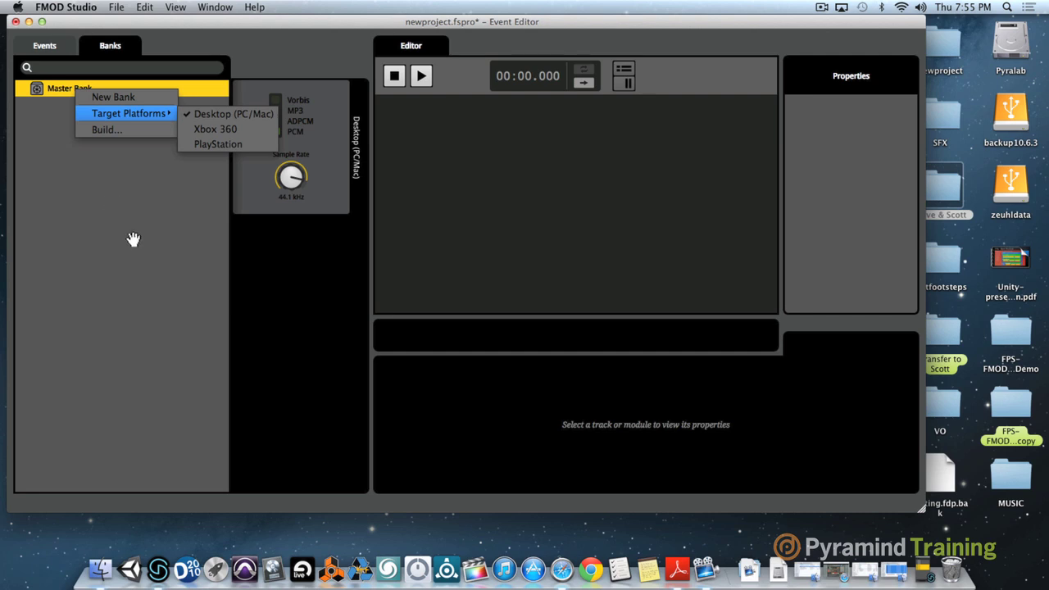
left_click(103, 216)
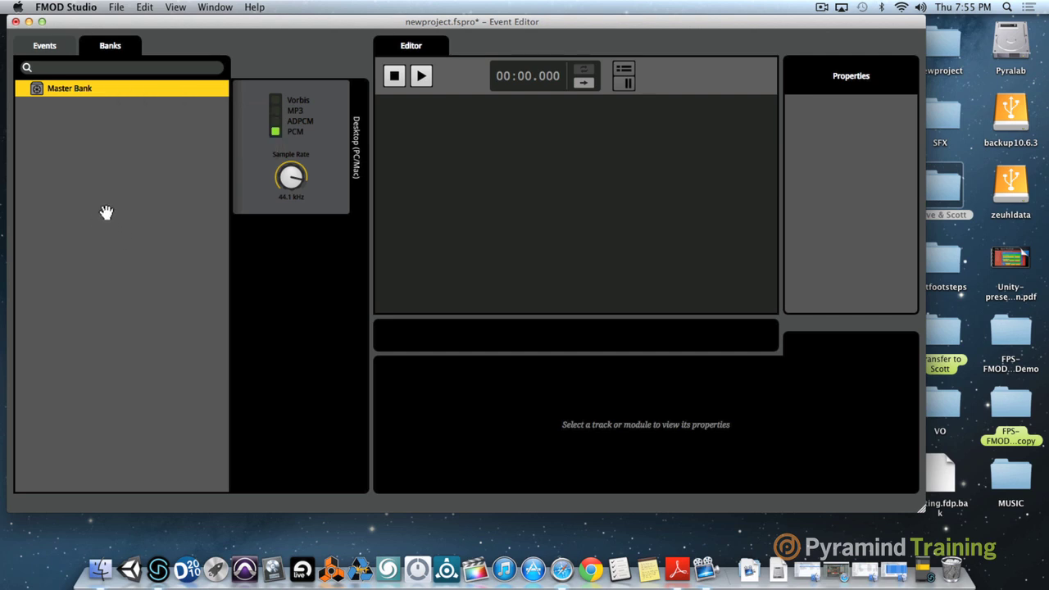
Build the project's banks via File > Build, then minimize FMOD Studio
left_click(115, 6)
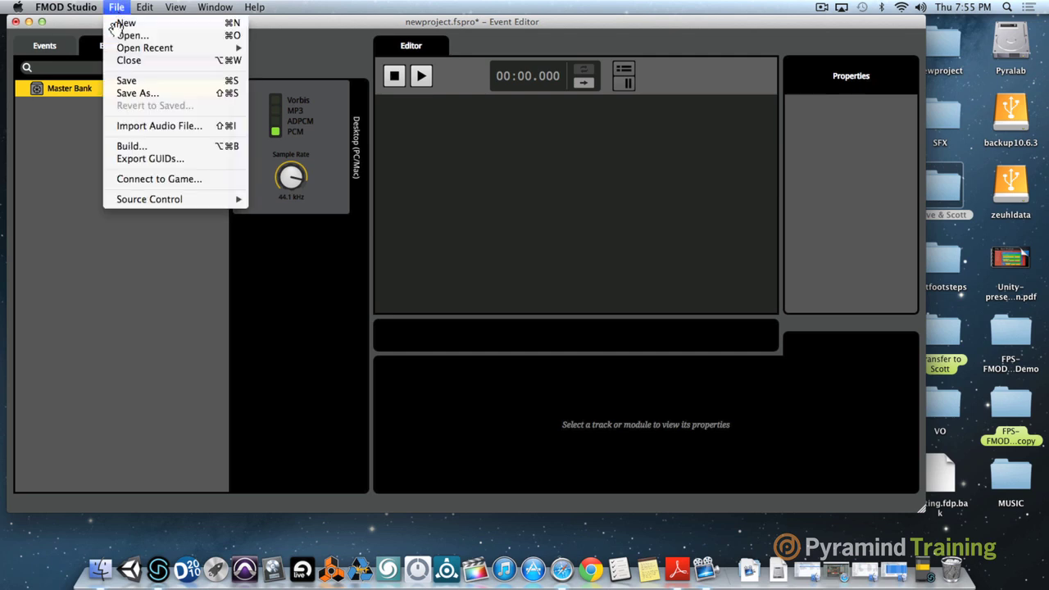
left_click(160, 146)
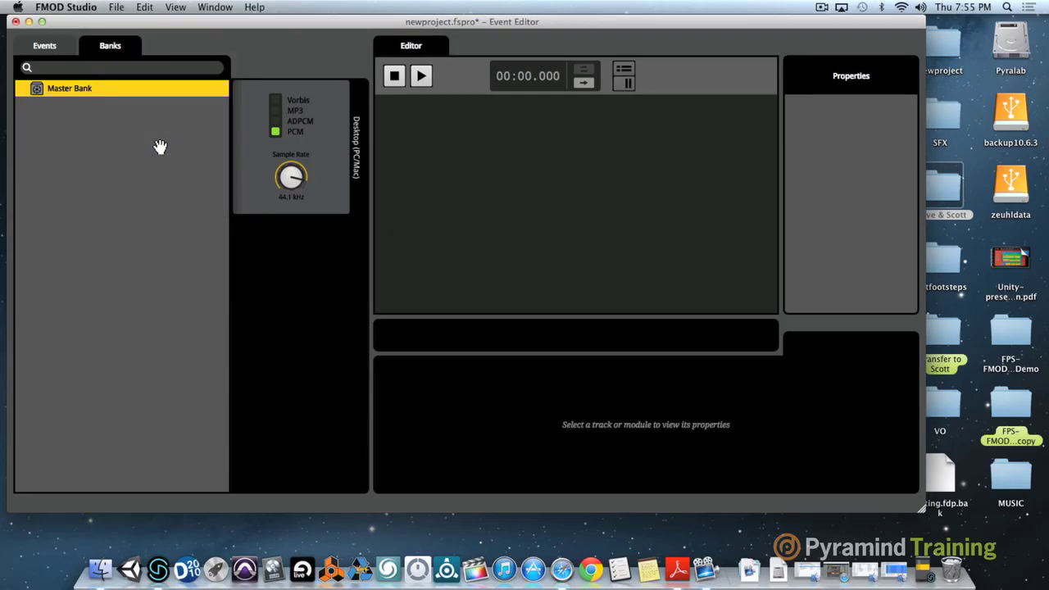
left_click(29, 20)
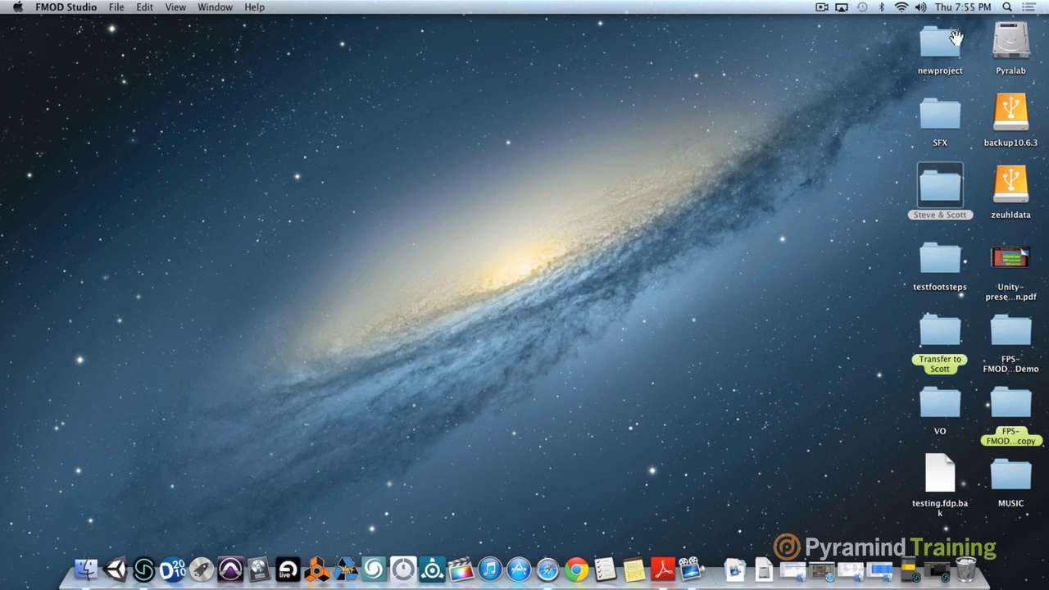
Browse newproject > Build > Desktop to Master Bank.bank and Master Bank.bank.strings, then close the window
double_click(940, 45)
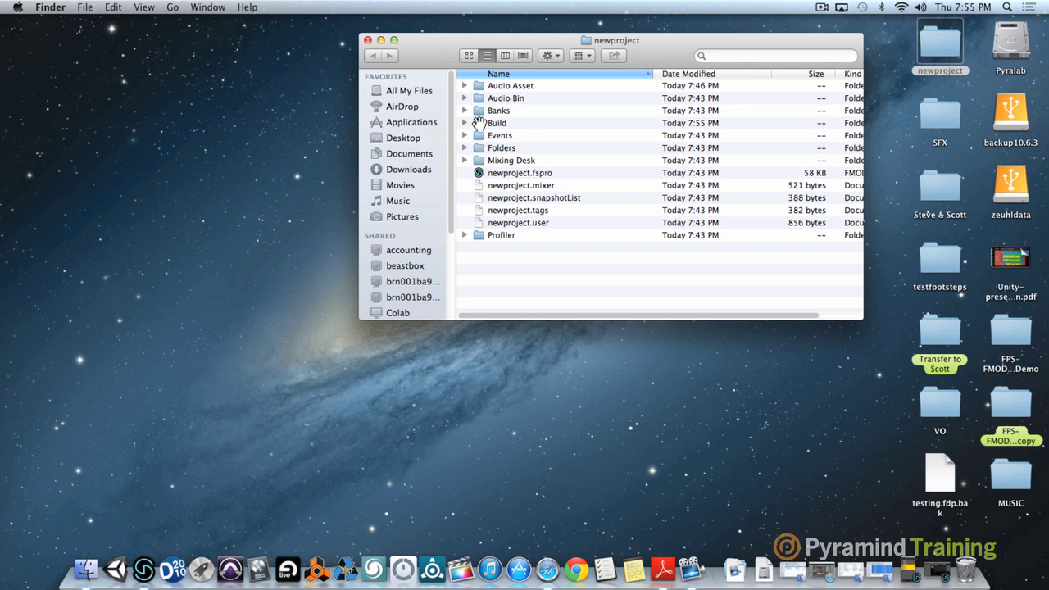
double_click(480, 123)
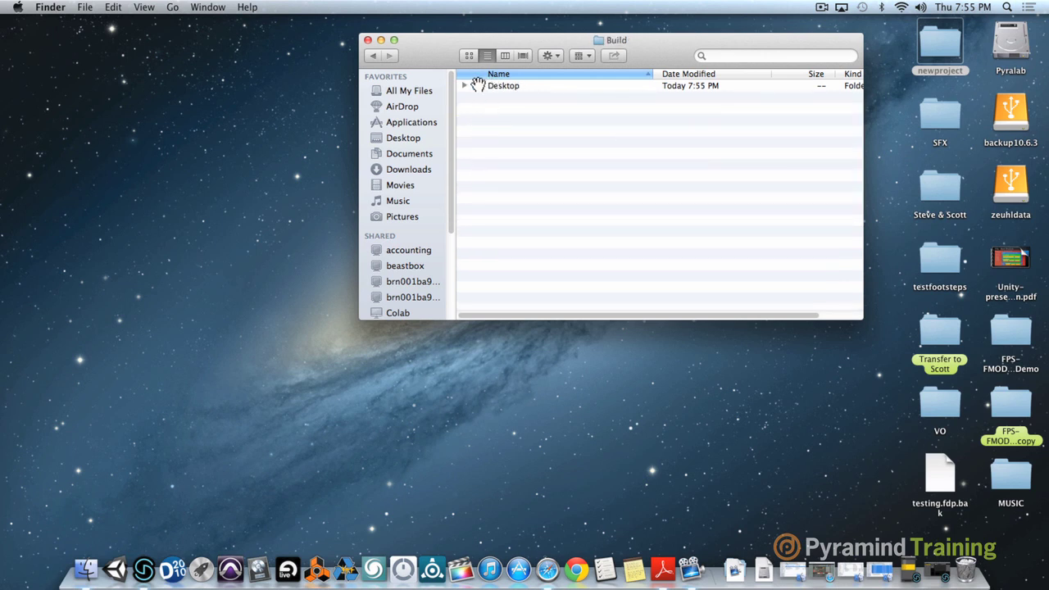
double_click(478, 85)
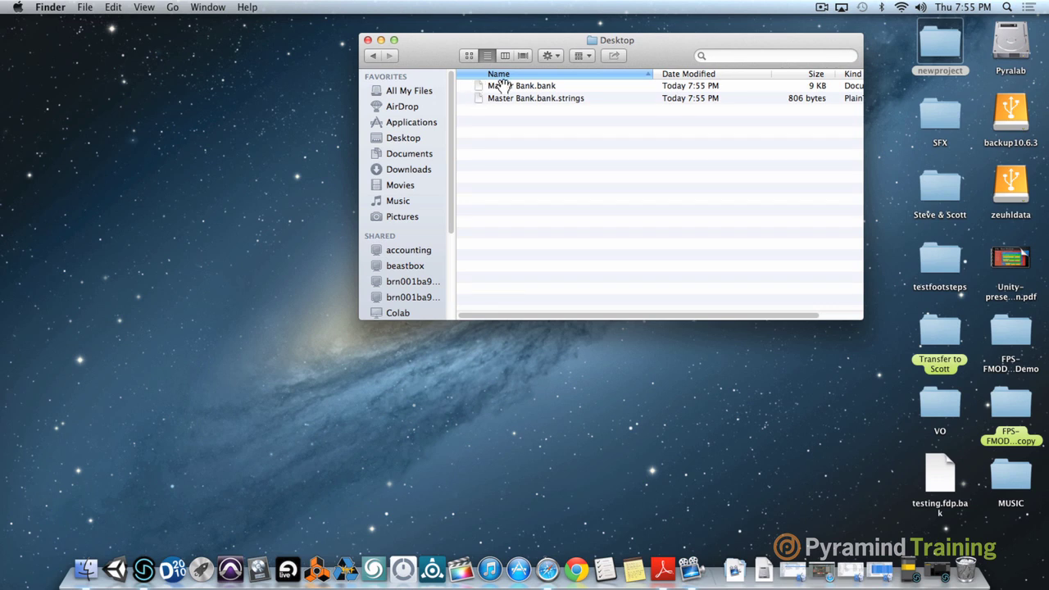
left_click(500, 85)
left_click(503, 97)
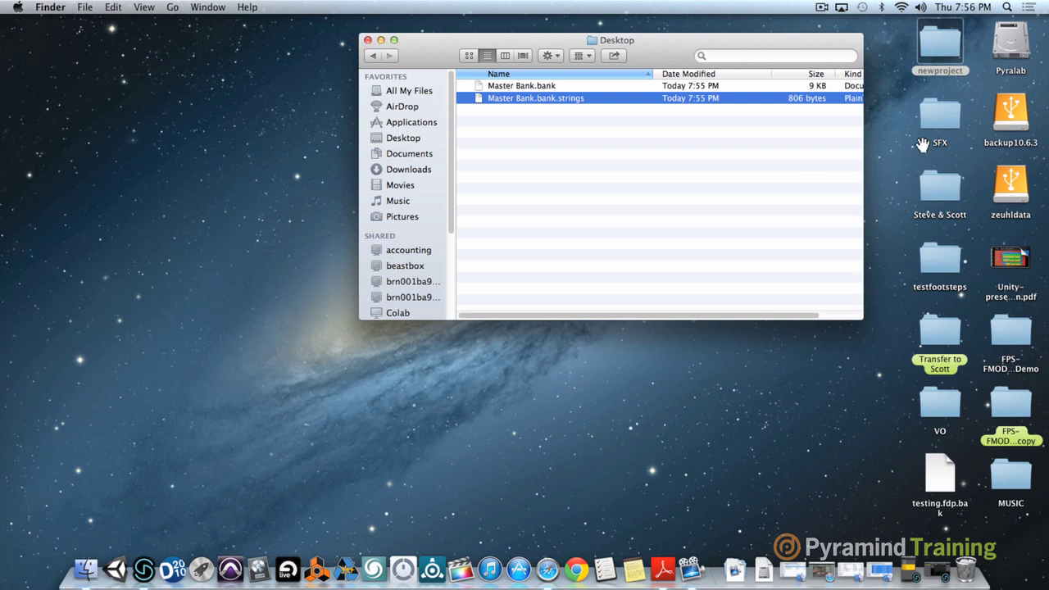
left_click(367, 39)
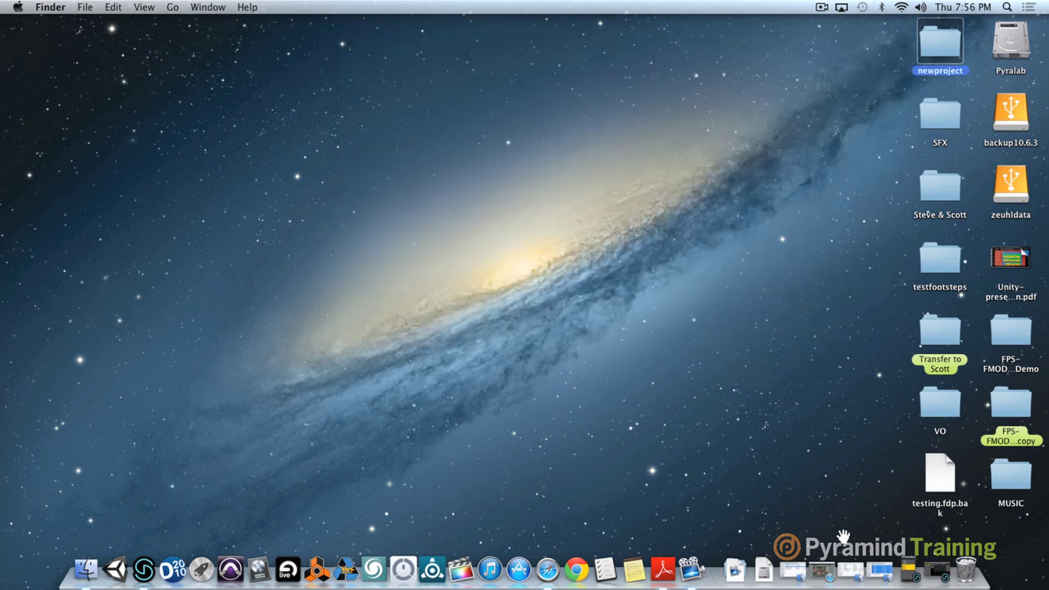
Restore FMOD Studio and assign New Event to the Master Bank
left_click(934, 571)
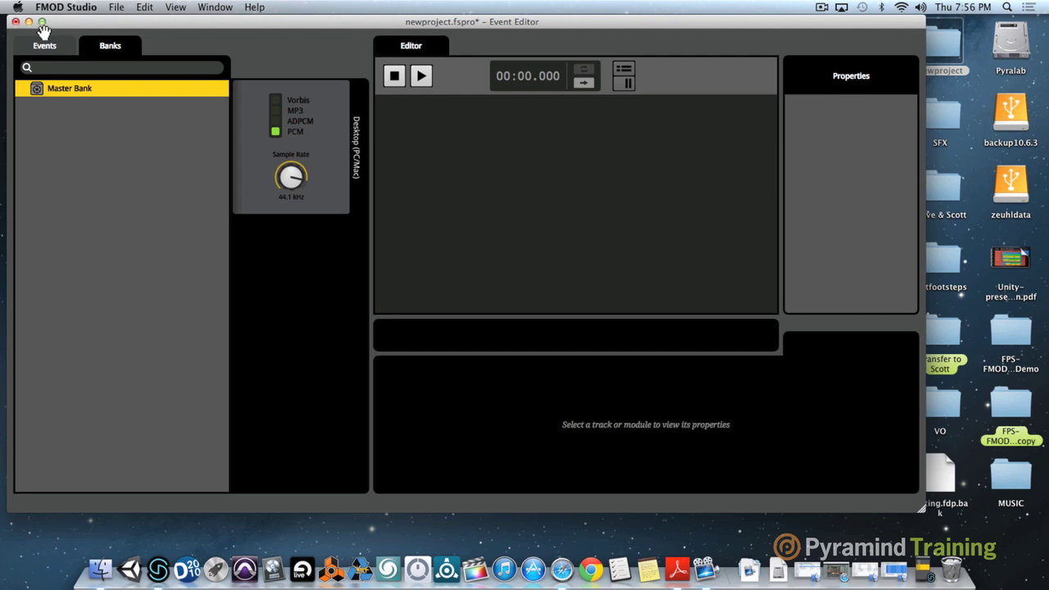
left_click(44, 45)
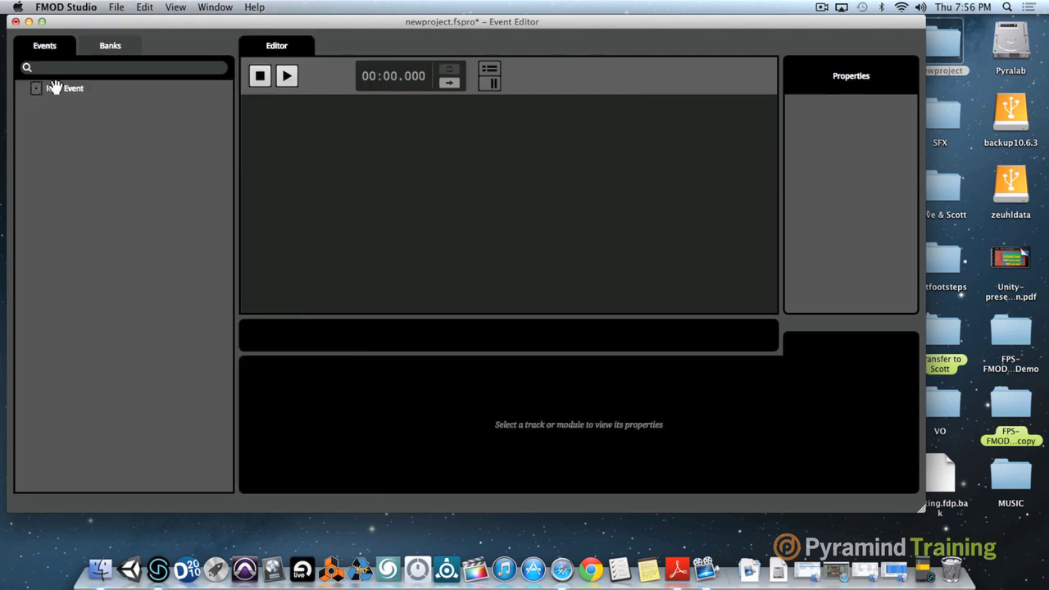
left_click(53, 87)
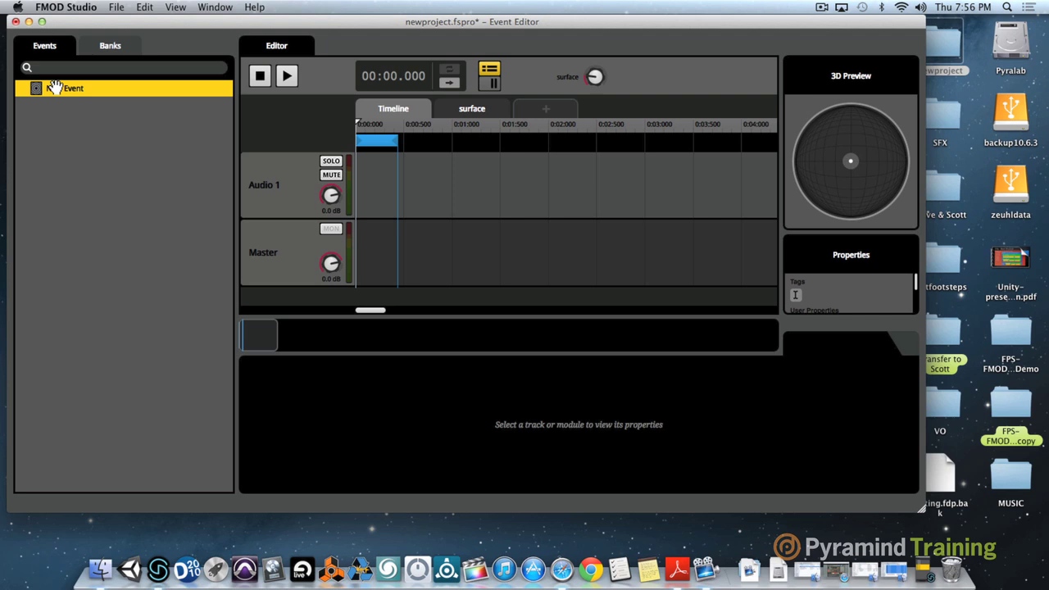
right_click(53, 88)
mouse_move(80, 156)
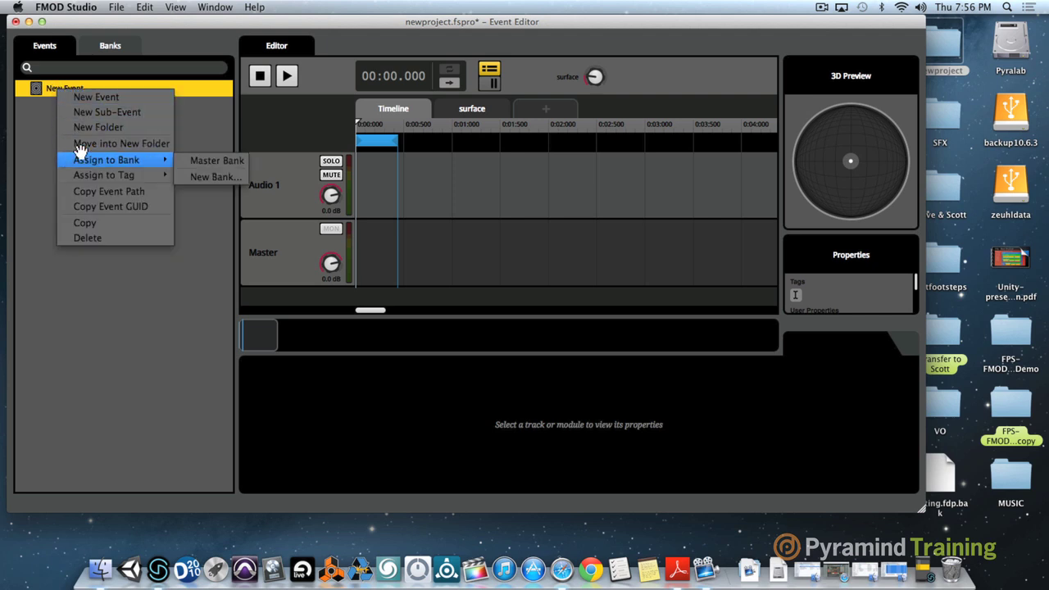
left_click(204, 160)
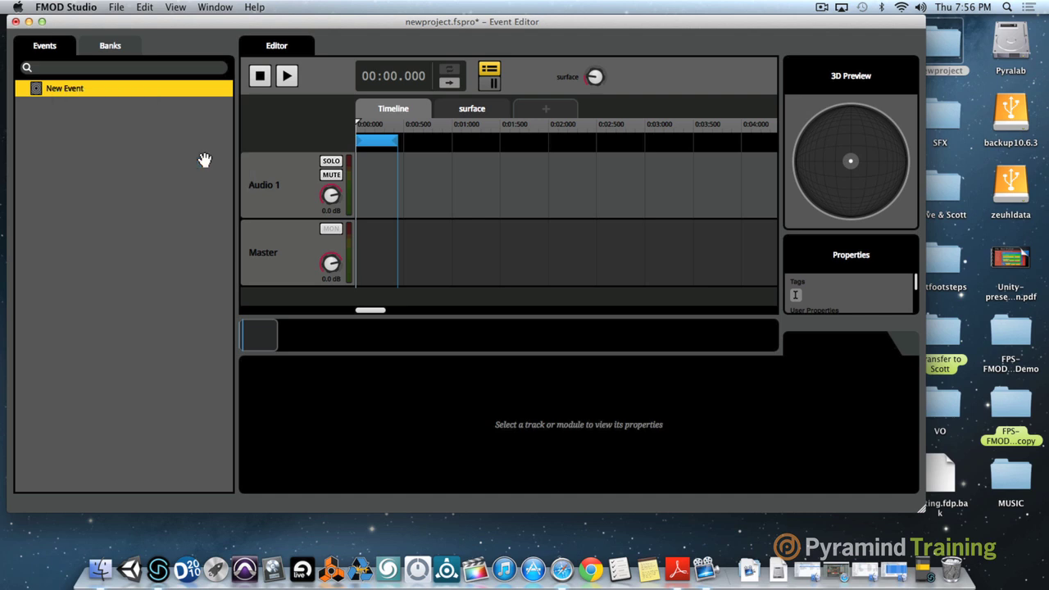
Rebuild the project's banks with File > Build, then minimize FMOD Studio
left_click(472, 108)
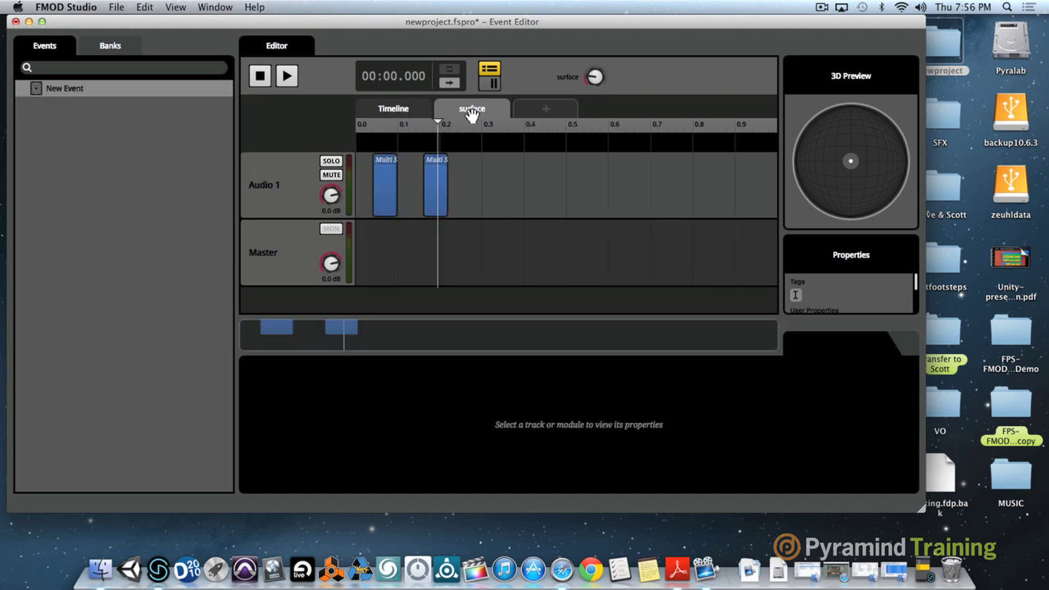
left_click(69, 88)
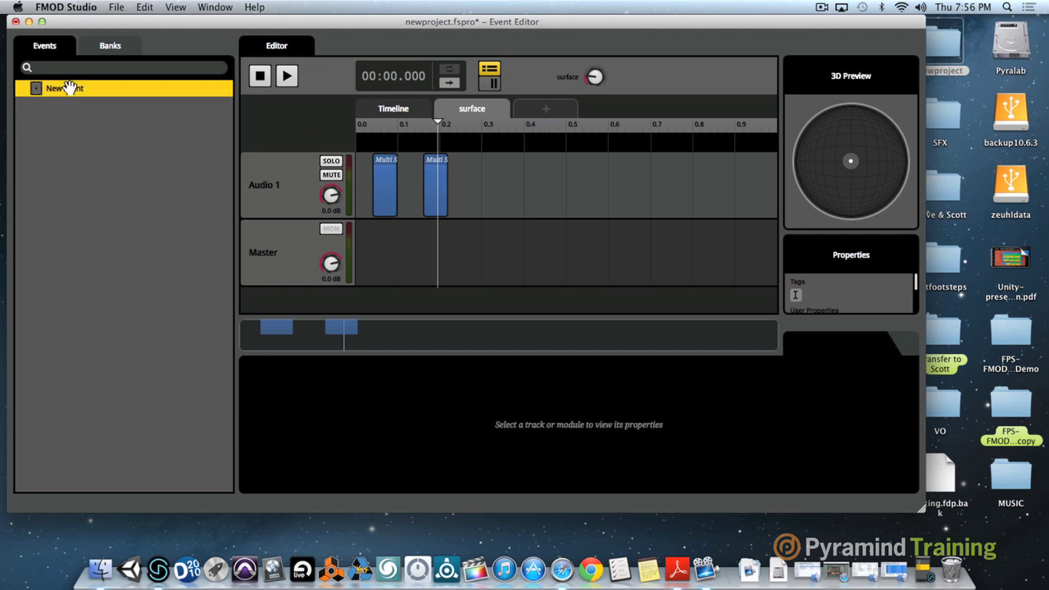
left_click(110, 46)
left_click(116, 7)
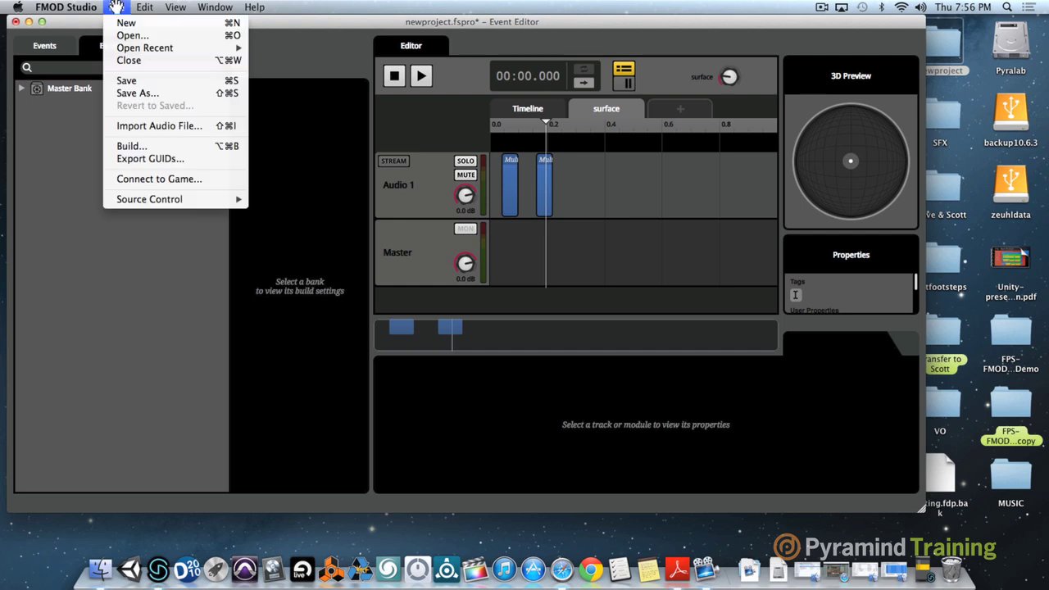
left_click(128, 146)
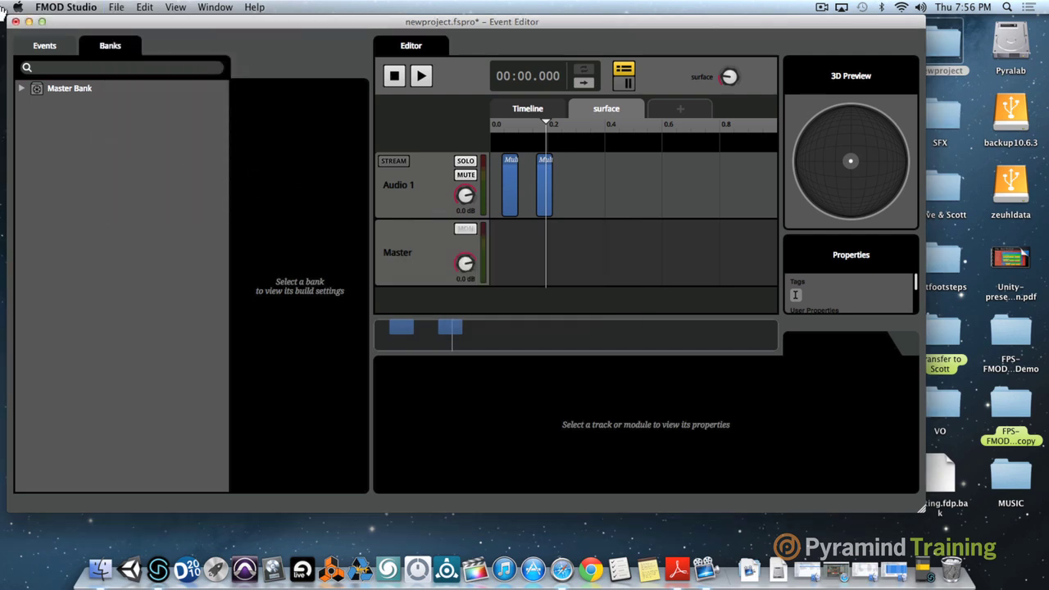
left_click(28, 22)
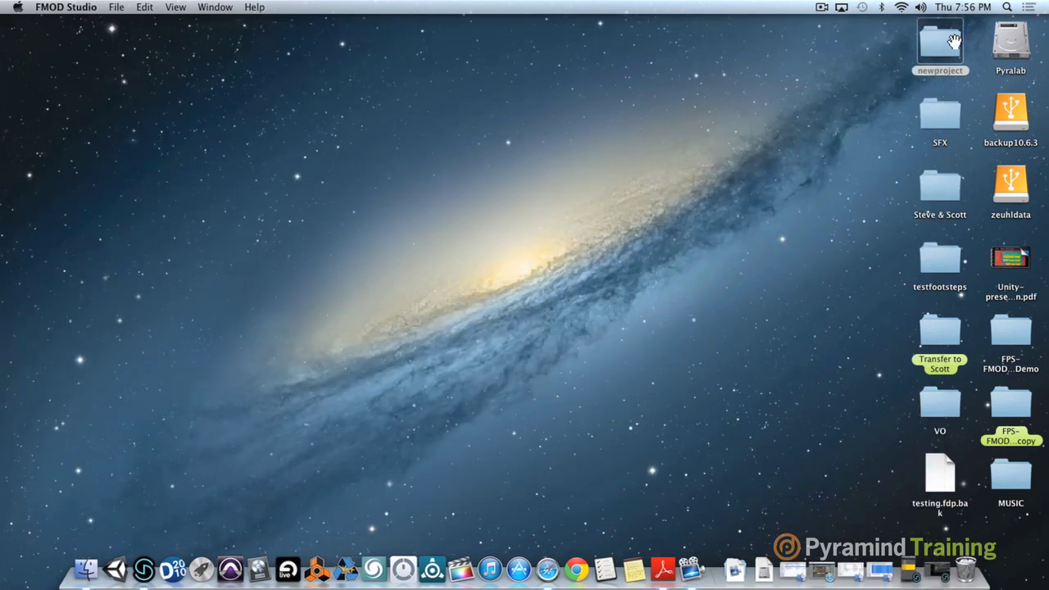
Check Master Bank.bank in newproject/Build/Desktop is 1.3 MB, then return to FMOD Studio
left_click(942, 51)
double_click(943, 51)
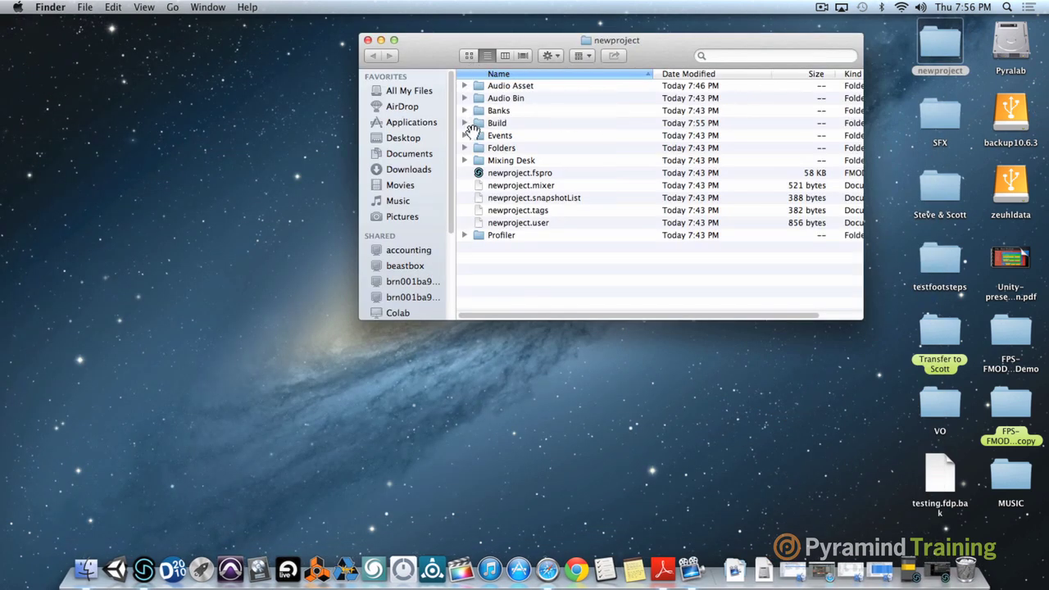
double_click(484, 118)
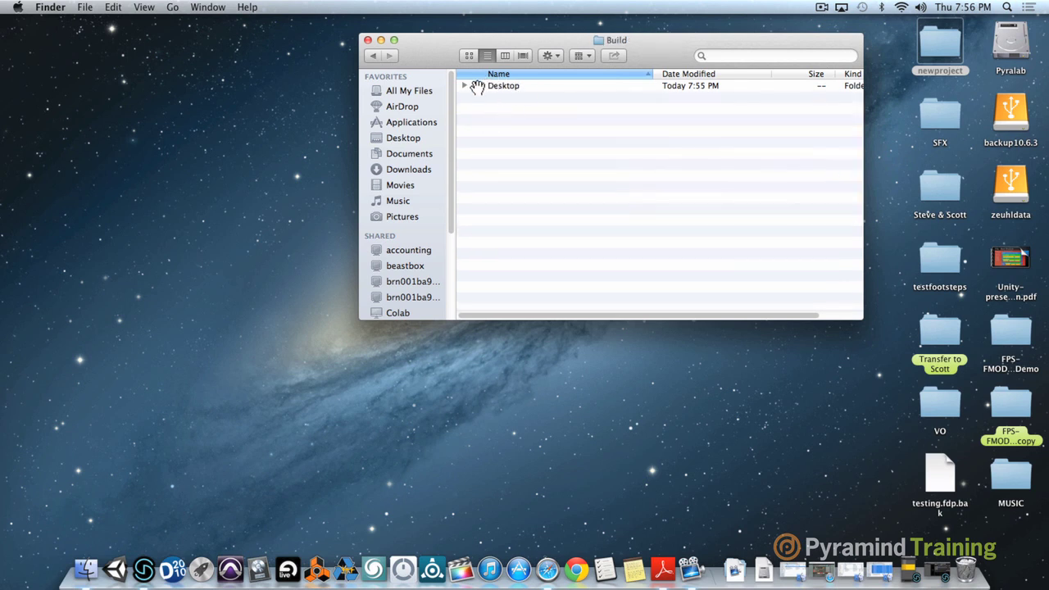
double_click(481, 85)
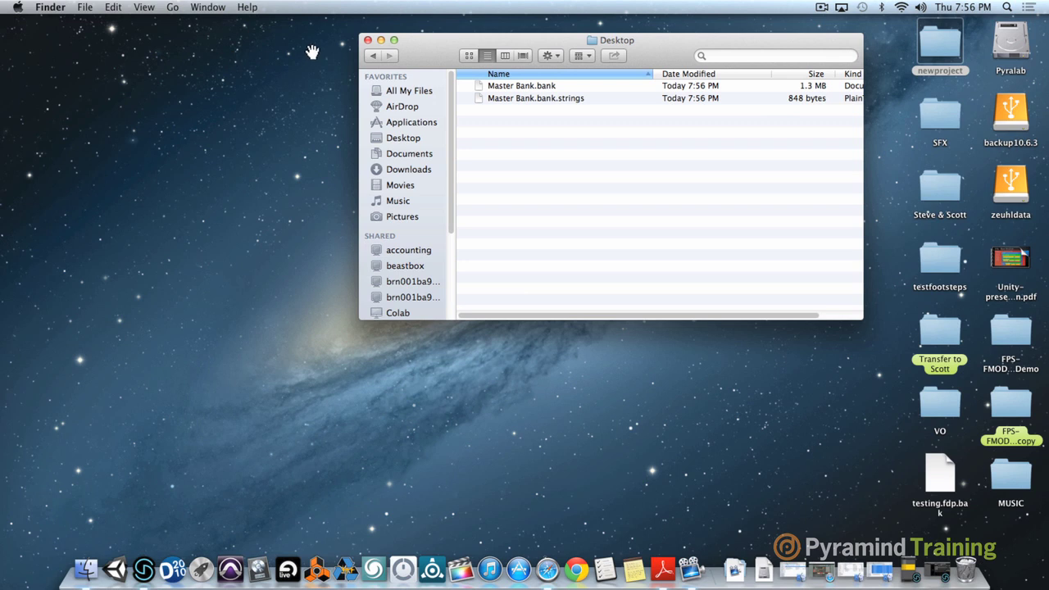
left_click(366, 40)
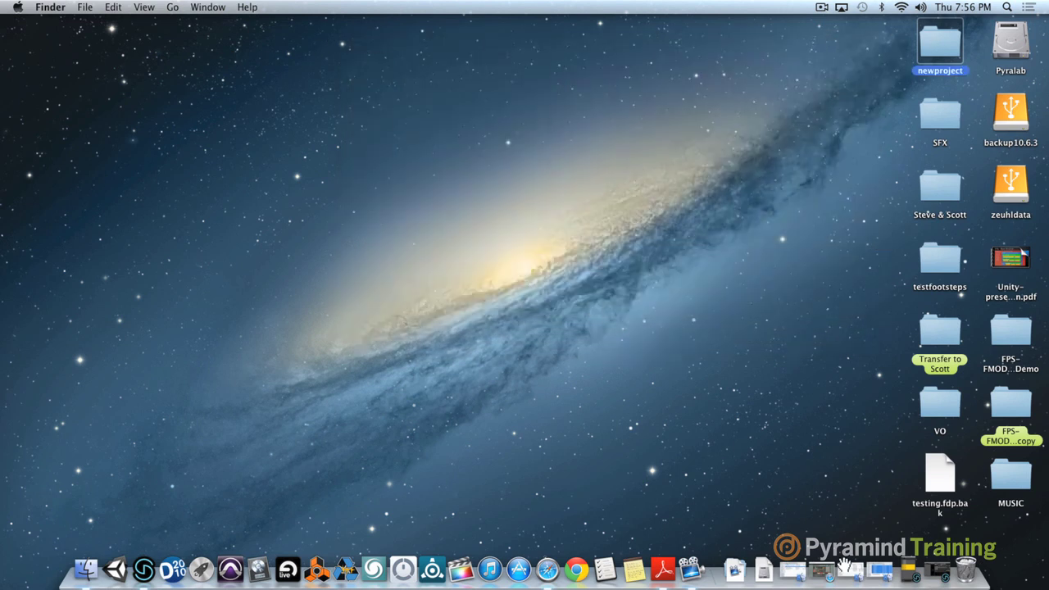
left_click(930, 567)
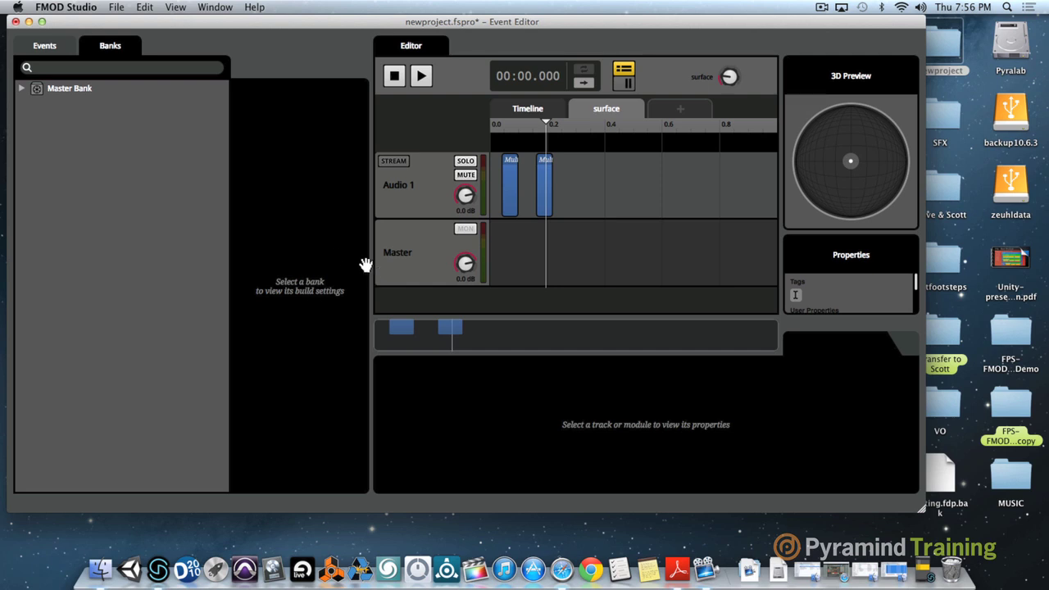
Show New Event's first Multi Sound with its boots_stone footstep playlist, briefly checking the Window menu
left_click(38, 42)
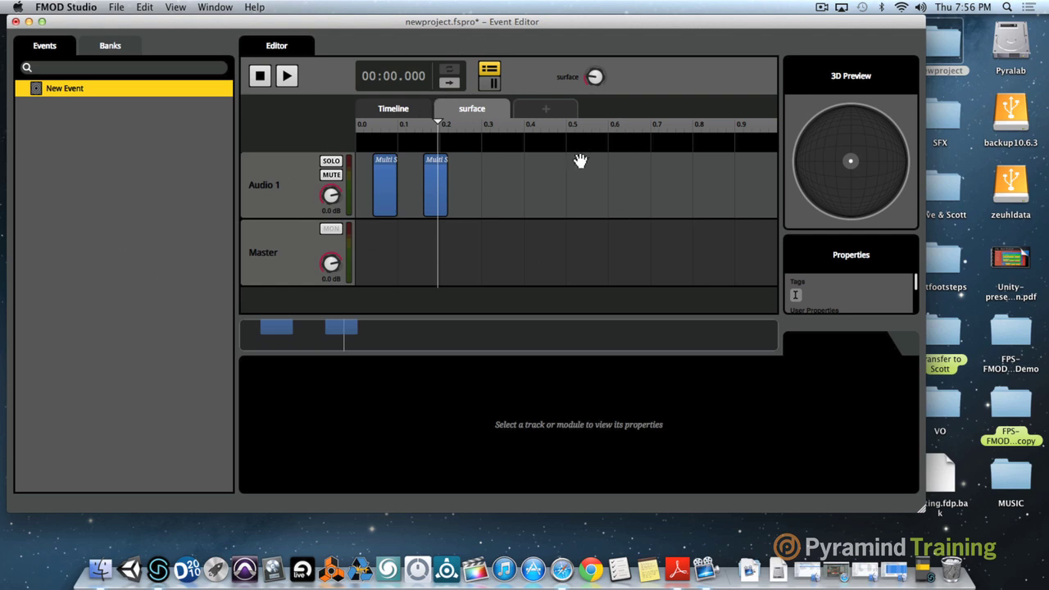
left_click(386, 192)
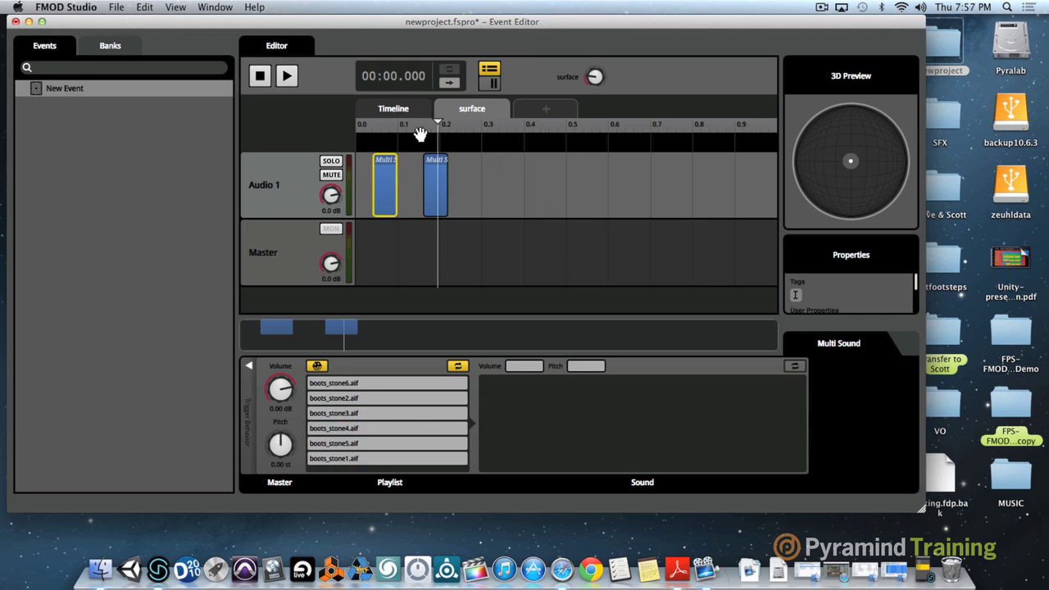
left_click(223, 8)
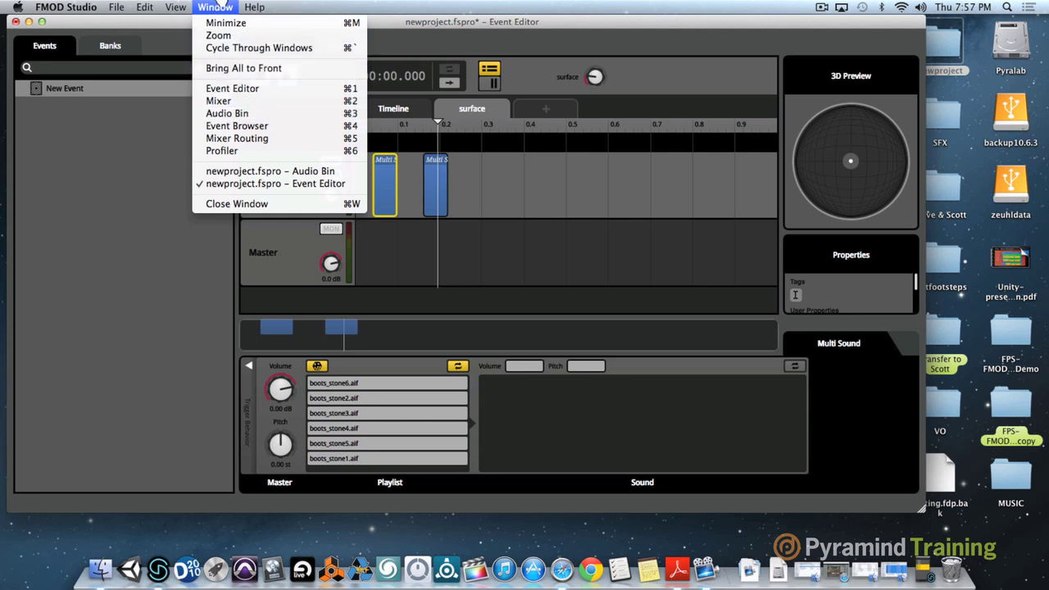
left_click(215, 8)
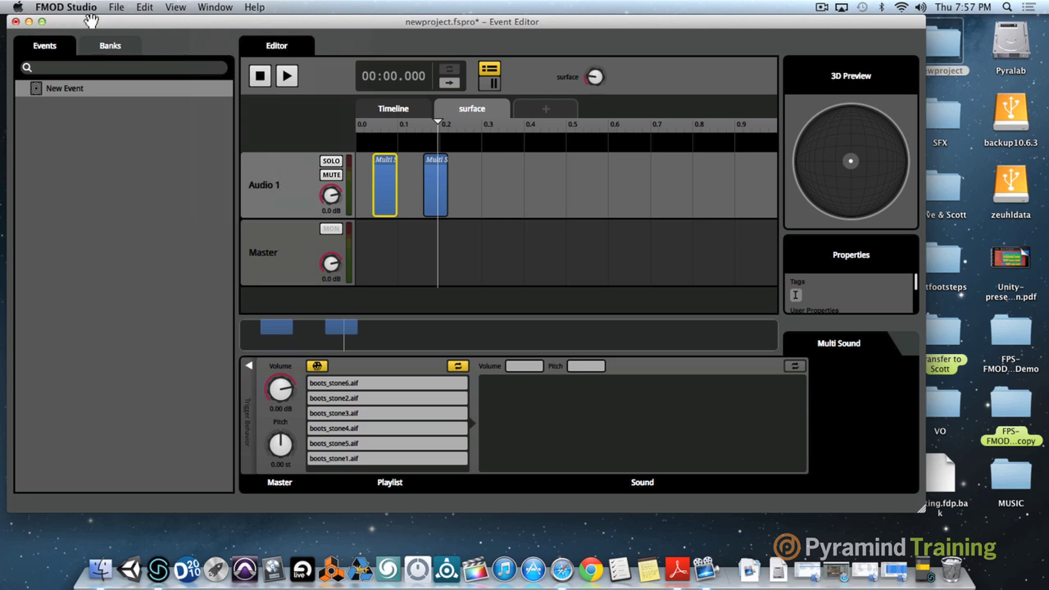
left_click_drag(91, 21, 95, 24)
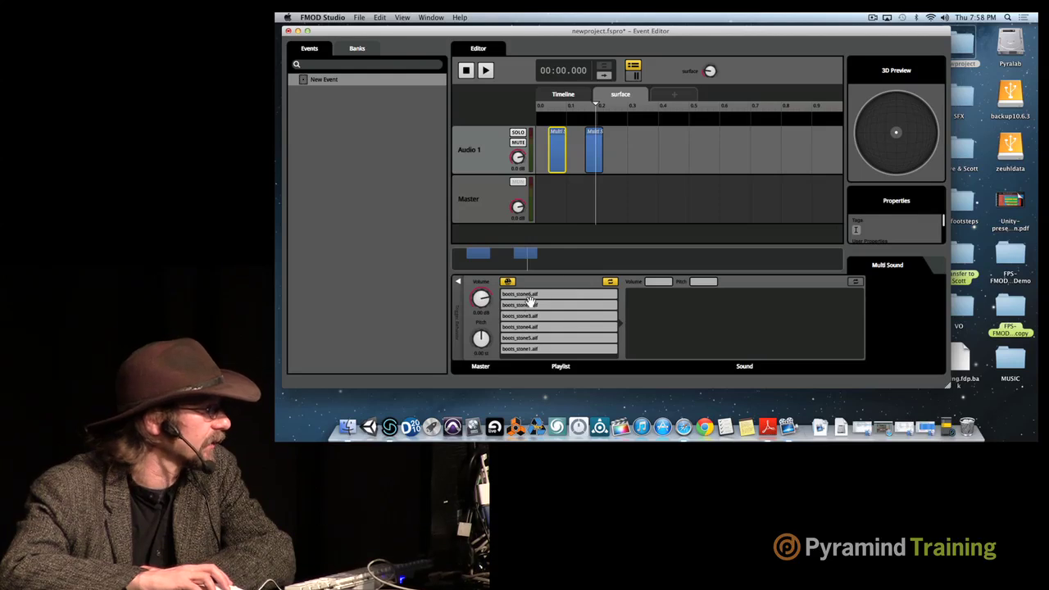
left_click(456, 282)
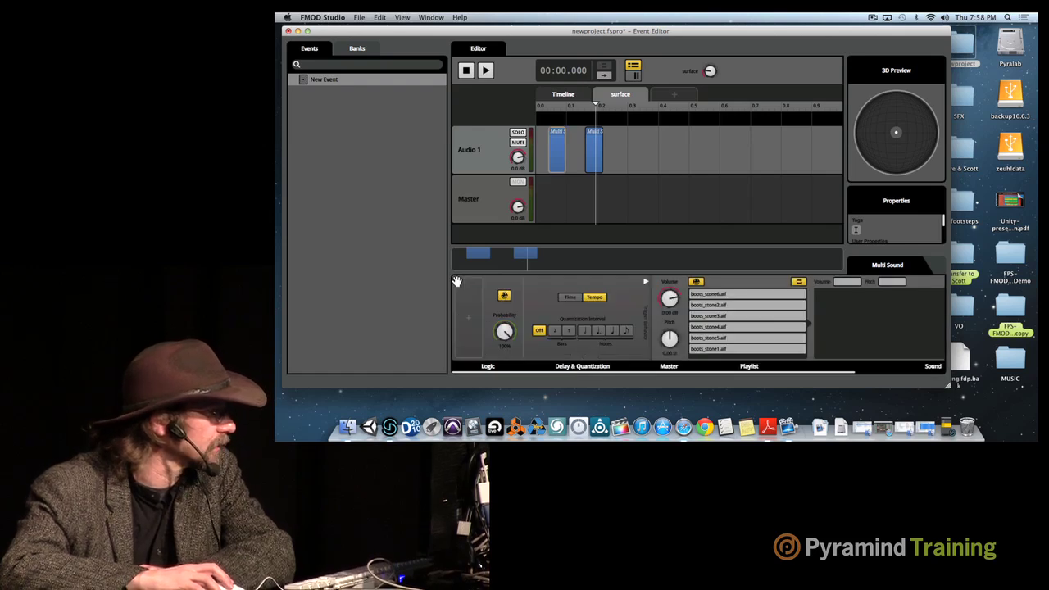
left_click(646, 282)
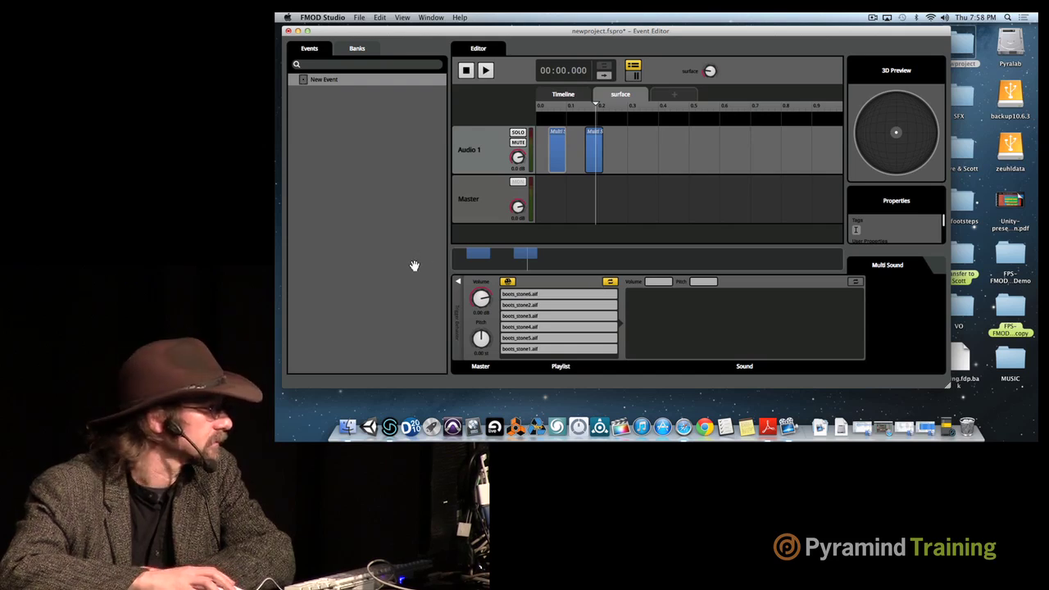
Set the stone Multi Sound's trigger delay to time and its trigger probability to 100%
left_click(455, 281)
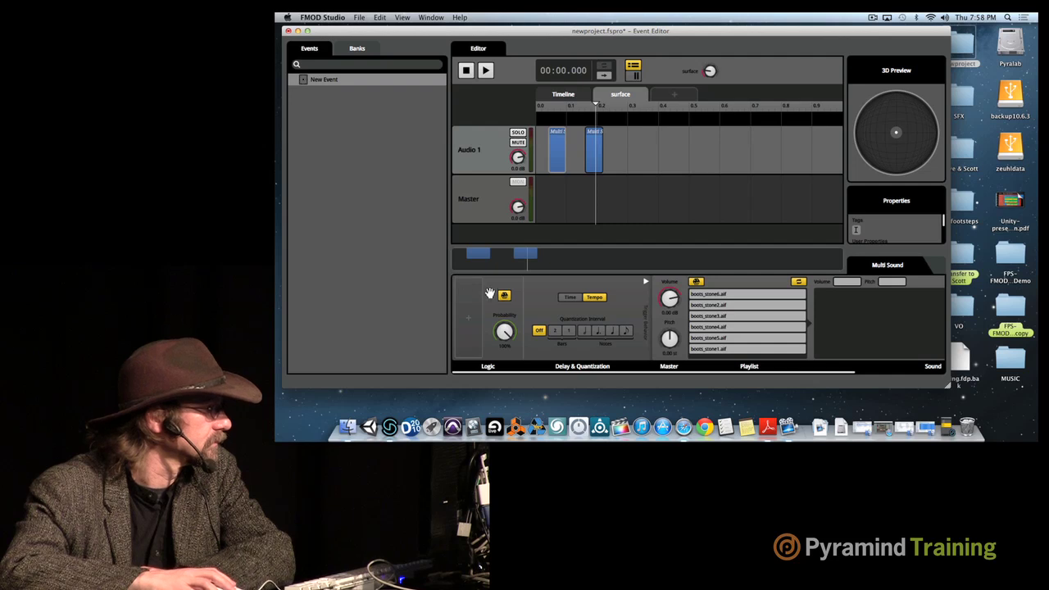
left_click(569, 298)
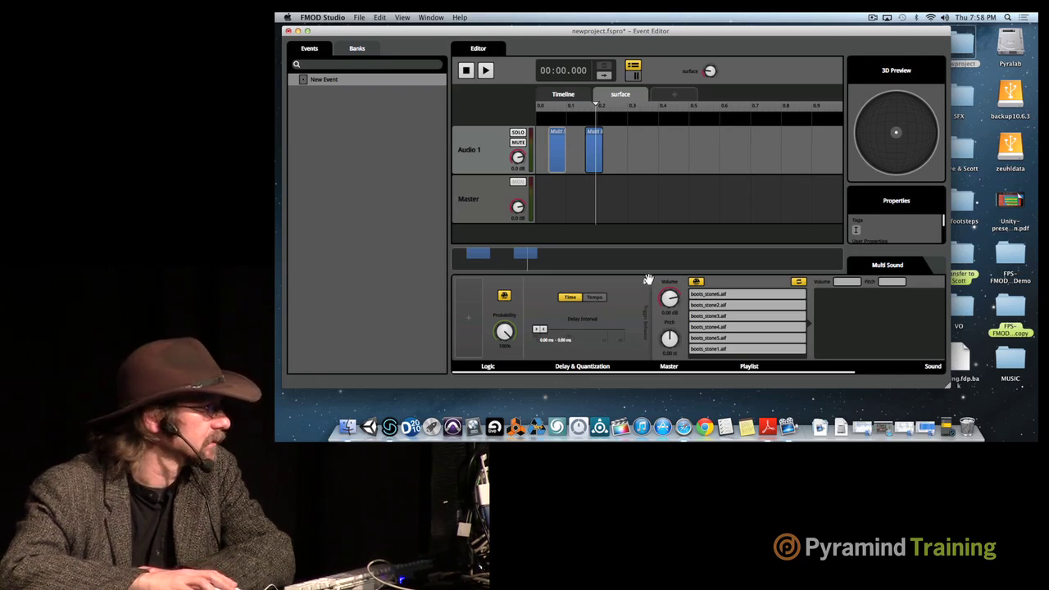
left_click(646, 281)
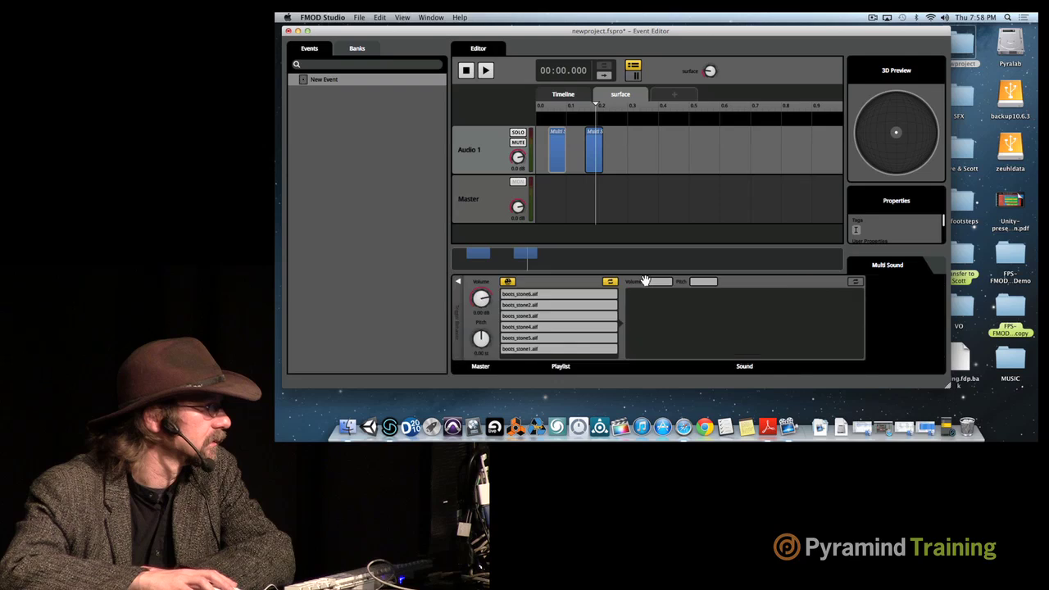
left_click(460, 282)
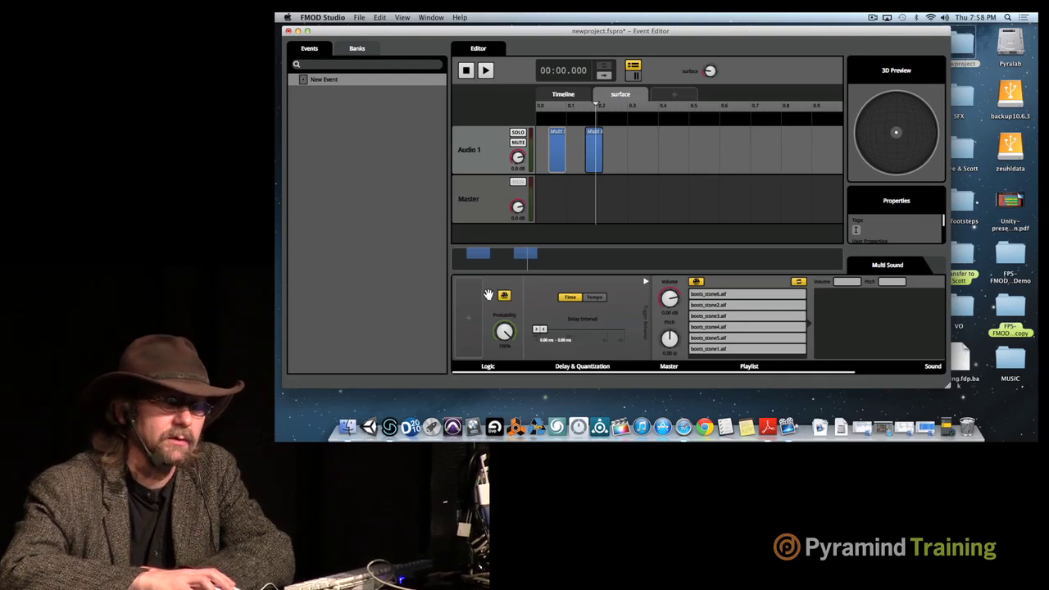
left_click_drag(505, 330, 505, 292)
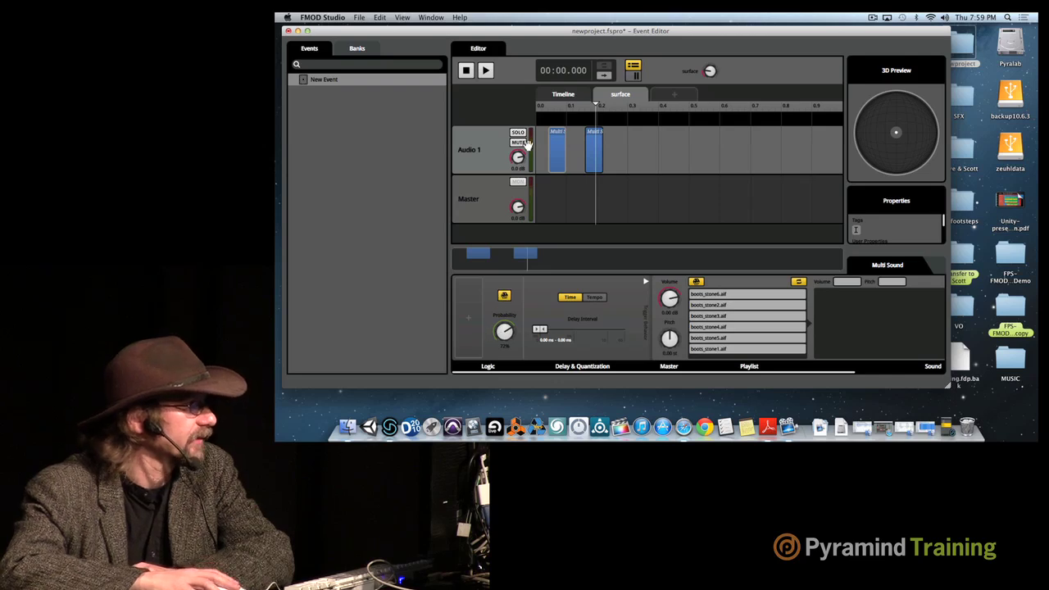
left_click(556, 107)
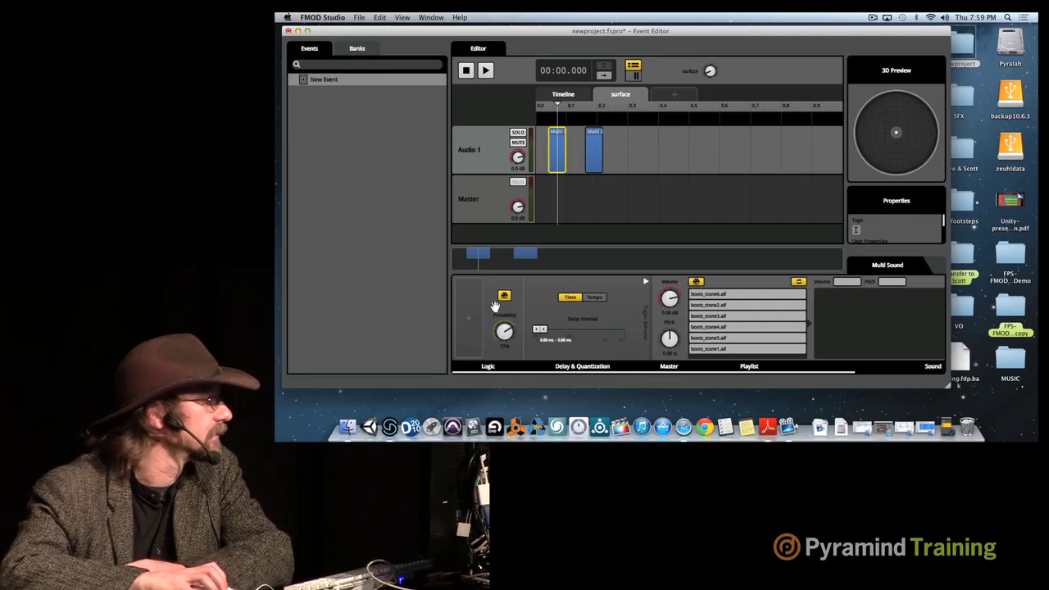
left_click(506, 333)
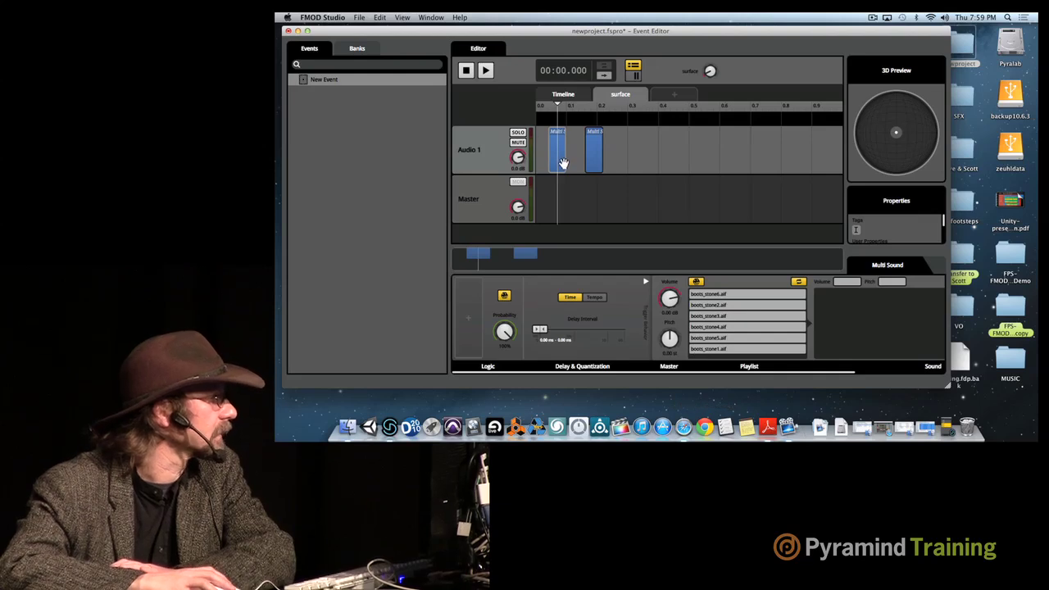
Move the metalsteps Multi Sound's range beside the stone one and expand its Trigger Behavior
mouse_move(564, 164)
left_mouse_down()
mouse_move(580, 166)
mouse_move(580, 155)
left_mouse_up()
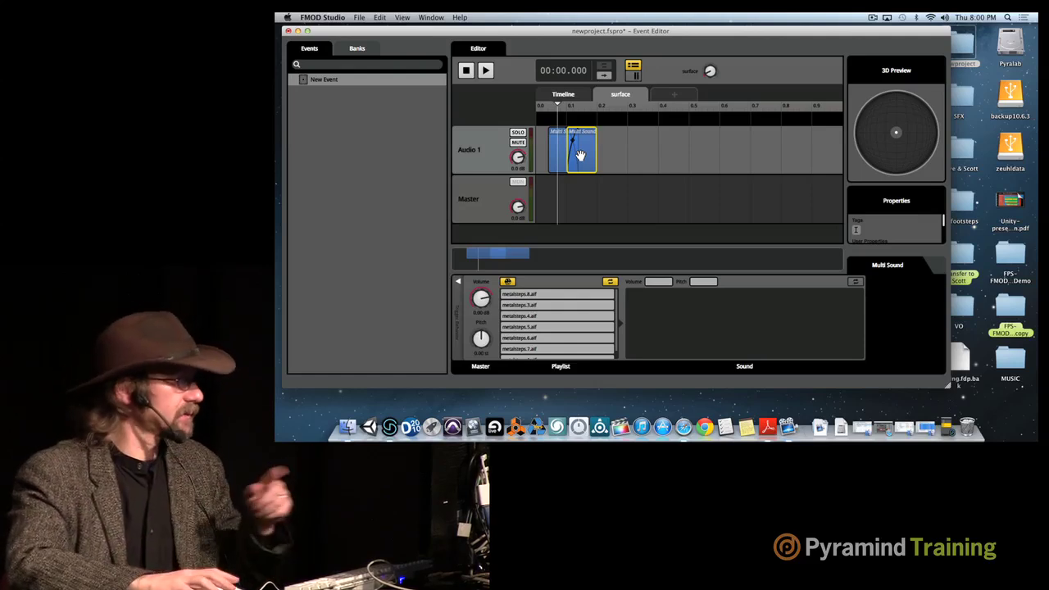
left_click(459, 281)
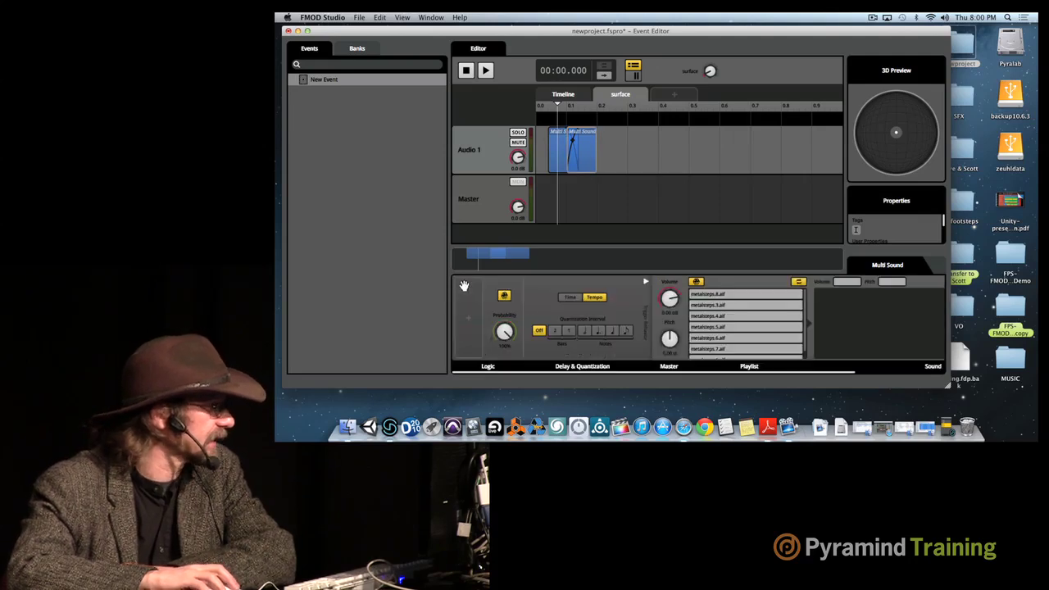
Look at the timeline's Add Marker options, then return to the surface parameter sheet
left_click(562, 96)
right_click(582, 125)
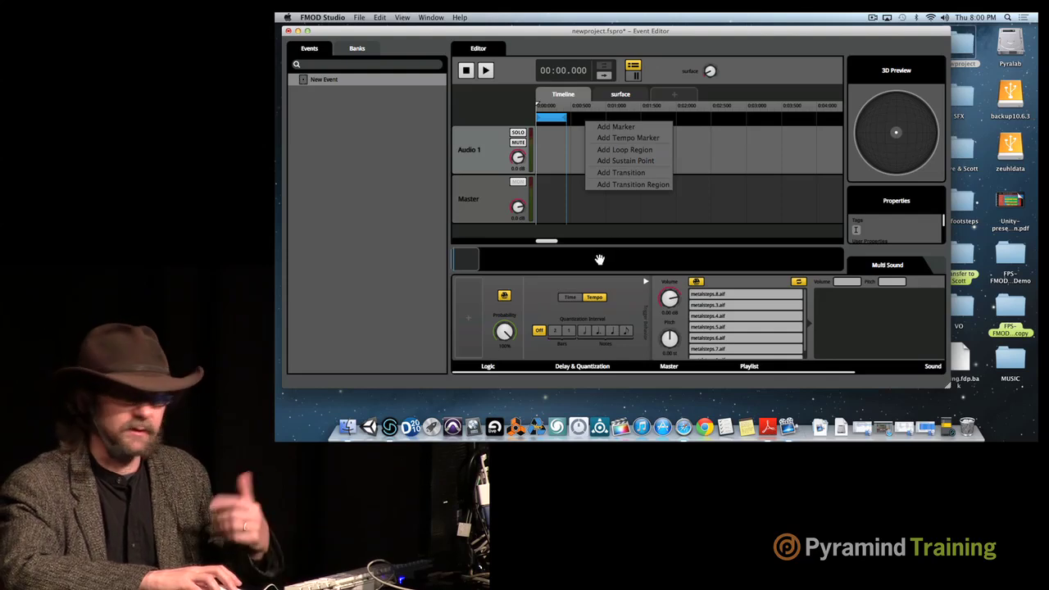
left_click(620, 94)
left_click(621, 94)
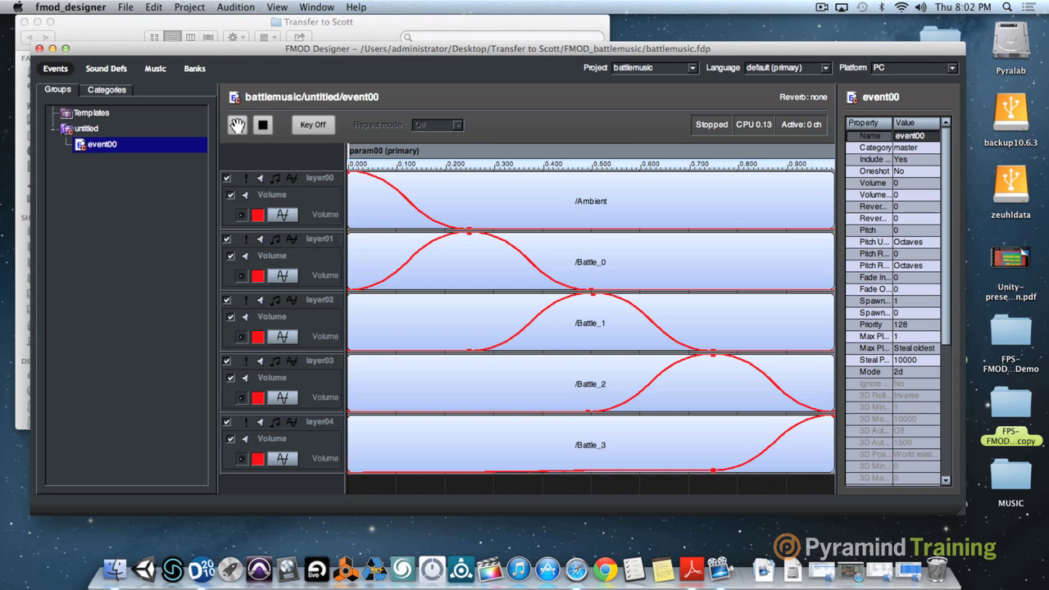
Play event00 and sweep param00 up to about 0.75, then back to about 0.68
left_click(237, 125)
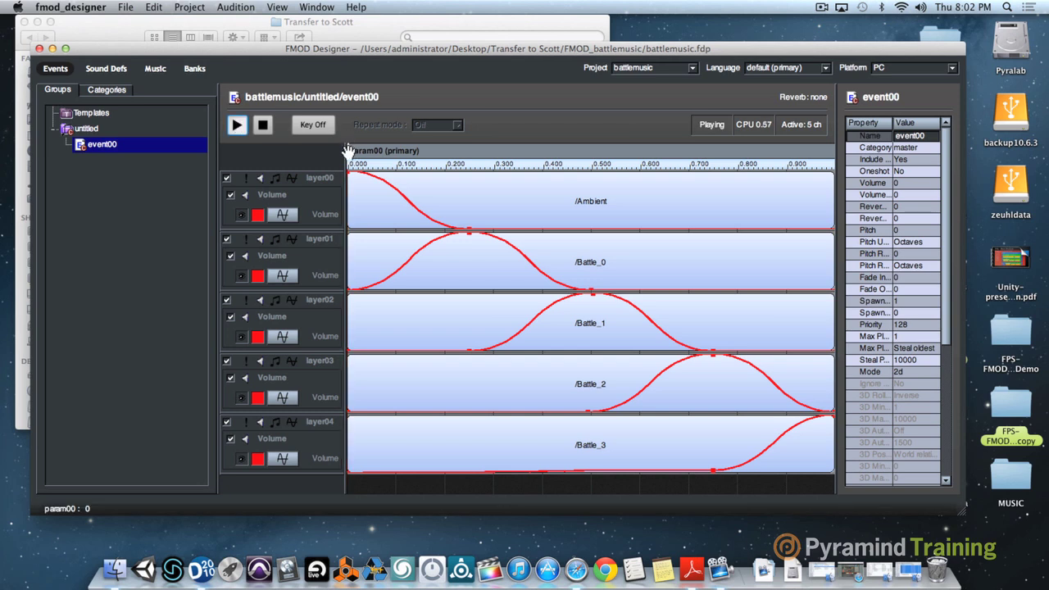
left_click_drag(347, 152, 468, 160)
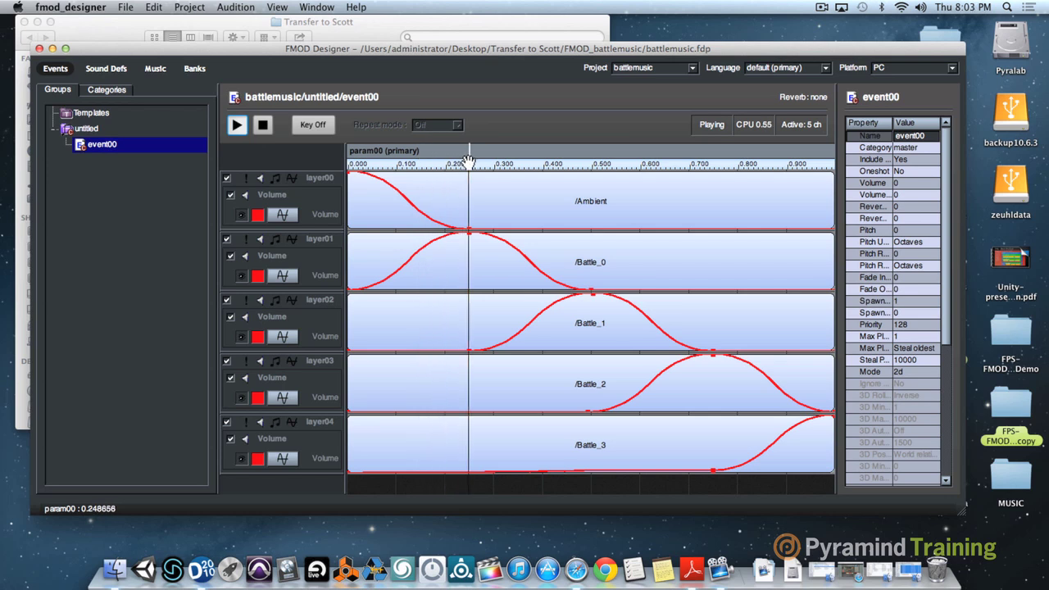
left_click_drag(468, 160, 591, 165)
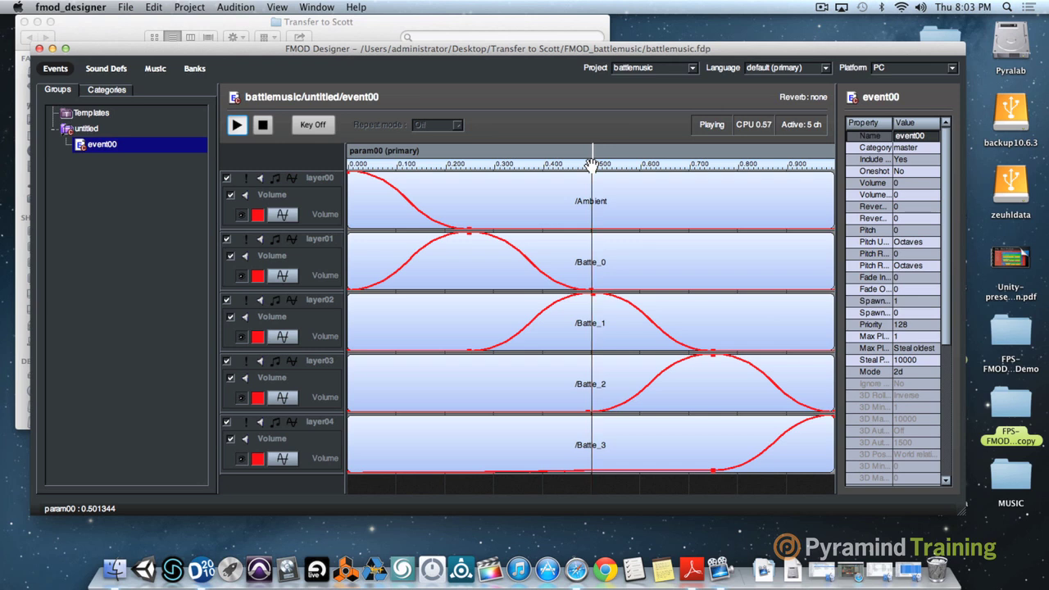
left_click_drag(592, 165, 712, 189)
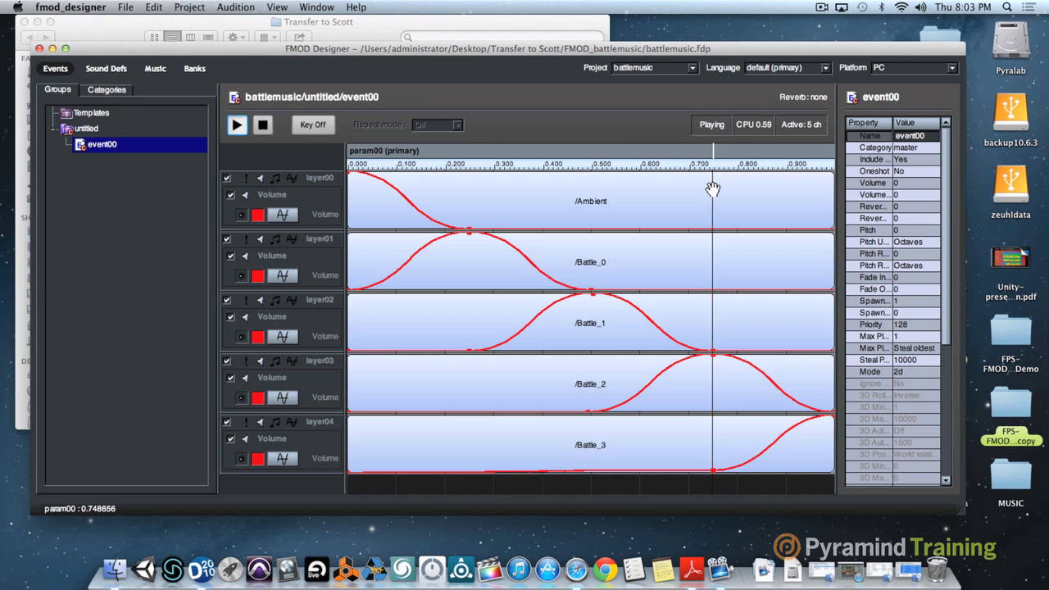
left_click_drag(712, 190, 830, 212)
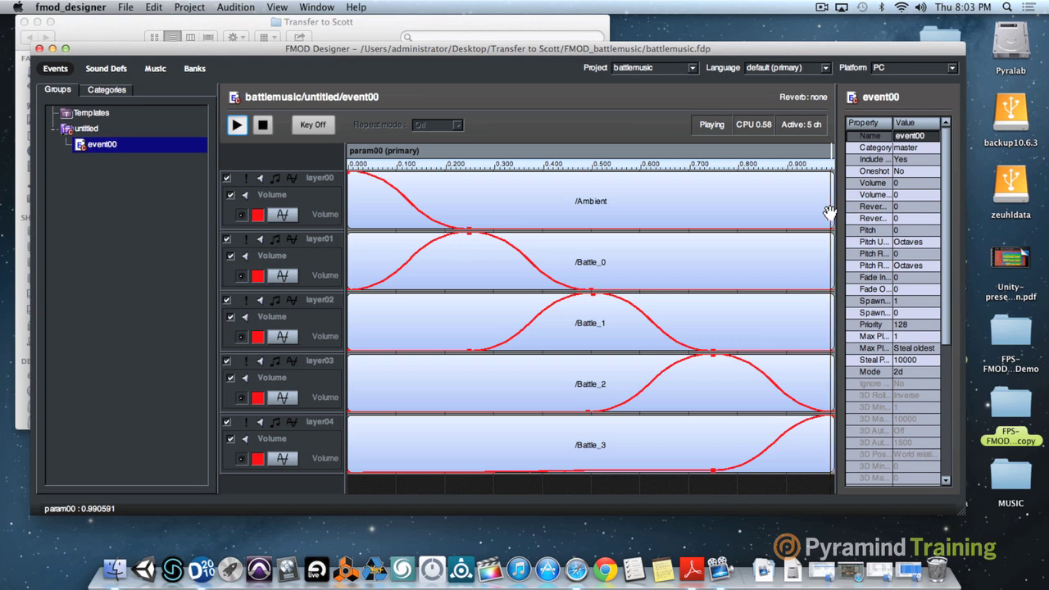
left_click_drag(830, 213, 469, 198)
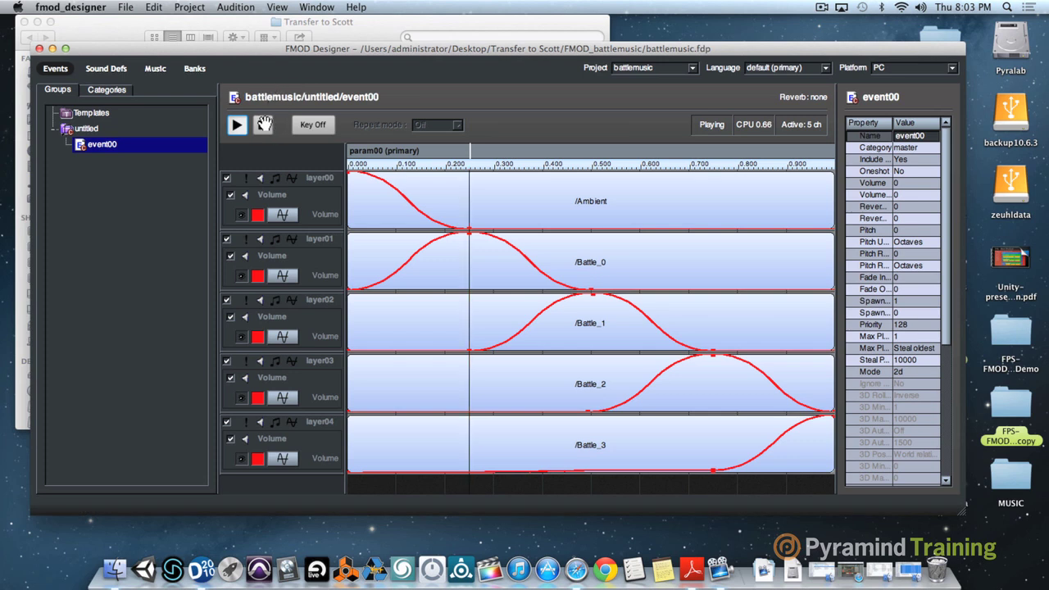
Bring param00 back down to 0 and stop event00 playback
left_click(263, 124)
left_click_drag(470, 151, 398, 148)
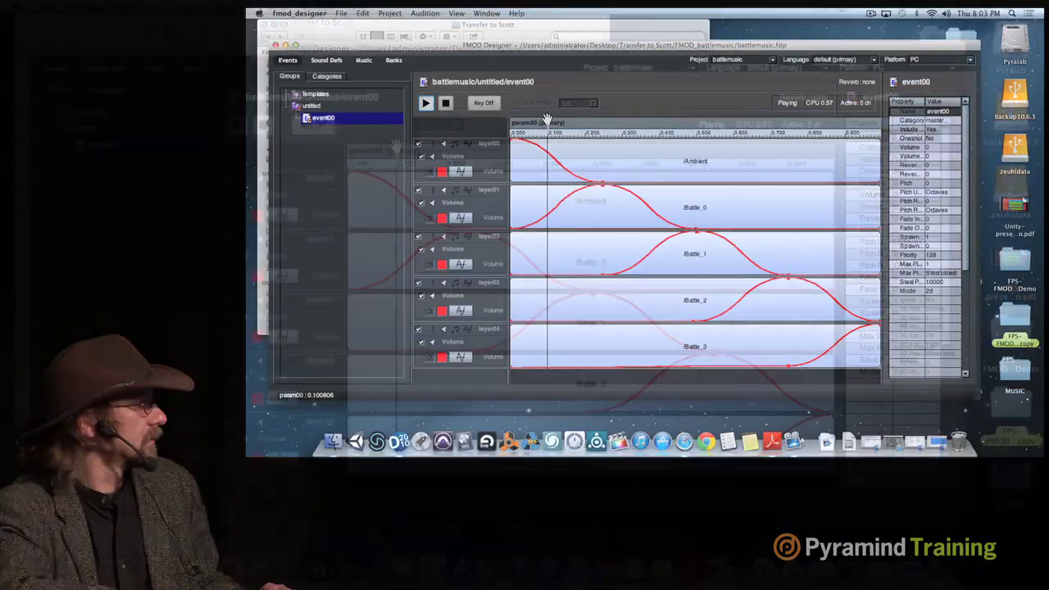
left_click_drag(547, 120, 492, 115)
left_click(473, 104)
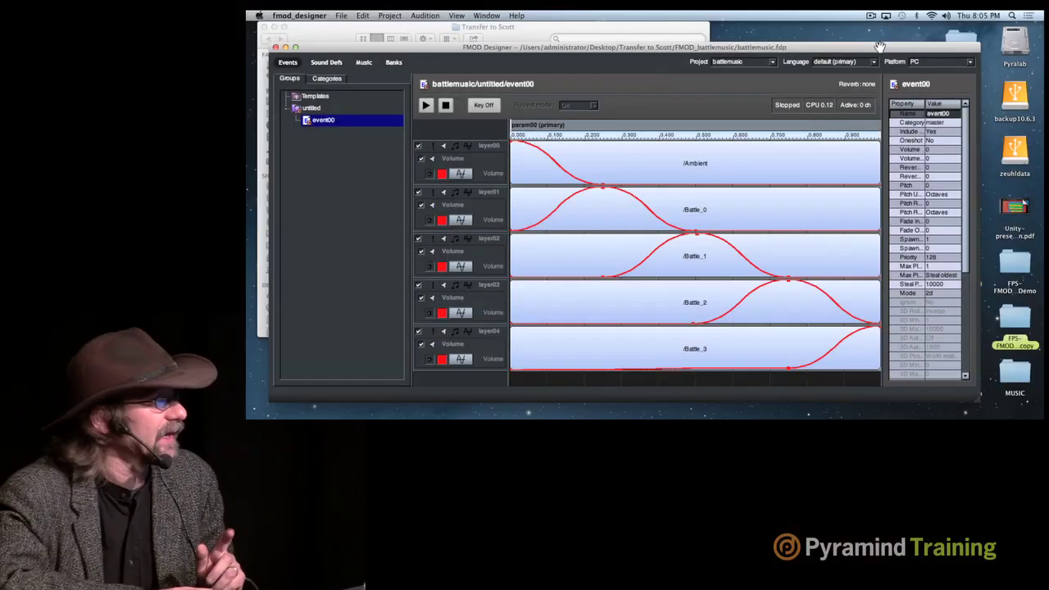
Open newproject/Build/Desktop and select Master Bank.bank.strings (848 bytes) and Master Bank.bank (1.3 MB)
left_click_drag(886, 40, 836, 52)
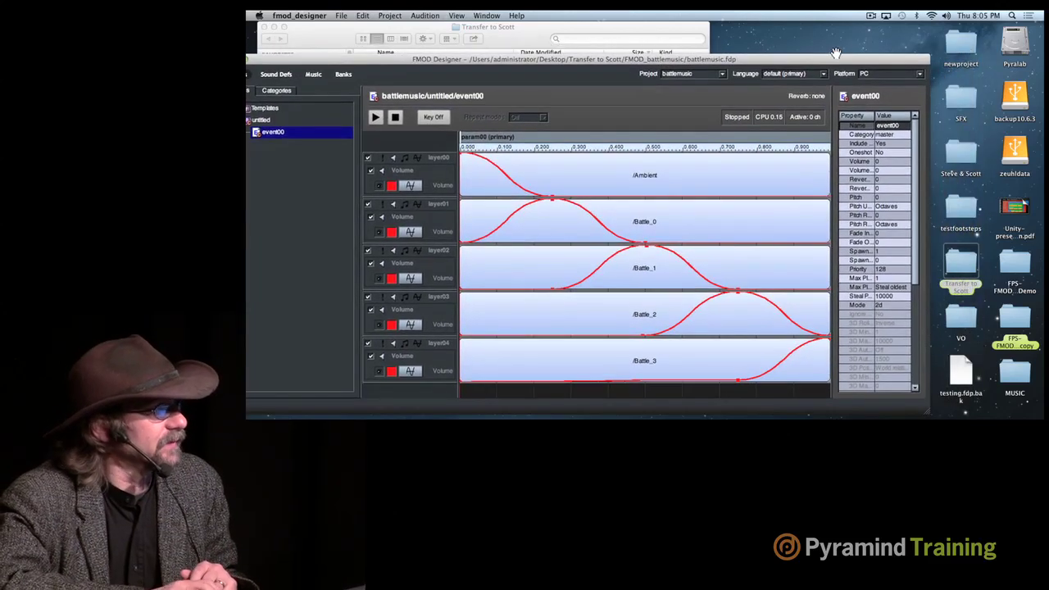
double_click(964, 43)
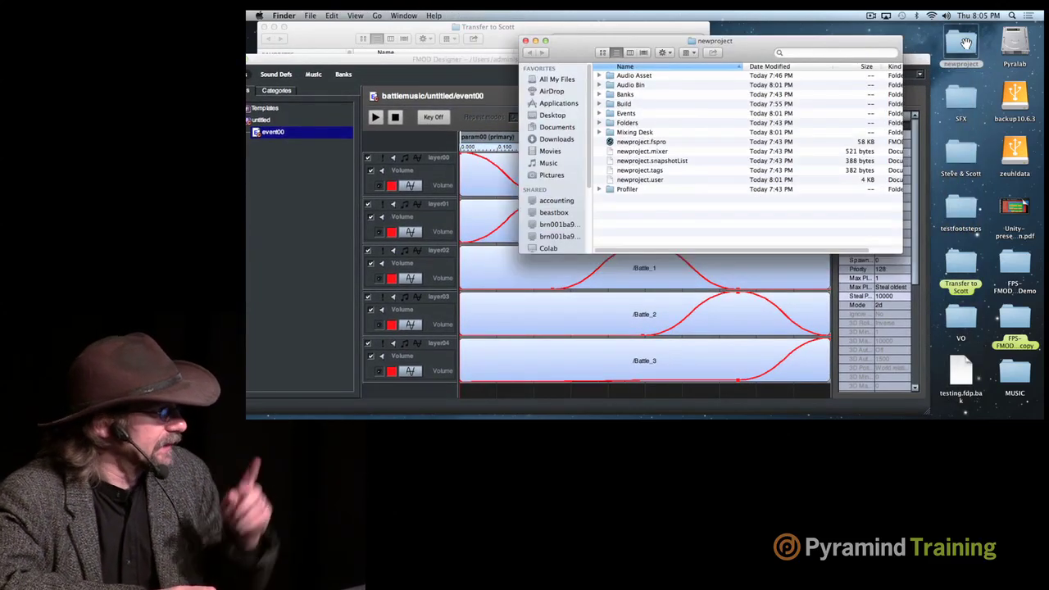
double_click(610, 104)
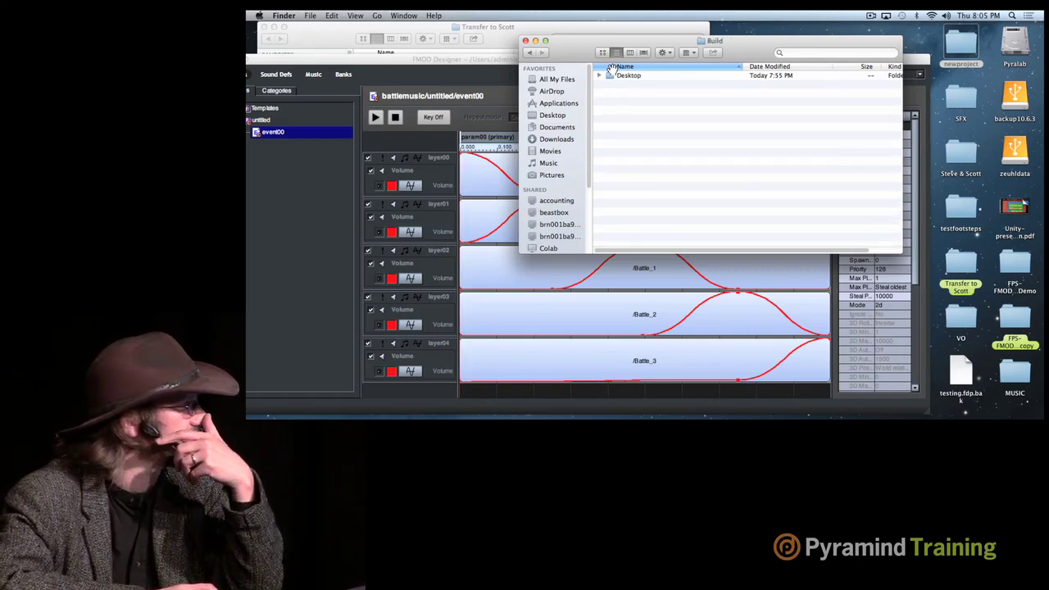
double_click(611, 75)
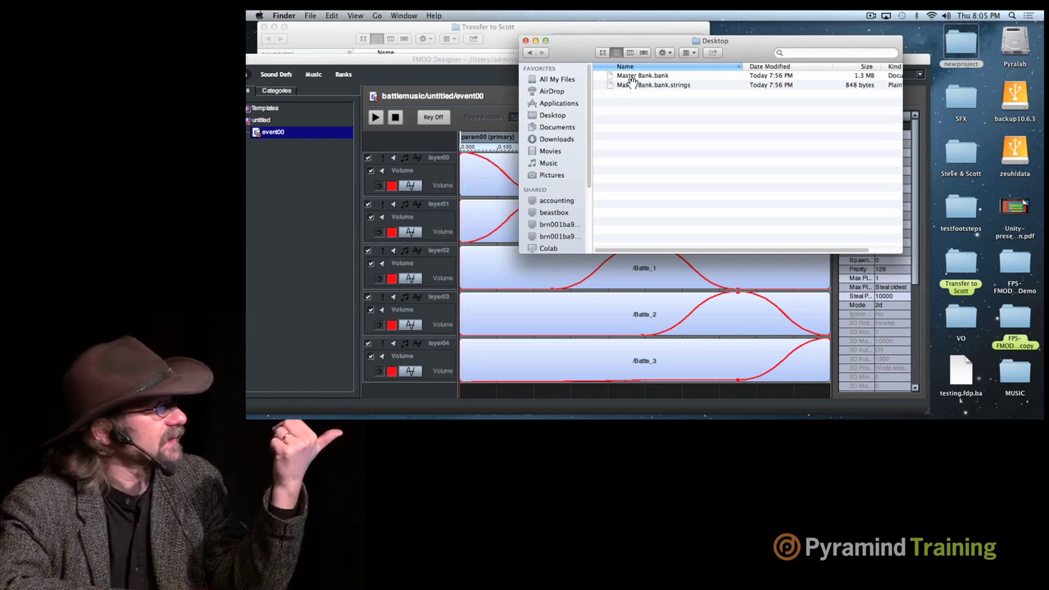
left_click(631, 84)
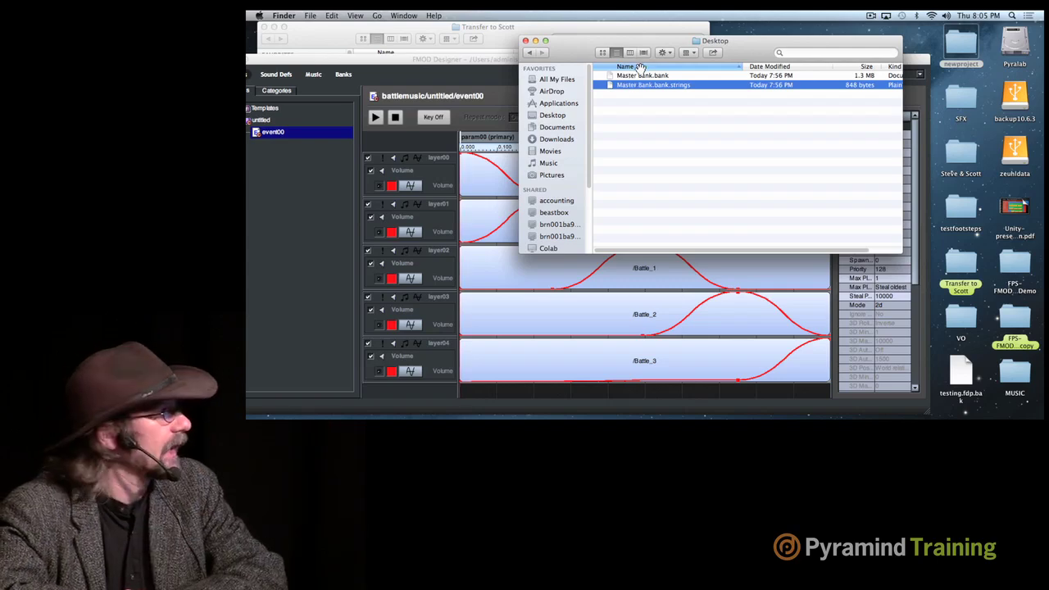
left_click(633, 75)
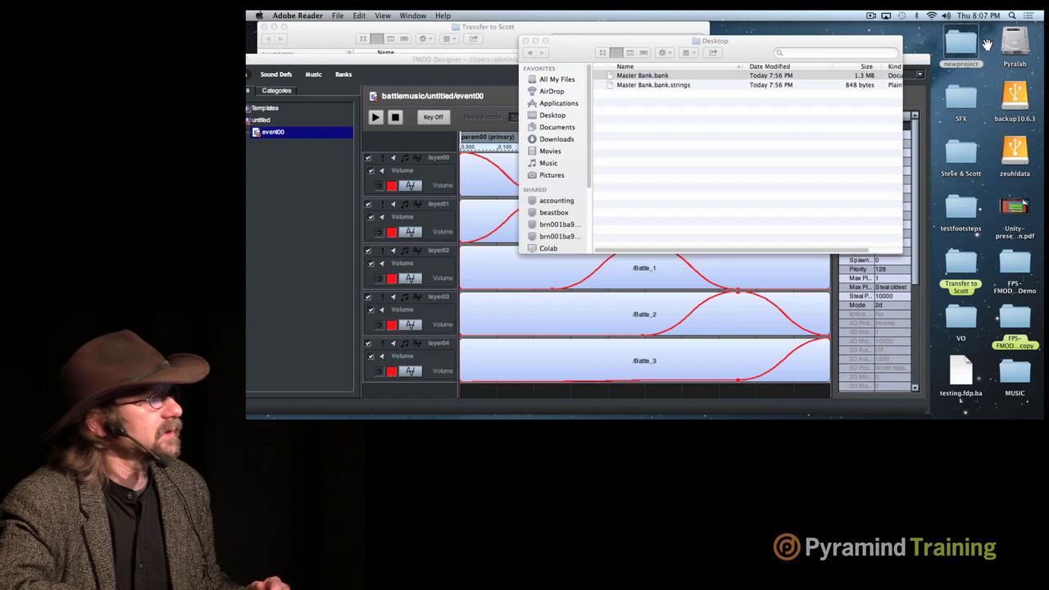
Open newproject's Audio Asset folder and widen the Name column to show full file names
double_click(958, 43)
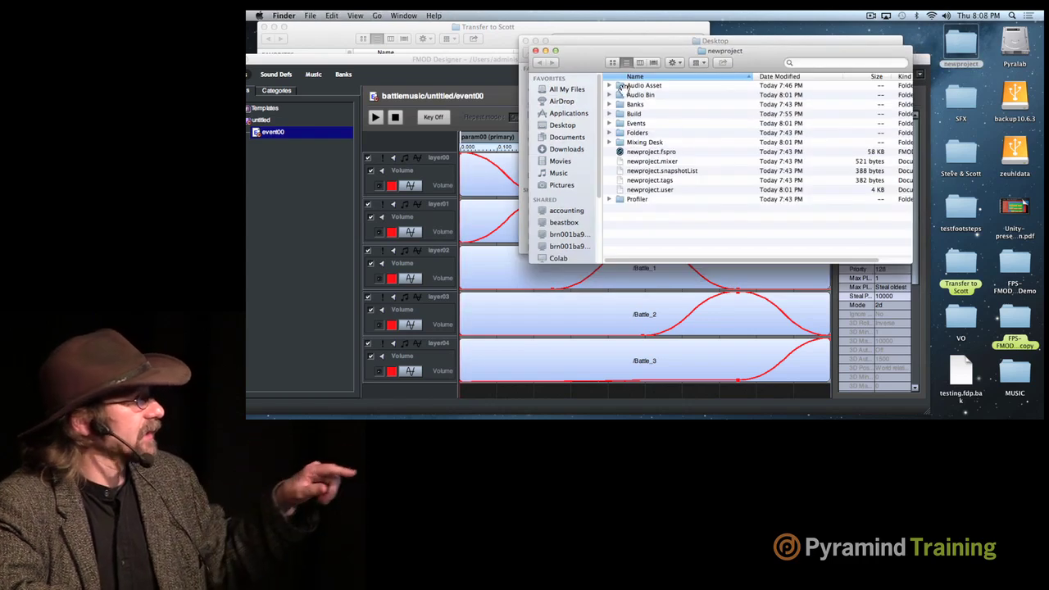
double_click(623, 85)
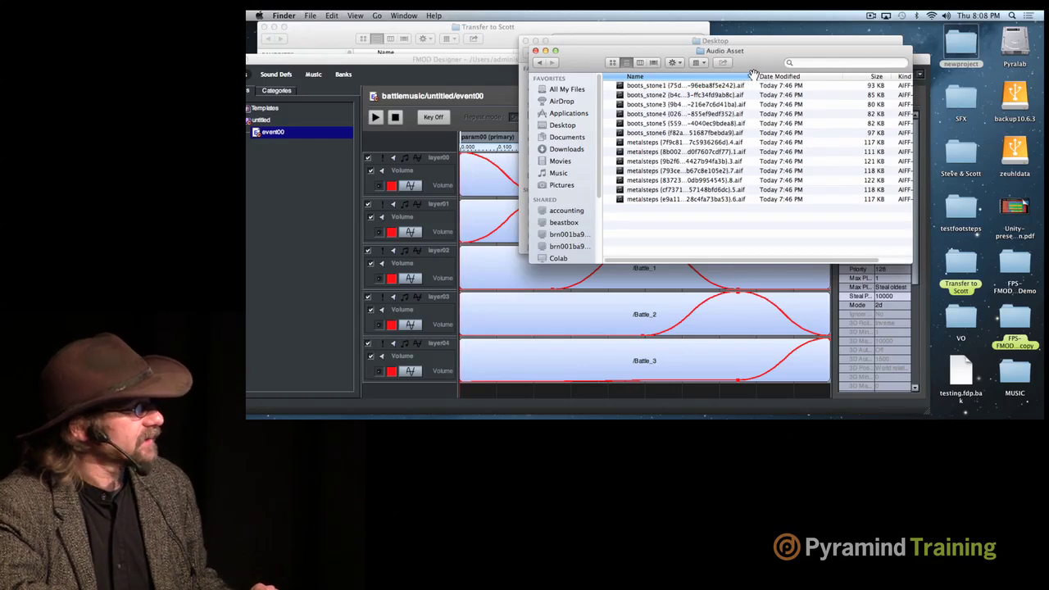
left_click_drag(752, 77, 837, 75)
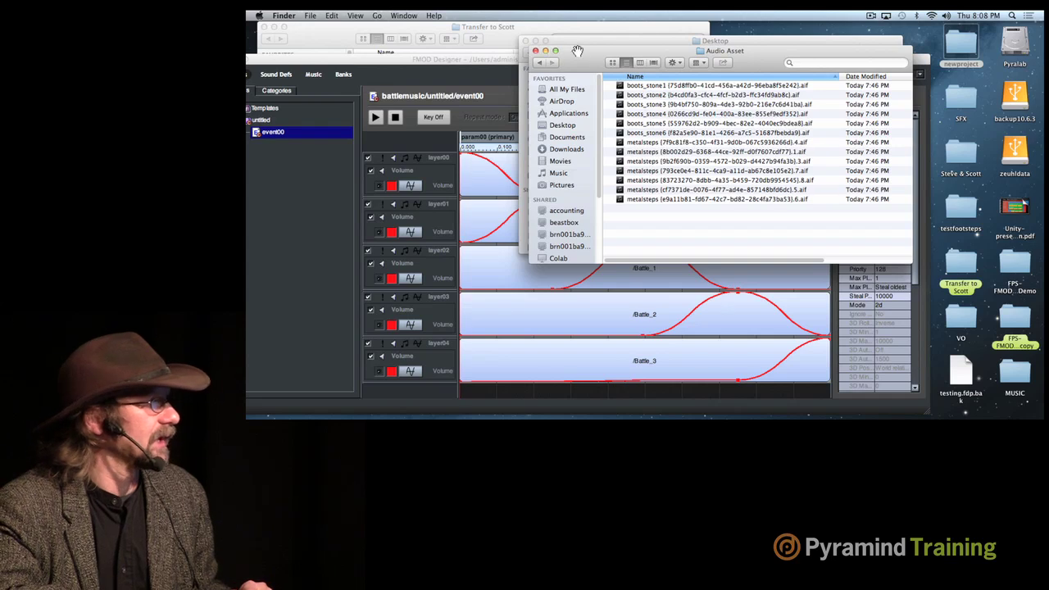
left_click_drag(577, 54, 568, 62)
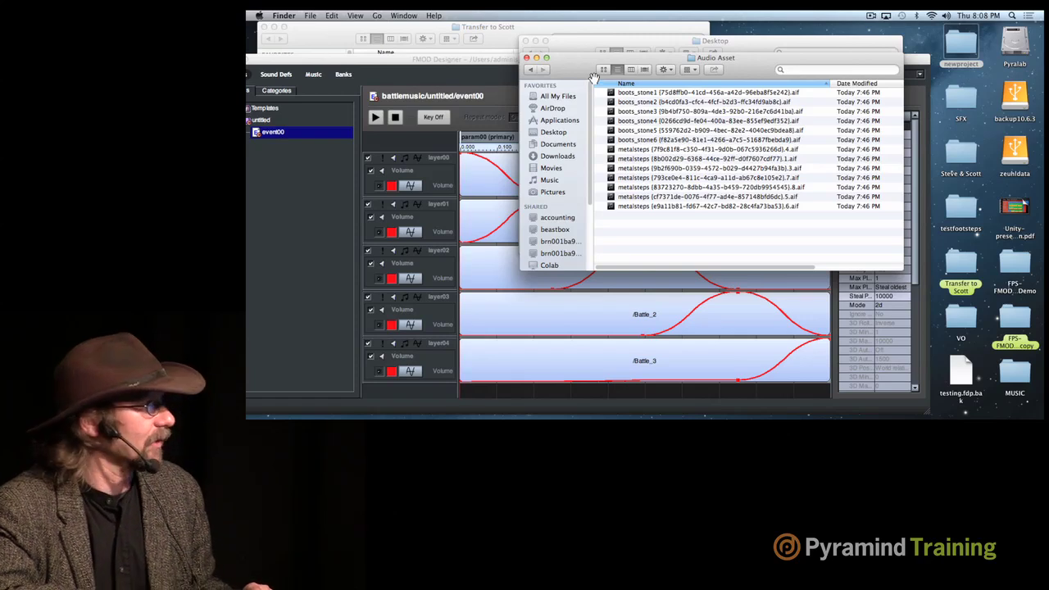
Put boots_stone1's file name into editing and highlight its GUID portion
left_click(661, 91)
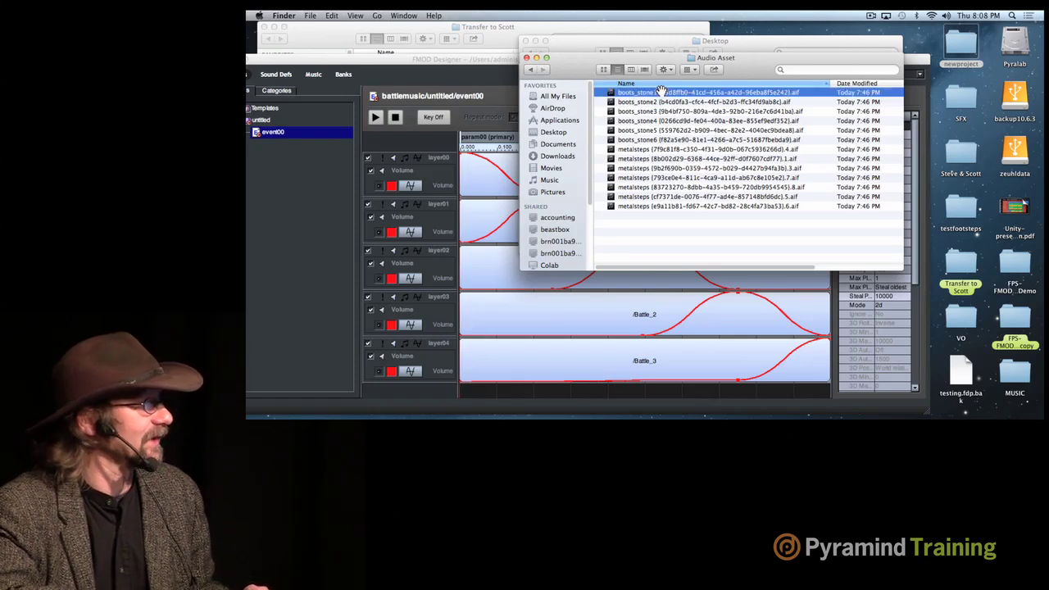
key("Return")
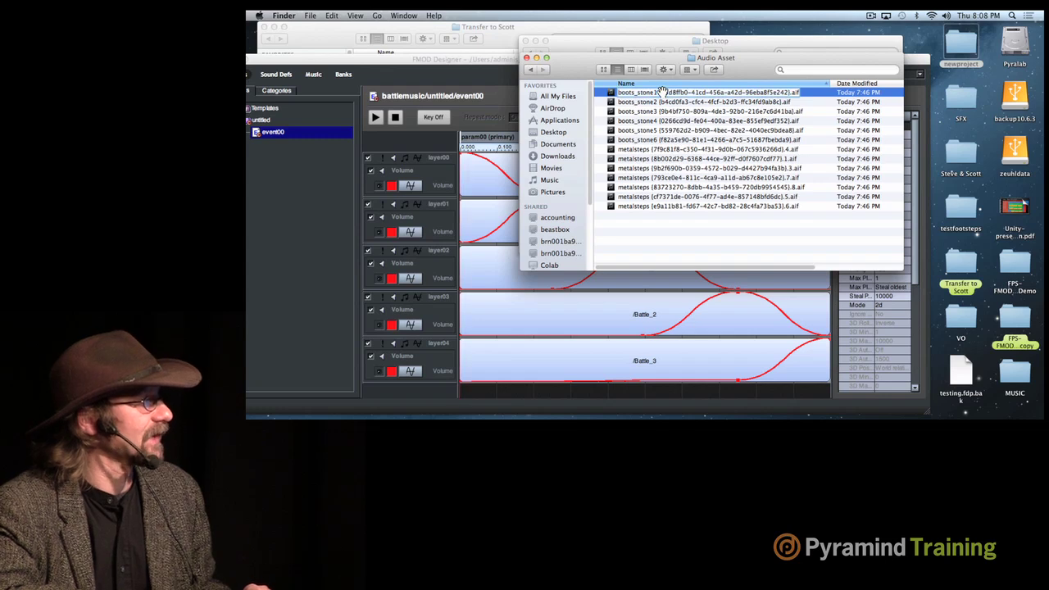
left_click_drag(726, 94, 795, 93)
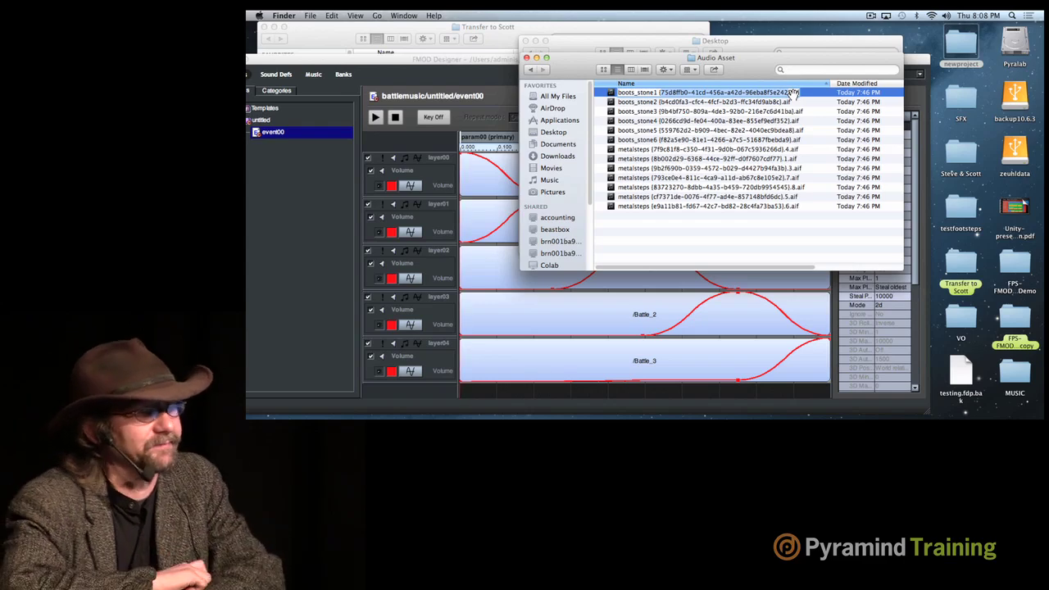